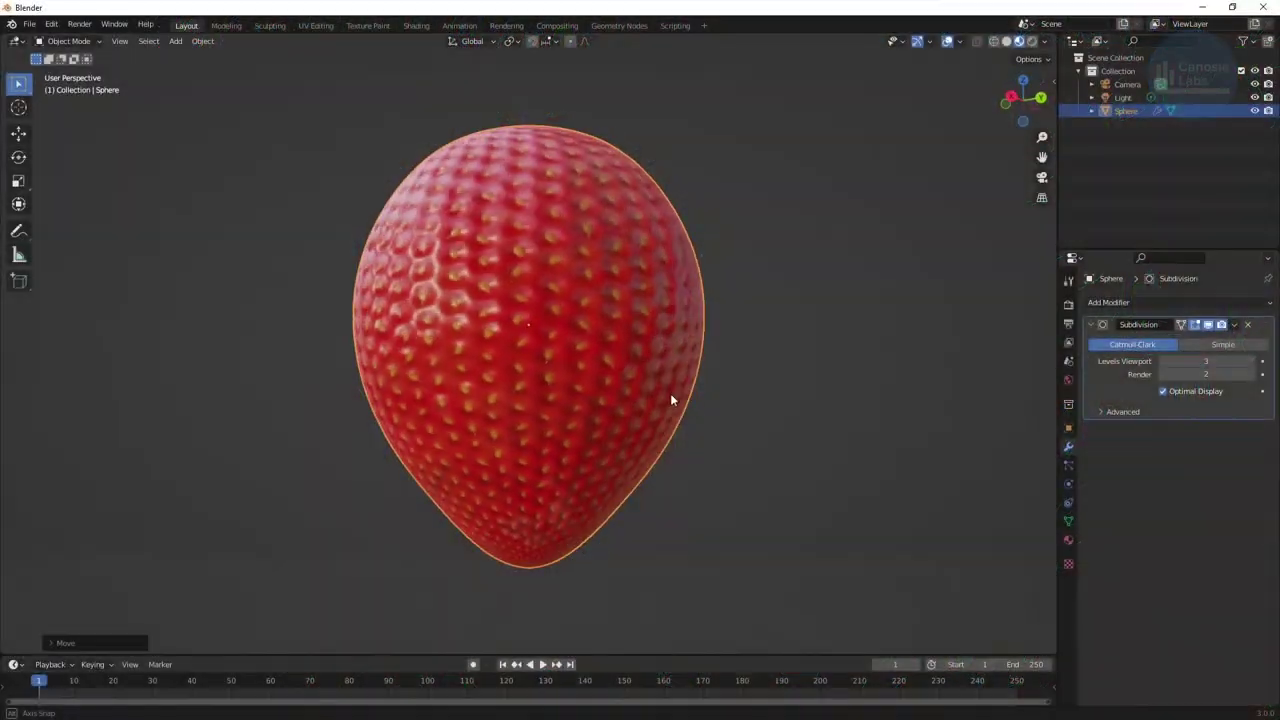
Examine the finished strawberry from several angles, with and without its Displace modifier, and compare its mesh topology with a UV sphere's pole.
{"action": "middle_click_drag", "start_coordinate": [670, 396], "coordinate": [540, 403]}
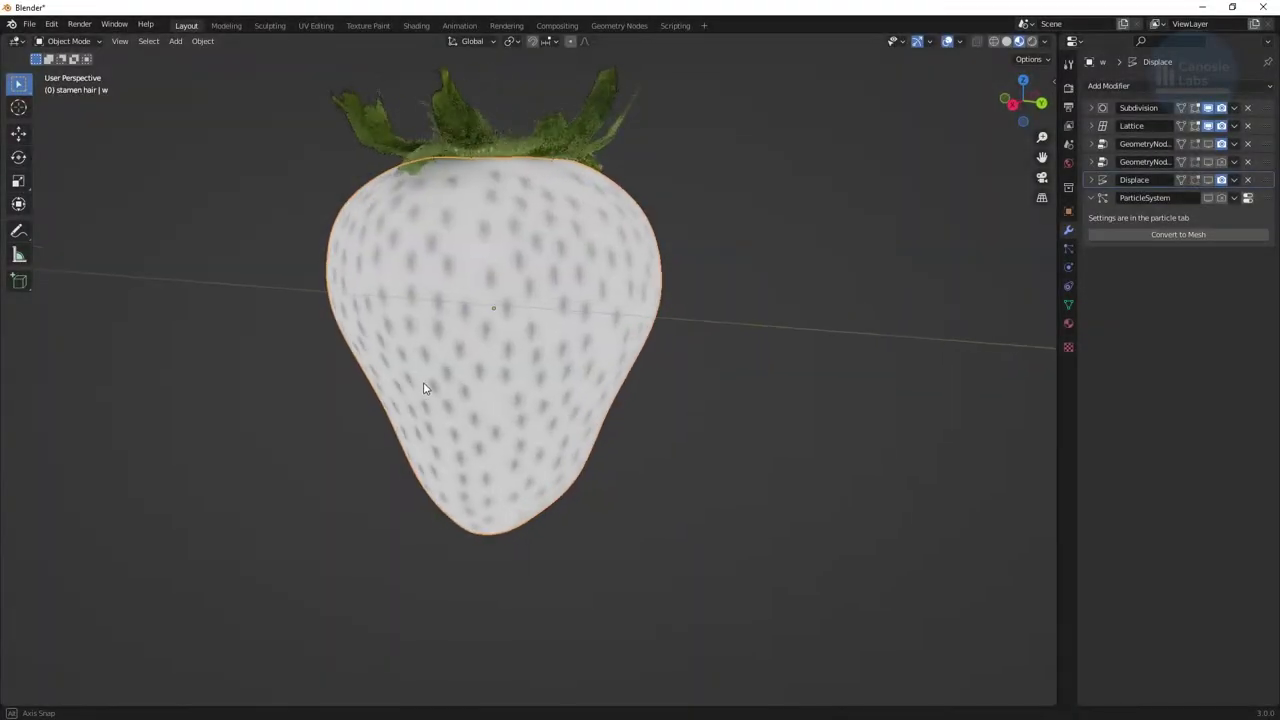
{"action": "middle_click_drag", "start_coordinate": [423, 386], "coordinate": [289, 380]}
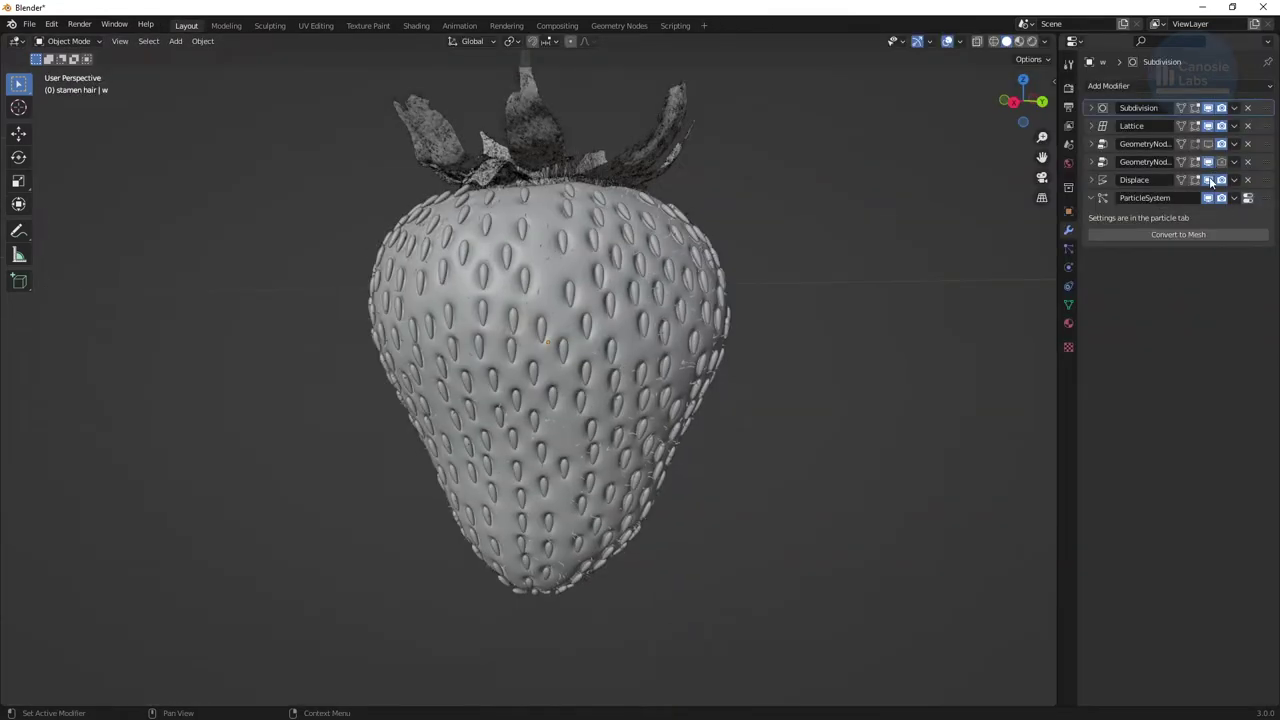
{"action": "left_click", "coordinate": [1209, 180]}
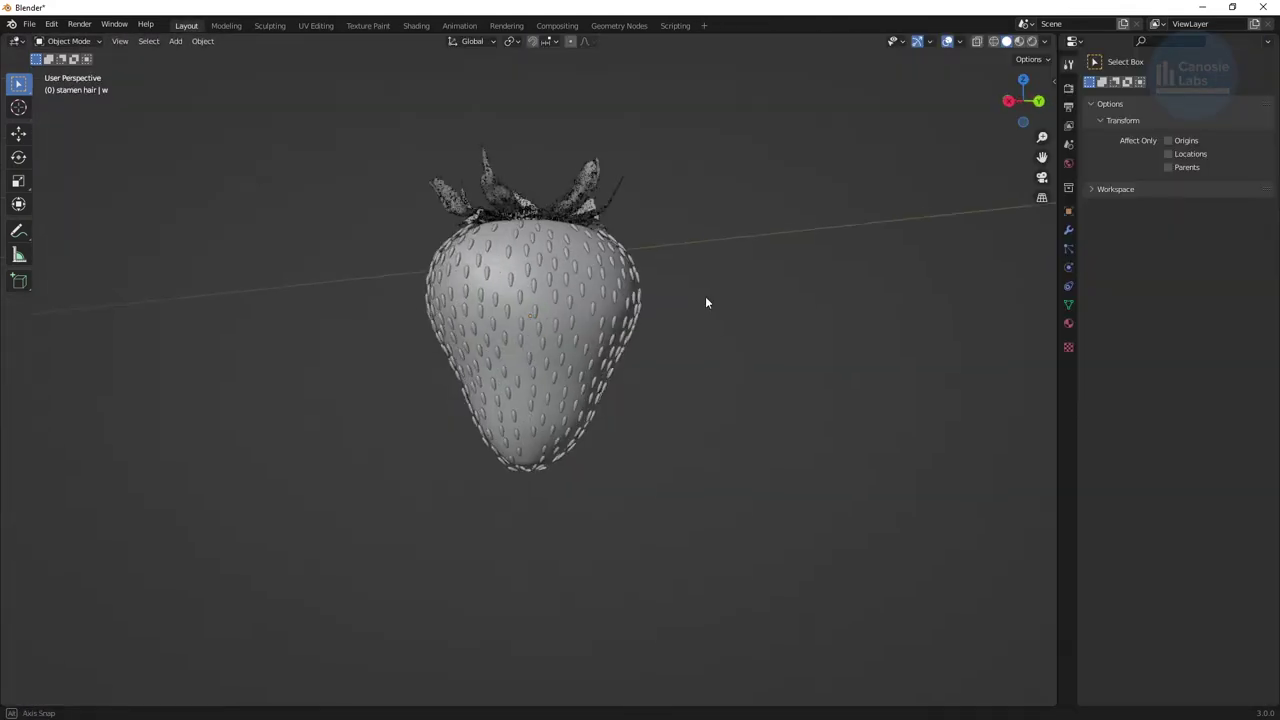
{"action": "middle_click_drag", "start_coordinate": [705, 296], "coordinate": [380, 318]}
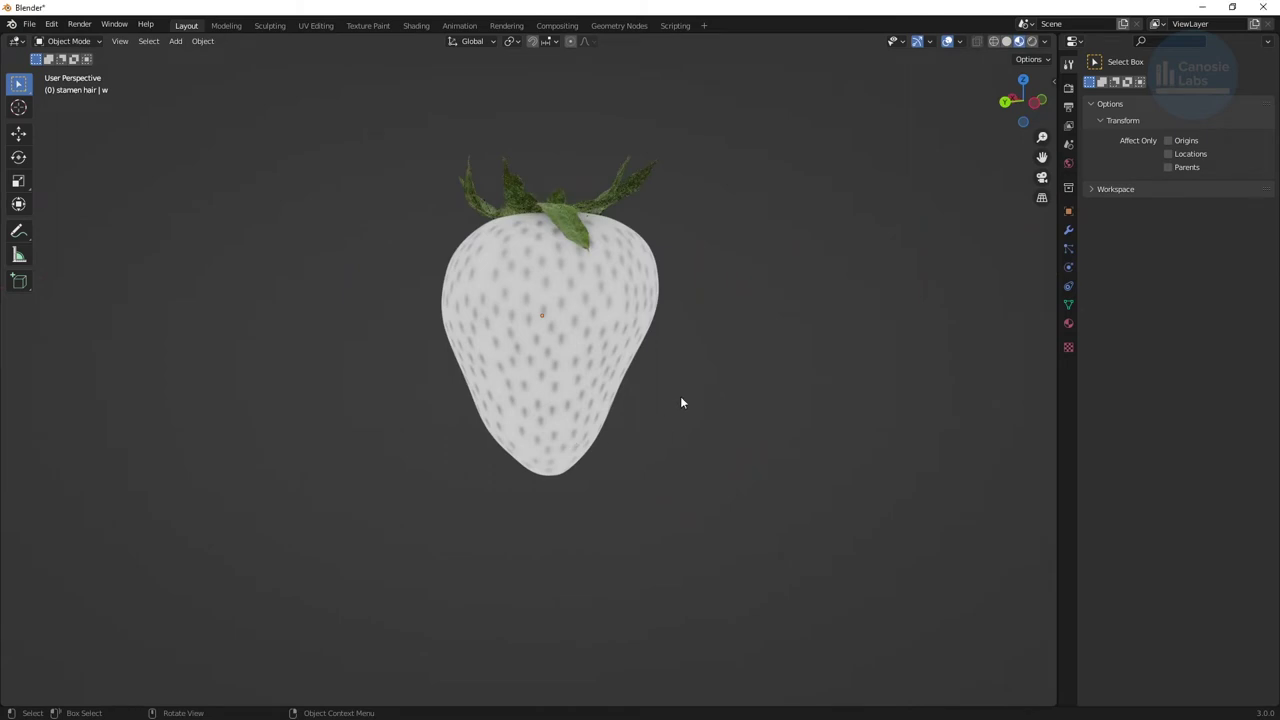
{"action": "middle_click_drag", "start_coordinate": [650, 397], "coordinate": [568, 403]}
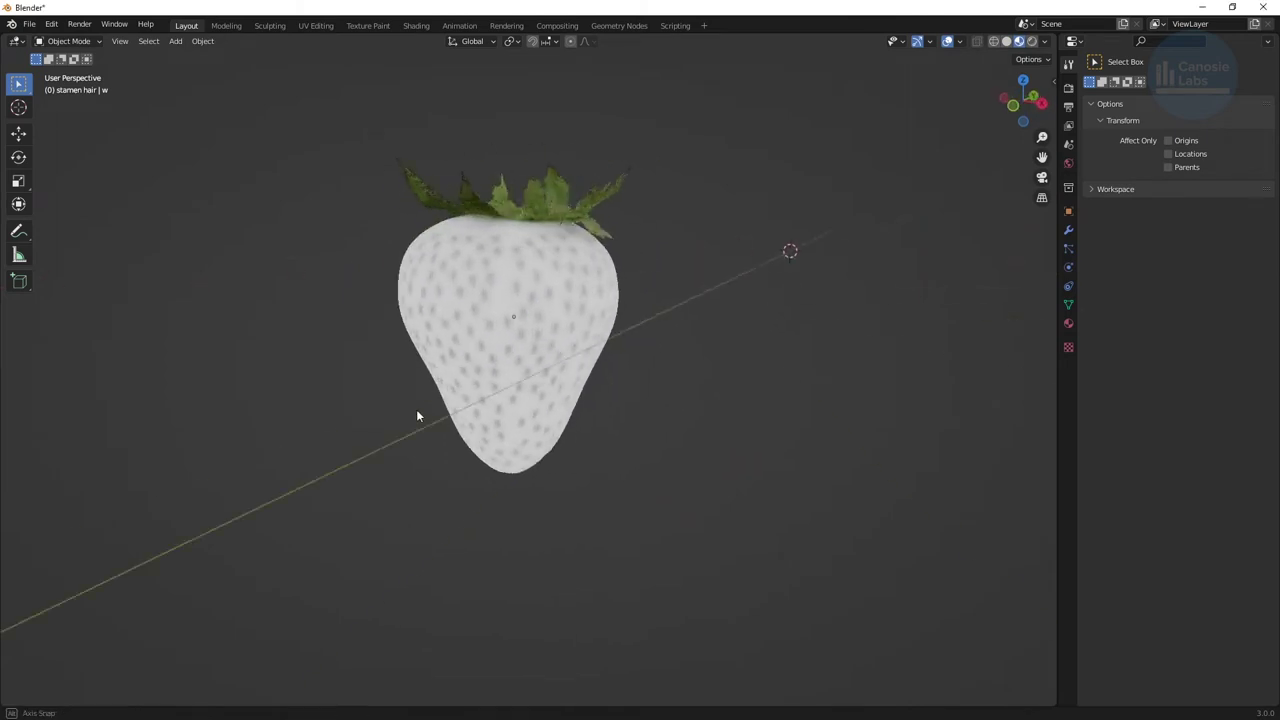
{"action": "middle_click_drag", "start_coordinate": [418, 416], "coordinate": [303, 417]}
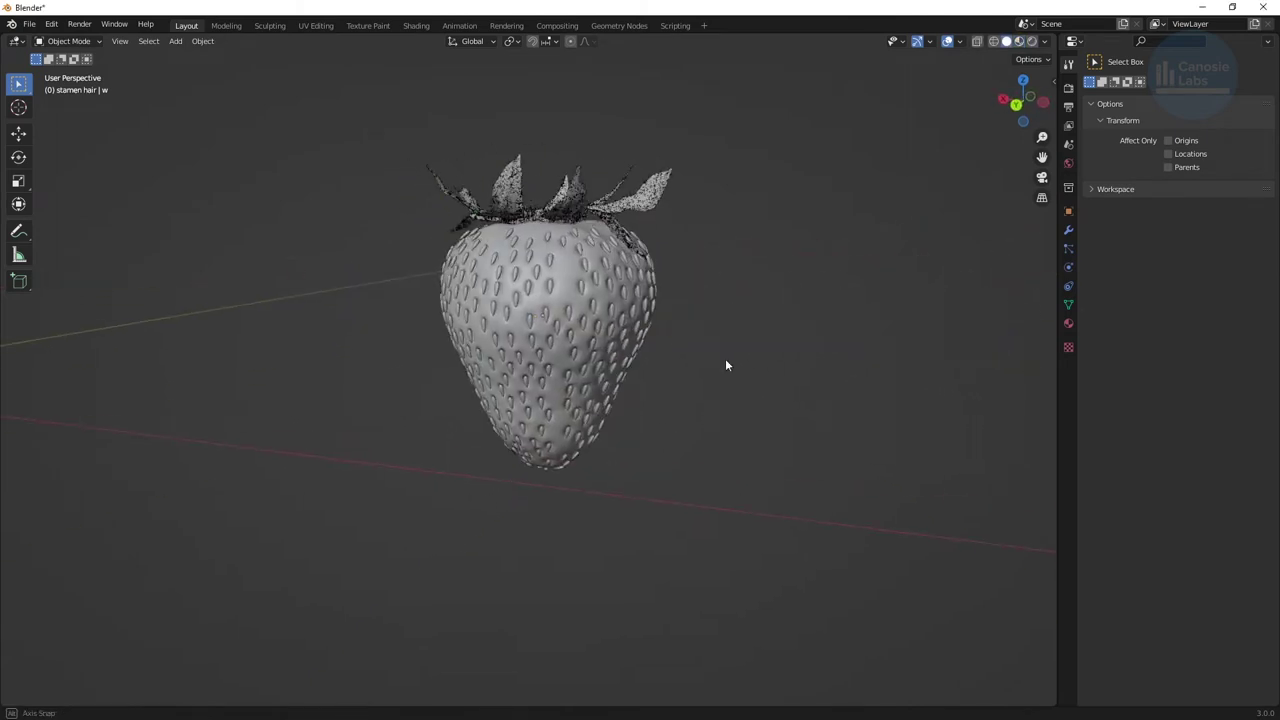
{"action": "mouse_move", "coordinate": [725, 360]}
{"action": "middle_mouse_down"}
{"action": "mouse_move", "coordinate": [257, 346]}
{"action": "mouse_move", "coordinate": [586, 346]}
{"action": "mouse_move", "coordinate": [369, 340]}
{"action": "mouse_move", "coordinate": [83, 345]}
{"action": "middle_mouse_up"}
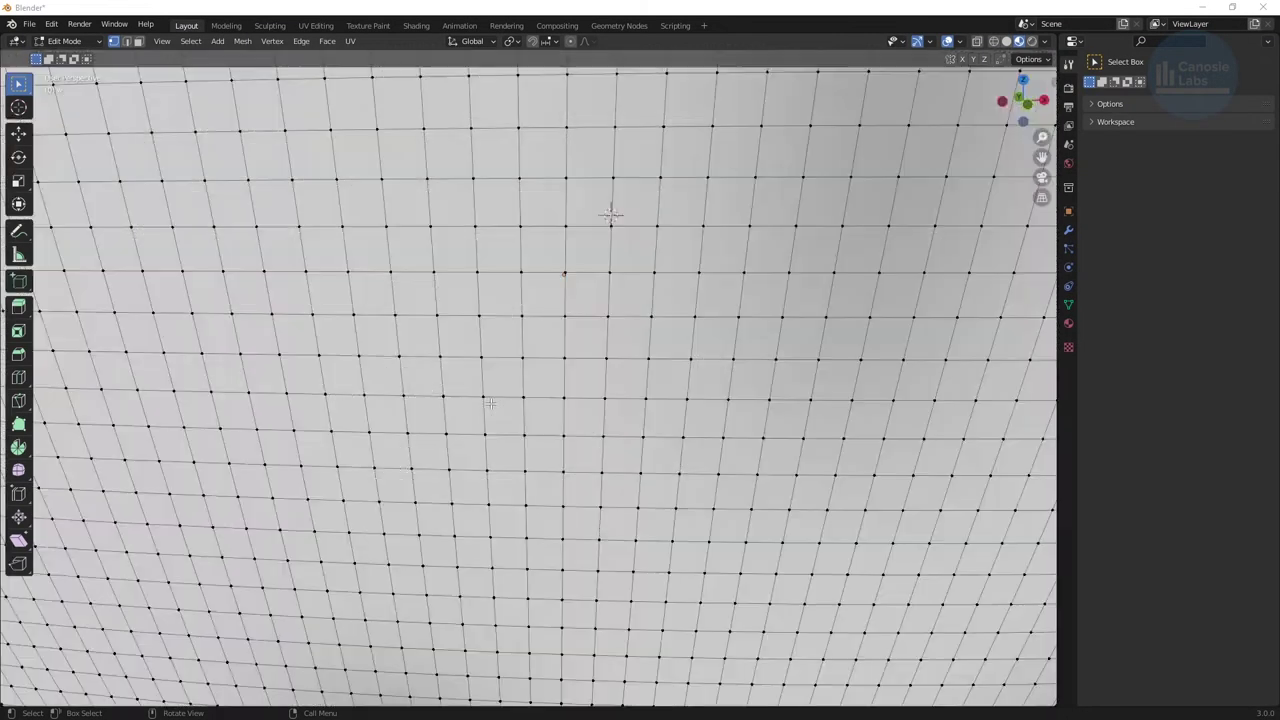
{"action": "scroll", "coordinate": [490, 404], "scroll_direction": "down", "scroll_amount": 10}
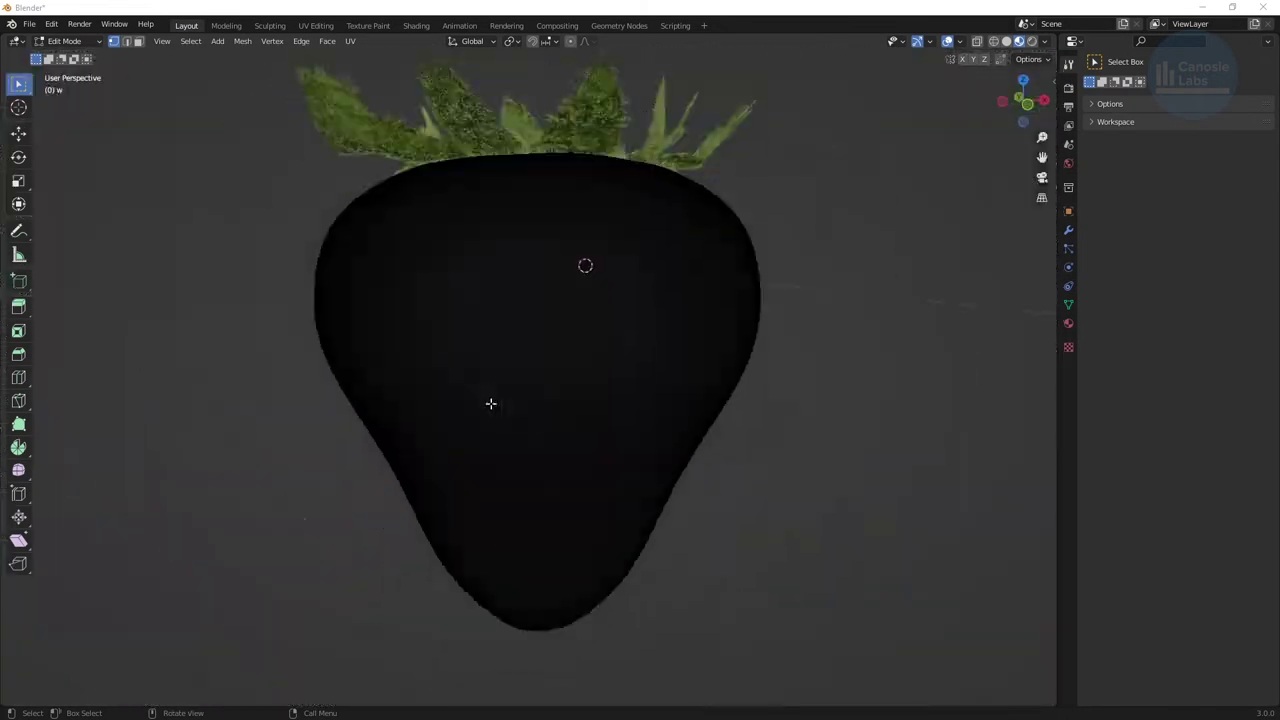
{"action": "scroll", "coordinate": [490, 404], "scroll_direction": "down", "scroll_amount": 2}
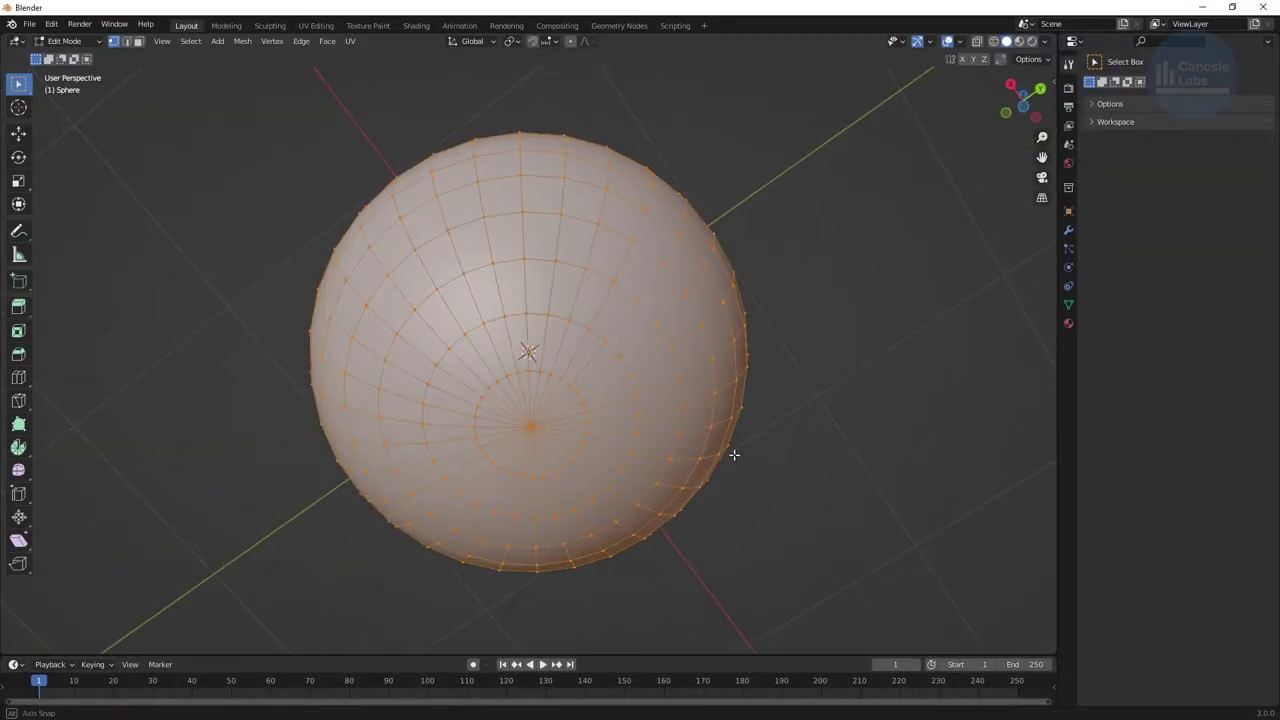
{"action": "scroll", "coordinate": [664, 494], "scroll_direction": "up", "scroll_amount": 2}
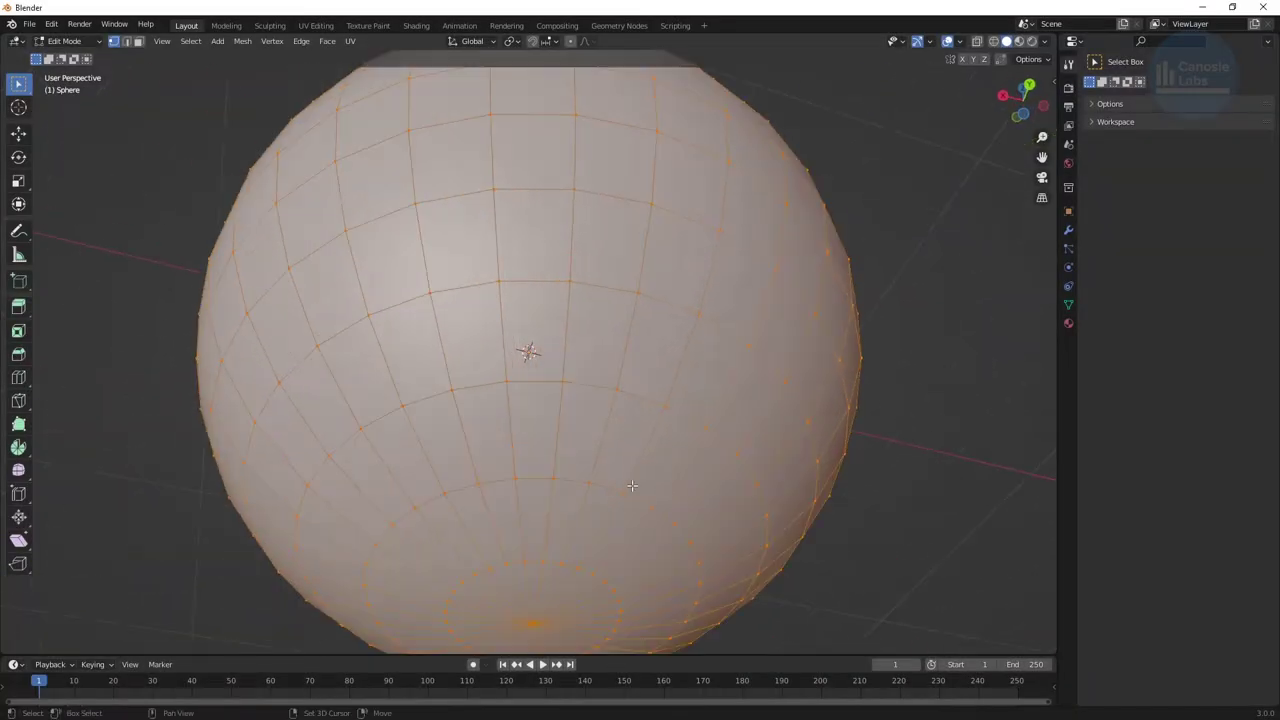
{"action": "middle_click_drag", "start_coordinate": [624, 467], "coordinate": [613, 333], "text": "shift"}
{"action": "scroll", "coordinate": [608, 345], "scroll_direction": "up", "scroll_amount": 2}
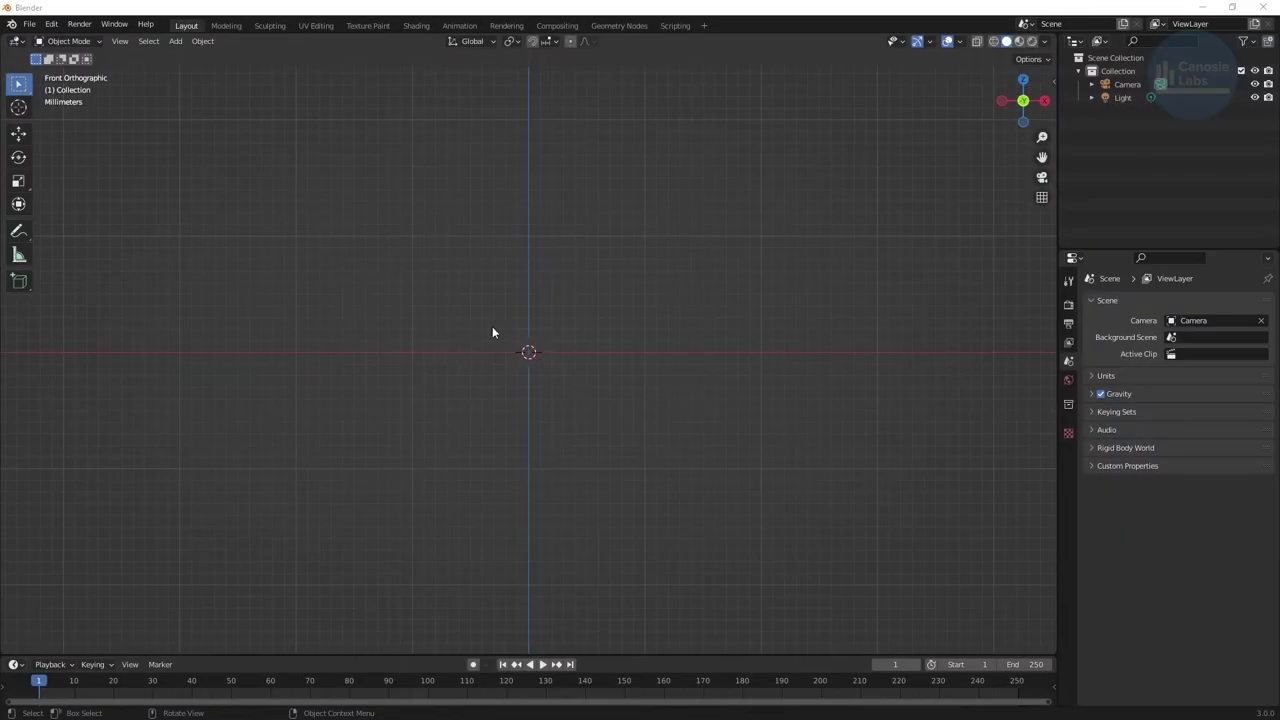
Add a cube mesh with a size of 0.0508 m at the world origin.
{"action": "key", "text": "shift+a"}
{"action": "mouse_move", "coordinate": [484, 326]}
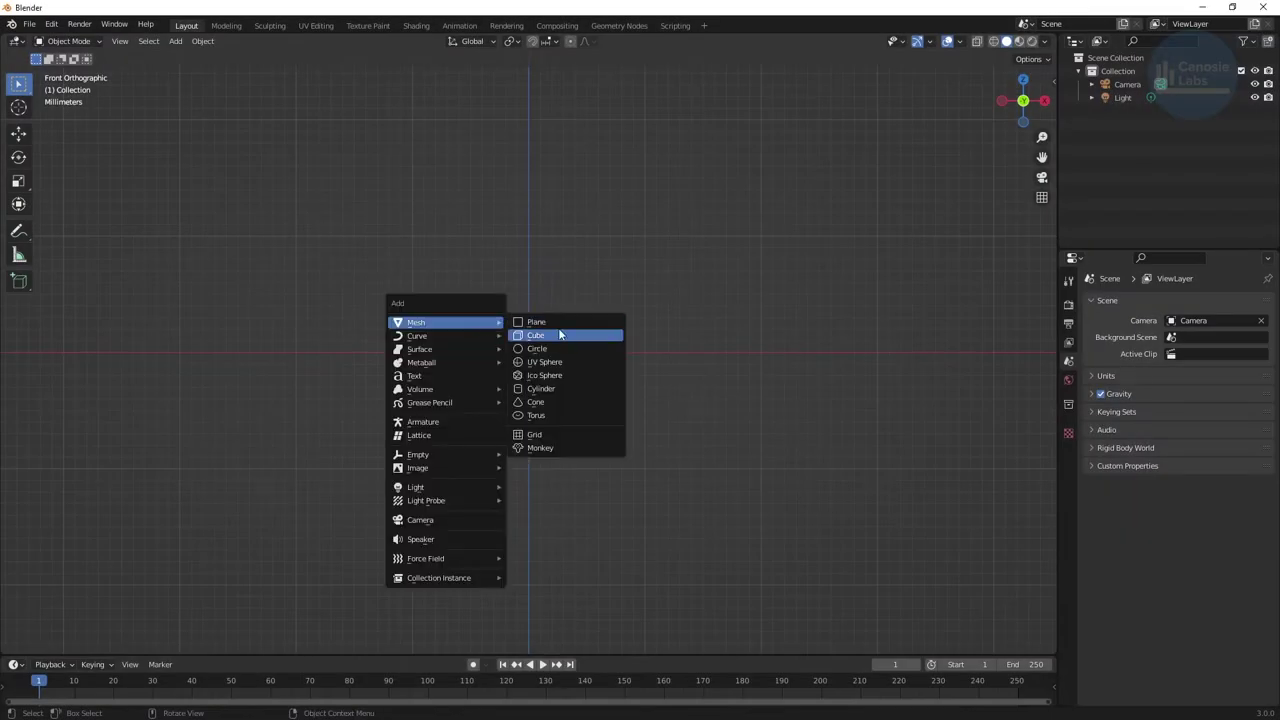
{"action": "left_click", "coordinate": [562, 335]}
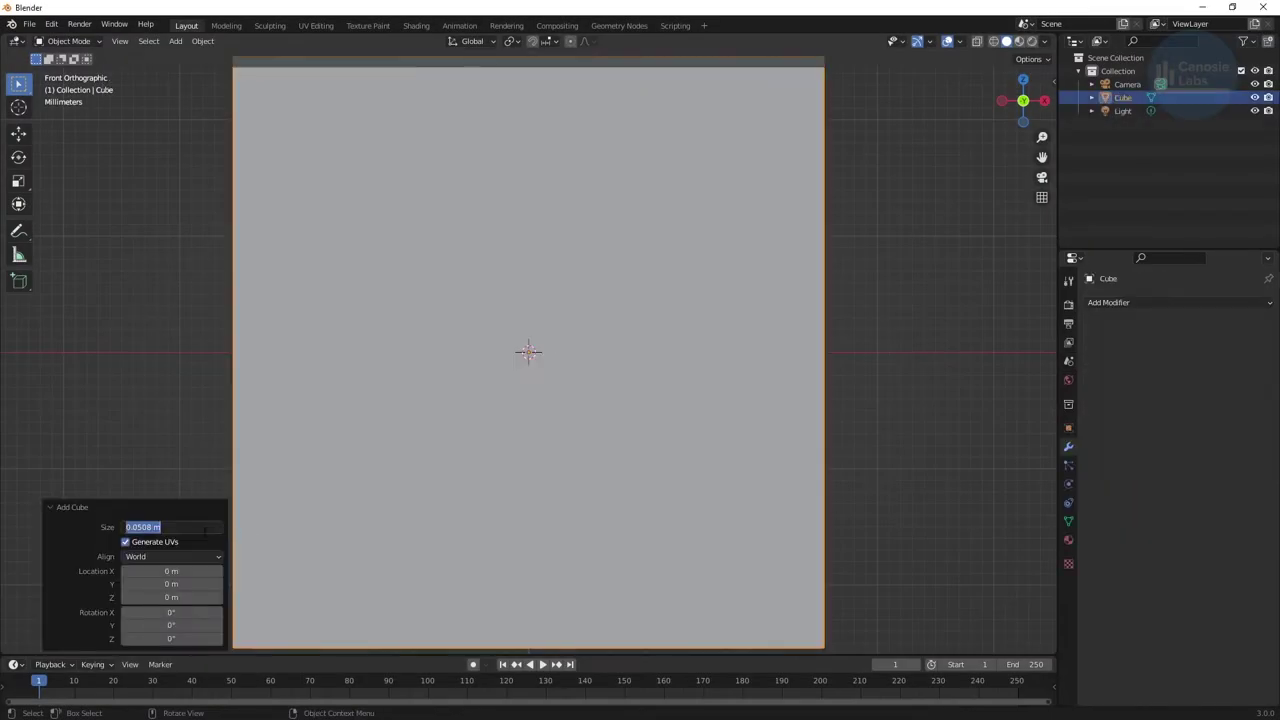
{"action": "left_click", "coordinate": [846, 333]}
{"action": "scroll", "coordinate": [646, 334], "scroll_direction": "down", "scroll_amount": 1}
Taper the cube in Edit Mode by scaling its bottom vertices to 0.414 with X-ray enabled.
{"action": "key", "text": "Tab"}
{"action": "key", "text": "alt+z"}
{"action": "left_click_drag", "start_coordinate": [220, 520], "coordinate": [885, 625]}
{"action": "key", "text": "s"}
{"action": "left_click", "coordinate": [678, 605]}
{"action": "scroll", "coordinate": [545, 369], "scroll_direction": "down", "scroll_amount": 1}
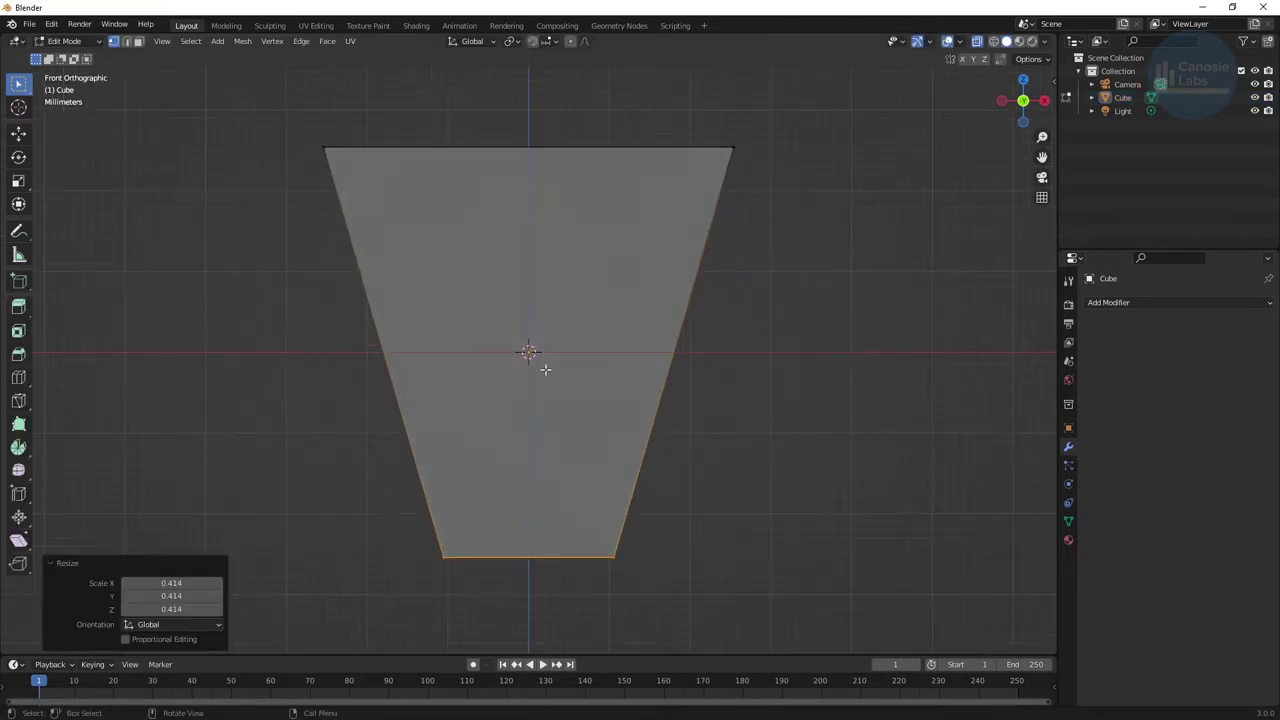
Insert a horizontal loop cut around the middle, widen it to match the top width, and add a second loop cut near the top.
{"action": "left_click", "coordinate": [682, 318]}
{"action": "key", "text": "s"}
{"action": "left_click", "coordinate": [734, 320]}
{"action": "key", "text": "ctrl+r"}
{"action": "left_click", "coordinate": [726, 174]}
{"action": "left_click", "coordinate": [726, 152]}
Scale the top vertices inward to about 0.70 and the bottom vertices to 0.539.
{"action": "left_click_drag", "start_coordinate": [208, 116], "coordinate": [826, 189]}
{"action": "key", "text": "s"}
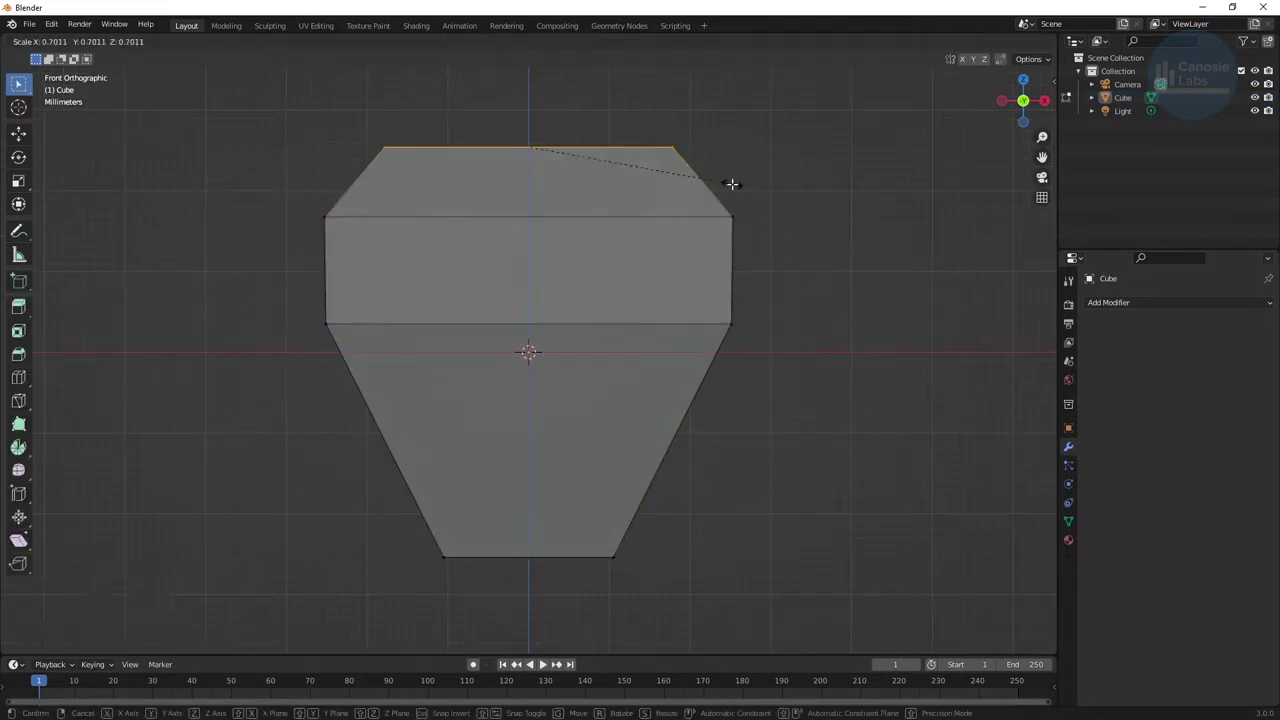
{"action": "key", "text": "s"}
{"action": "left_click", "coordinate": [653, 487]}
Add a Subdivision Surface modifier with viewport and render levels of 6 and check the smoothed shape in Object Mode without X-ray.
{"action": "left_click", "coordinate": [1101, 303]}
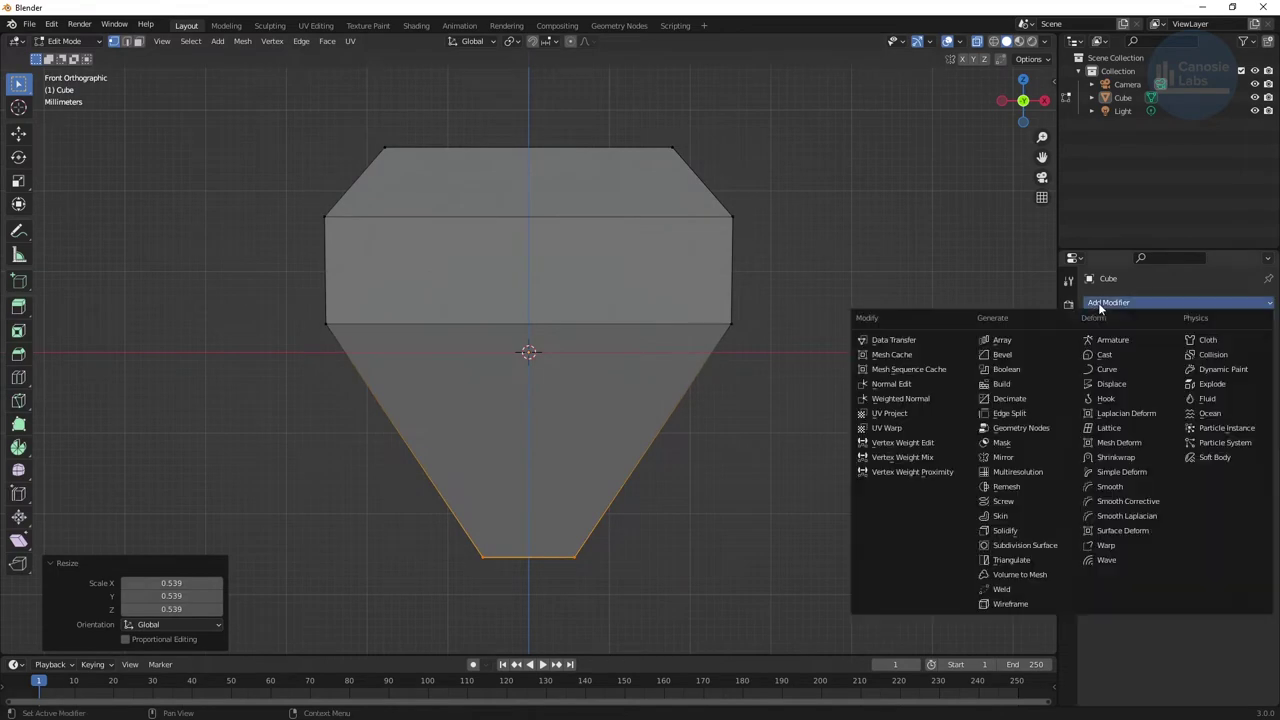
{"action": "left_click", "coordinate": [1036, 545]}
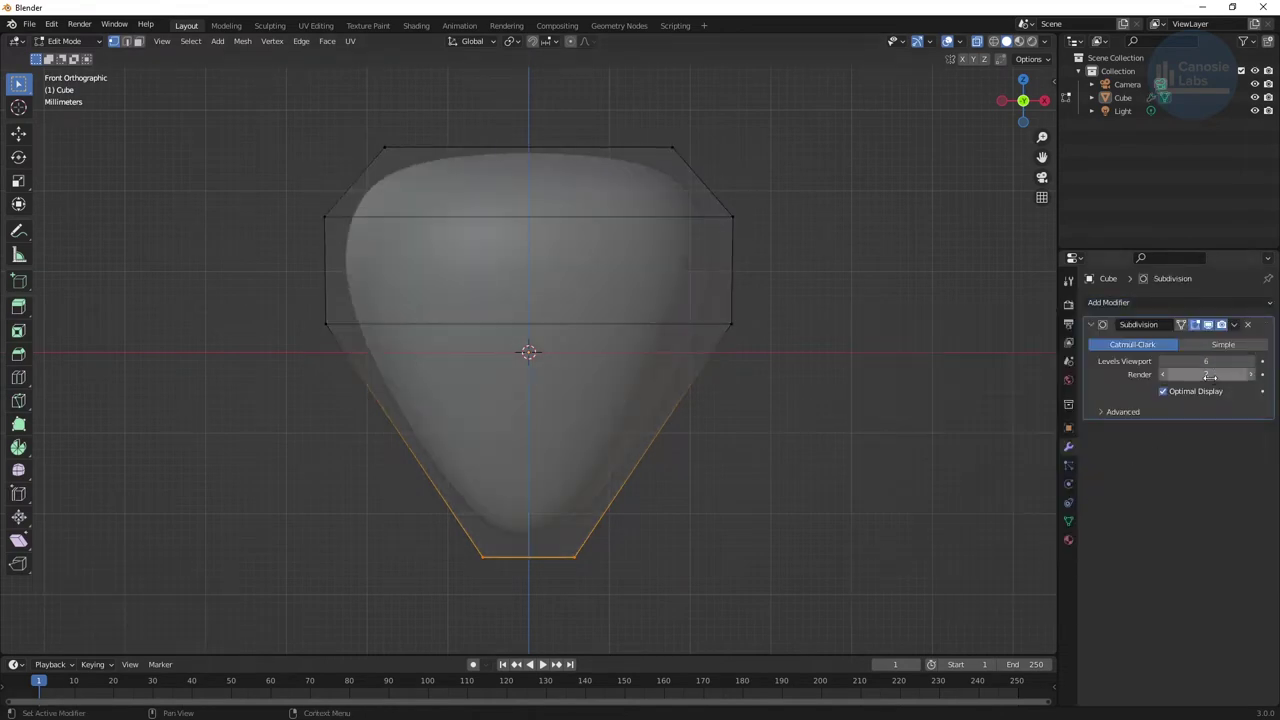
{"action": "left_click", "coordinate": [976, 42]}
{"action": "key", "text": "Tab"}
{"action": "middle_click_drag", "start_coordinate": [834, 271], "coordinate": [304, 360]}
Add loop cuts through the centre of the mesh along both horizontal axes.
{"action": "key", "text": "KP_7"}
{"action": "key", "text": "Tab"}
{"action": "key", "text": "ctrl+r"}
{"action": "middle_click_drag", "start_coordinate": [560, 500], "coordinate": [540, 406]}
Scale the top vertices inward in front view with X-ray on, and slightly narrow the two middle rings.
{"action": "key", "text": "KP_1"}
{"action": "key", "text": "alt+z"}
{"action": "left_click_drag", "start_coordinate": [269, 130], "coordinate": [838, 217]}
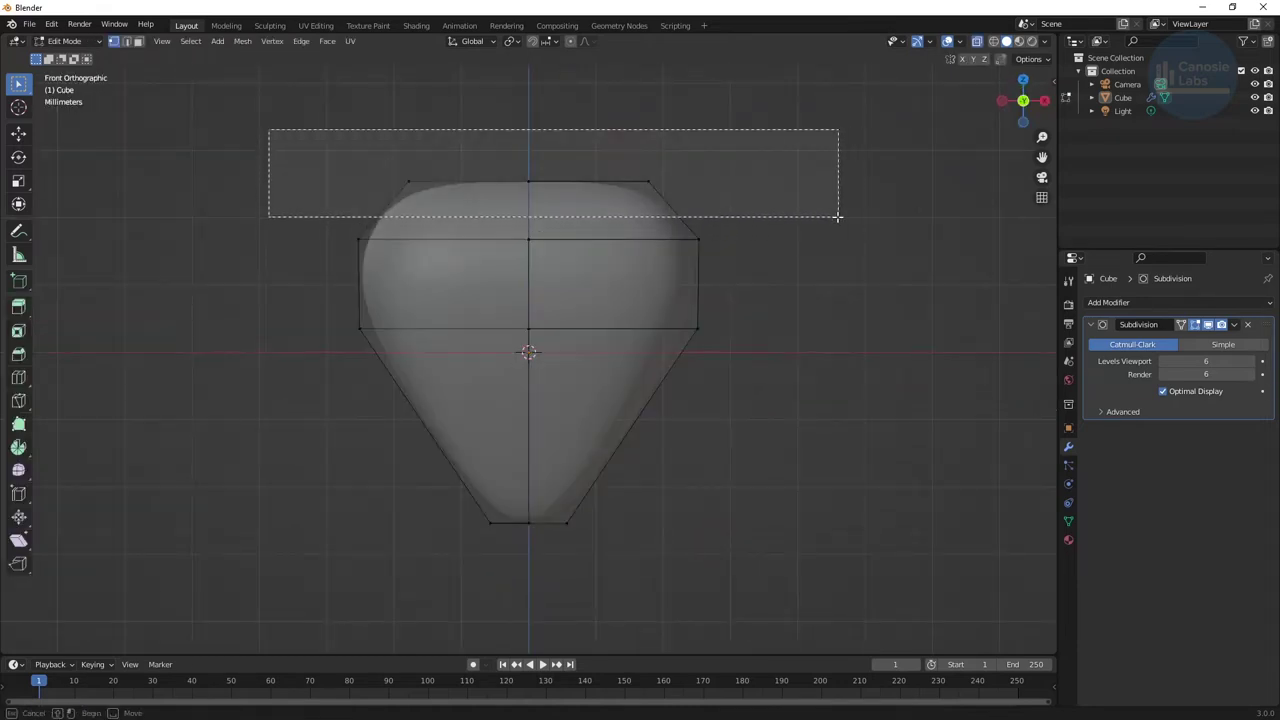
{"action": "key", "text": "s"}
{"action": "left_click", "coordinate": [706, 211]}
{"action": "left_click_drag", "start_coordinate": [576, 351], "coordinate": [577, 352]}
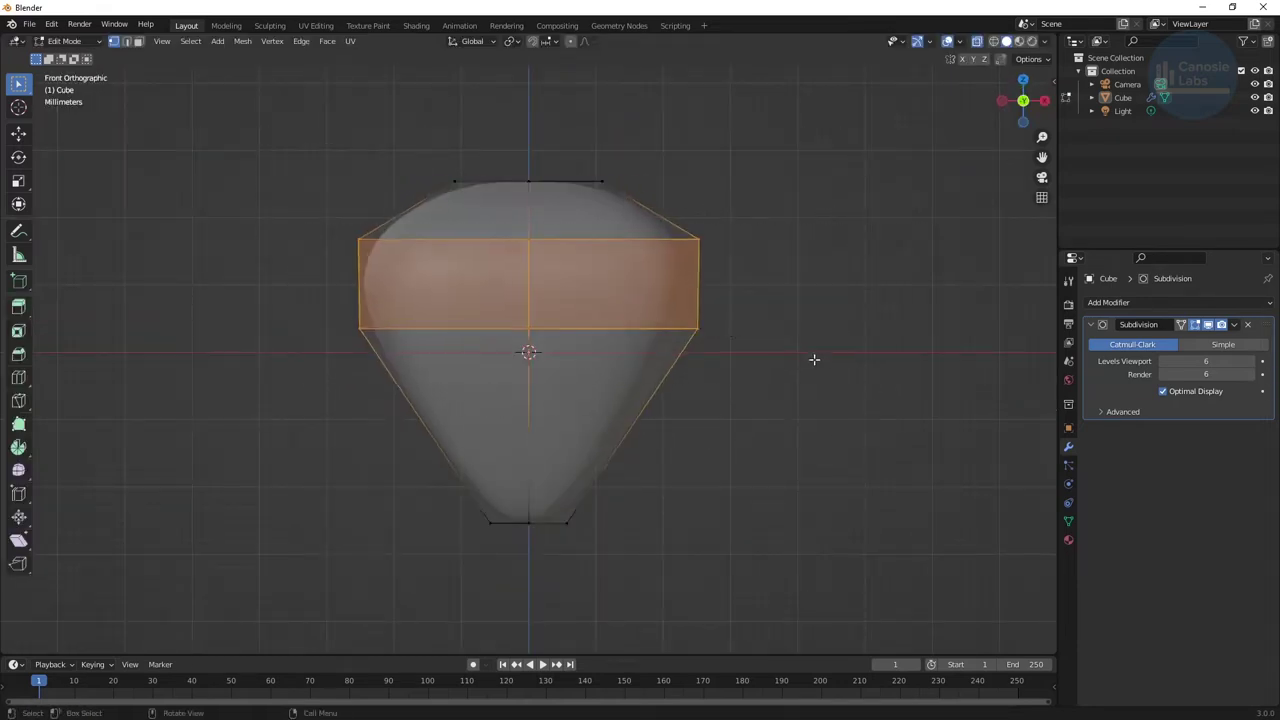
{"action": "key", "text": "s"}
{"action": "left_click", "coordinate": [786, 357]}
Lower the top centre vertex to dent the crown and pull the bottom centre vertex down along Z.
{"action": "middle_click_drag", "start_coordinate": [560, 543], "coordinate": [548, 442]}
{"action": "left_click", "coordinate": [670, 190]}
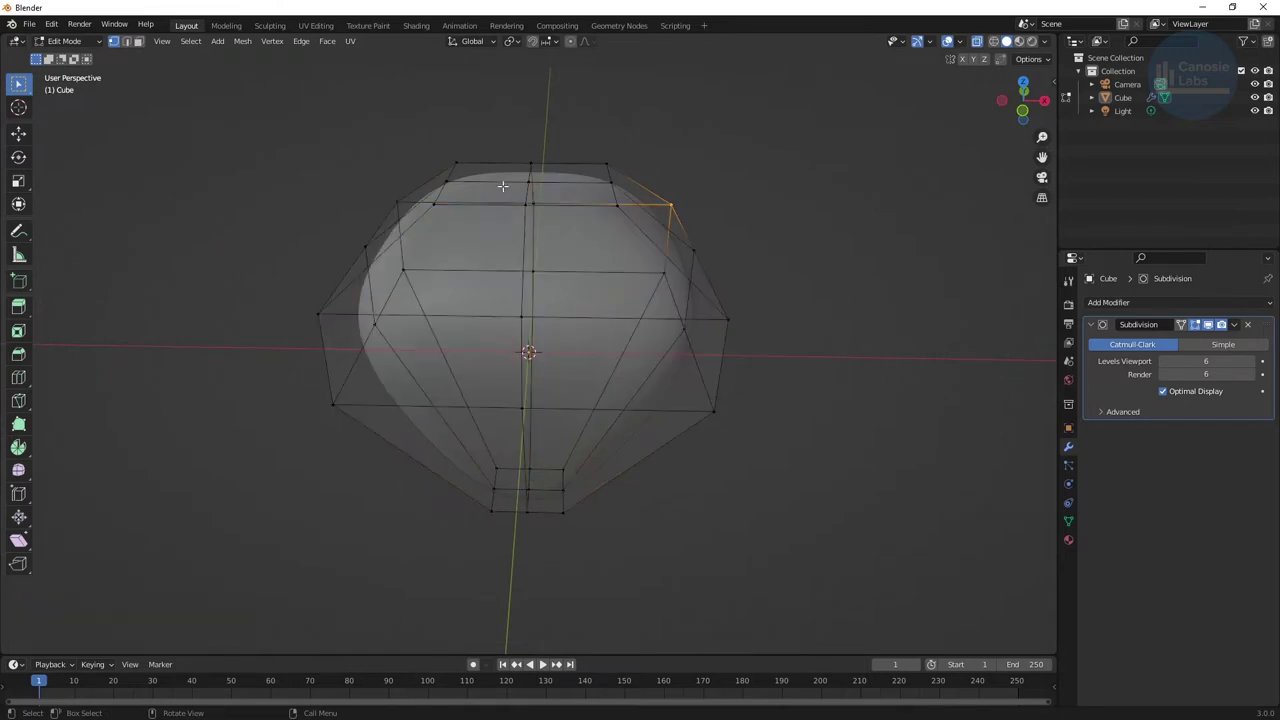
{"action": "left_click", "coordinate": [582, 212]}
{"action": "middle_click_drag", "start_coordinate": [581, 214], "coordinate": [534, 531]}
{"action": "left_click", "coordinate": [535, 497]}
{"action": "key", "text": "g"}
{"action": "key", "text": "z"}
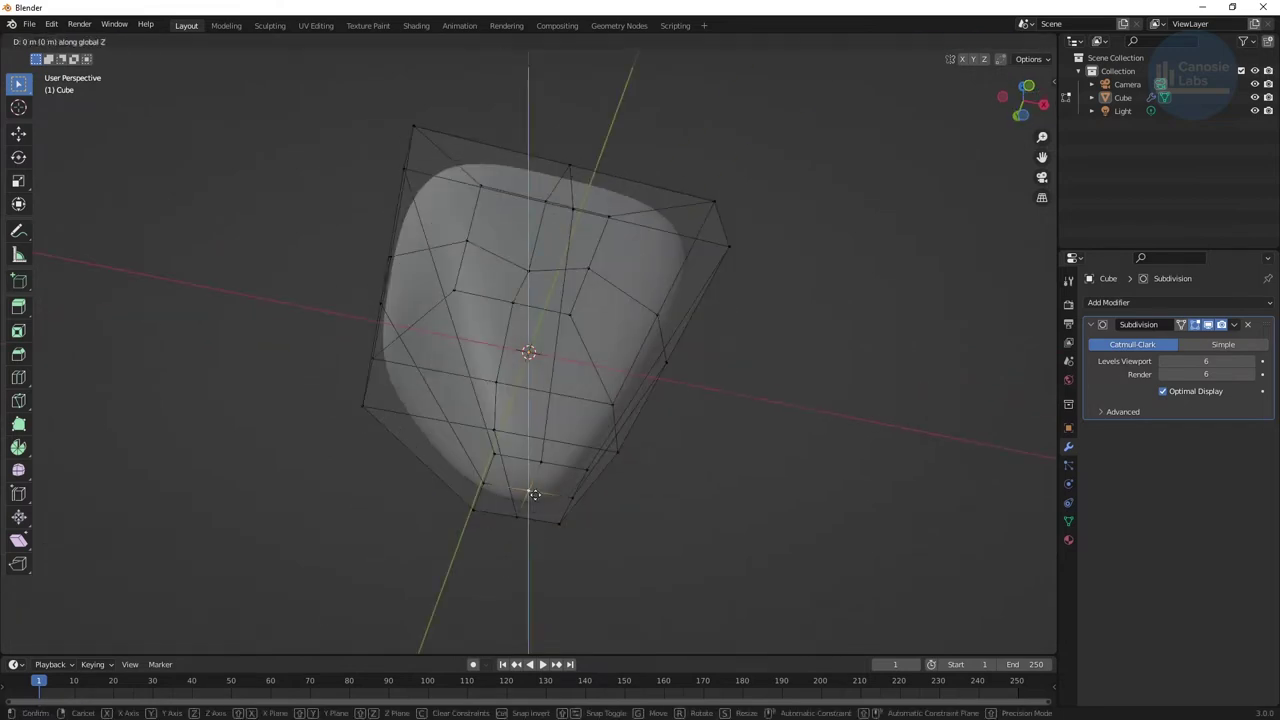
{"action": "left_click", "coordinate": [532, 498]}
Move the two corner vertex columns on the +Y side inward in top view to round the outline.
{"action": "key", "text": "KP_7"}
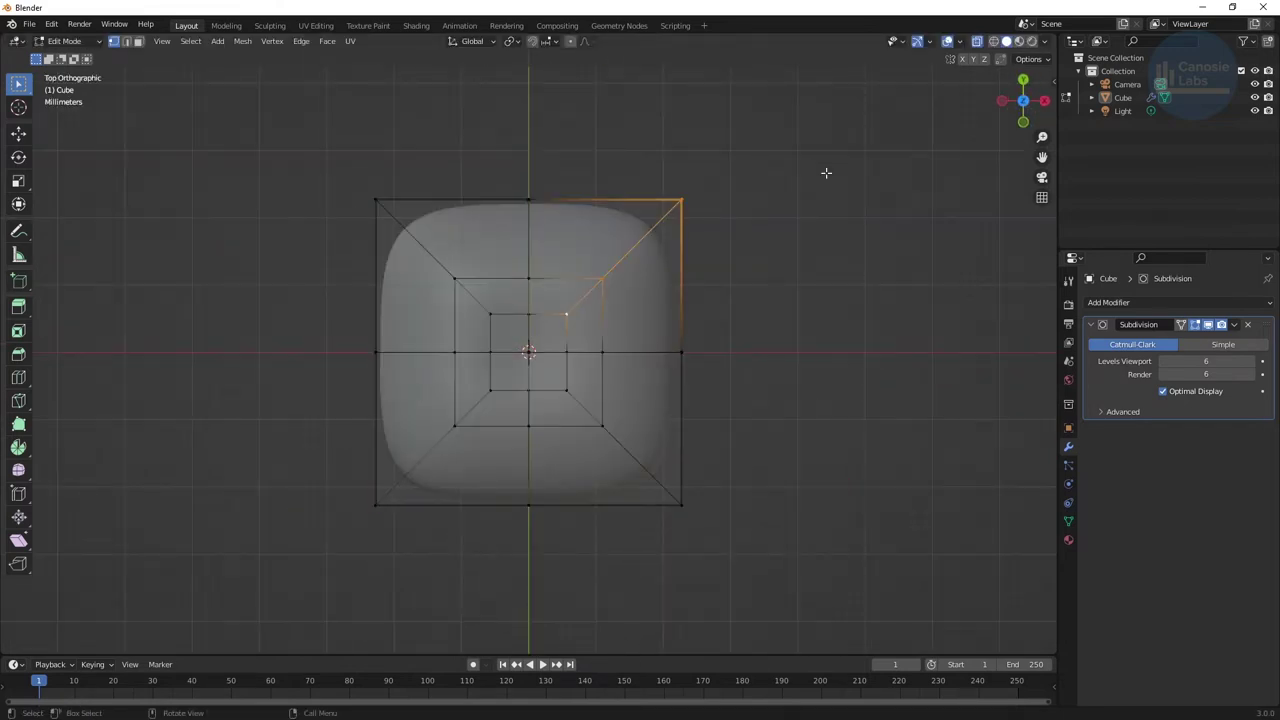
{"action": "left_click", "coordinate": [654, 216]}
{"action": "left_click", "coordinate": [392, 225]}
{"action": "key", "text": "g"}
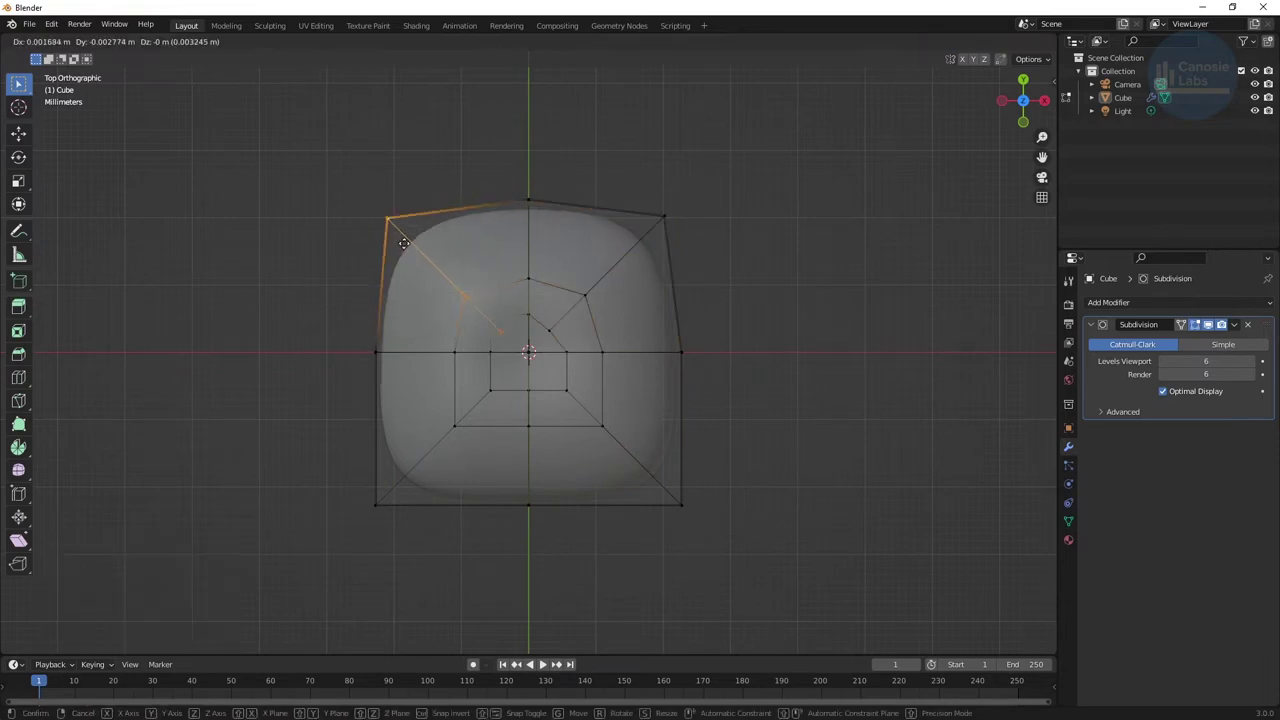
{"action": "left_click", "coordinate": [400, 240]}
Move the two corner vertex columns on the -Y side inward to match the opposite corners.
{"action": "left_click", "coordinate": [388, 470], "text": "alt"}
{"action": "key", "text": "g"}
{"action": "right_click", "coordinate": [398, 470]}
{"action": "left_click", "coordinate": [414, 469], "text": "alt"}
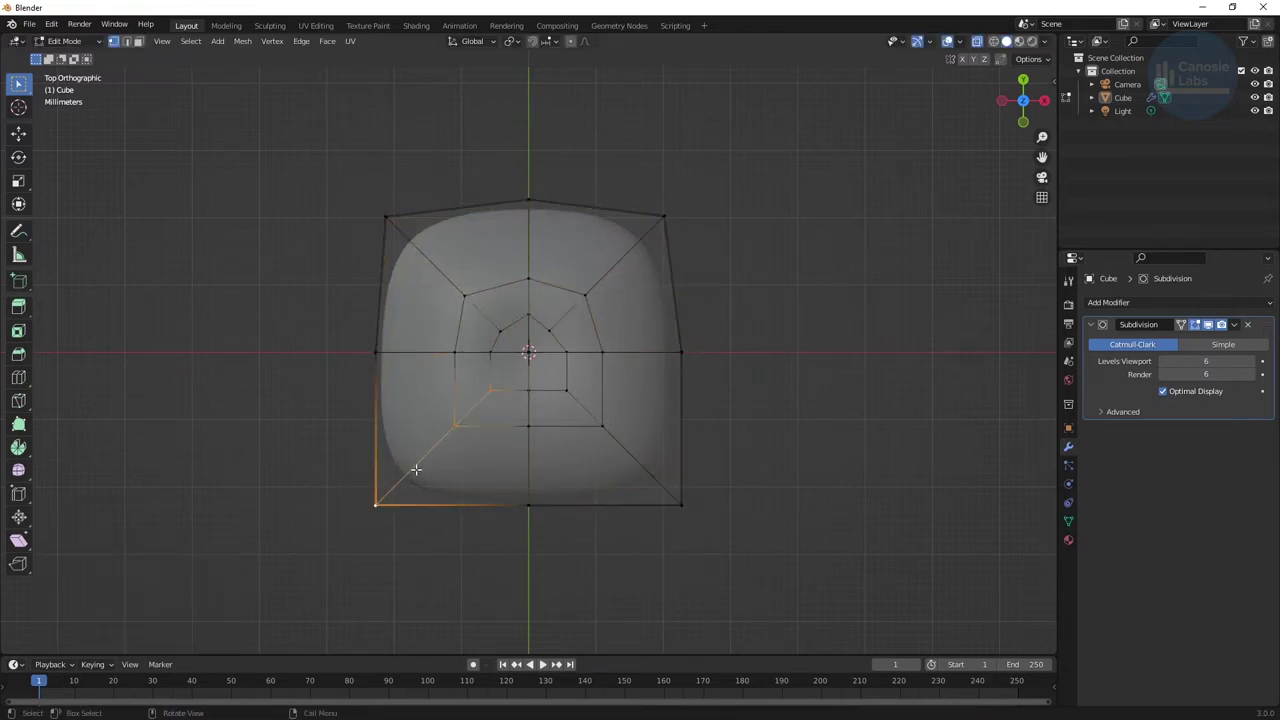
{"action": "key", "text": "g"}
{"action": "left_click", "coordinate": [424, 454]}
{"action": "left_click", "coordinate": [643, 468], "text": "alt"}
{"action": "key", "text": "g"}
{"action": "left_click", "coordinate": [622, 450]}
Scale the centre vertex columns outward along Y, and the side centre columns outward along X.
{"action": "left_click", "coordinate": [531, 470], "text": "alt"}
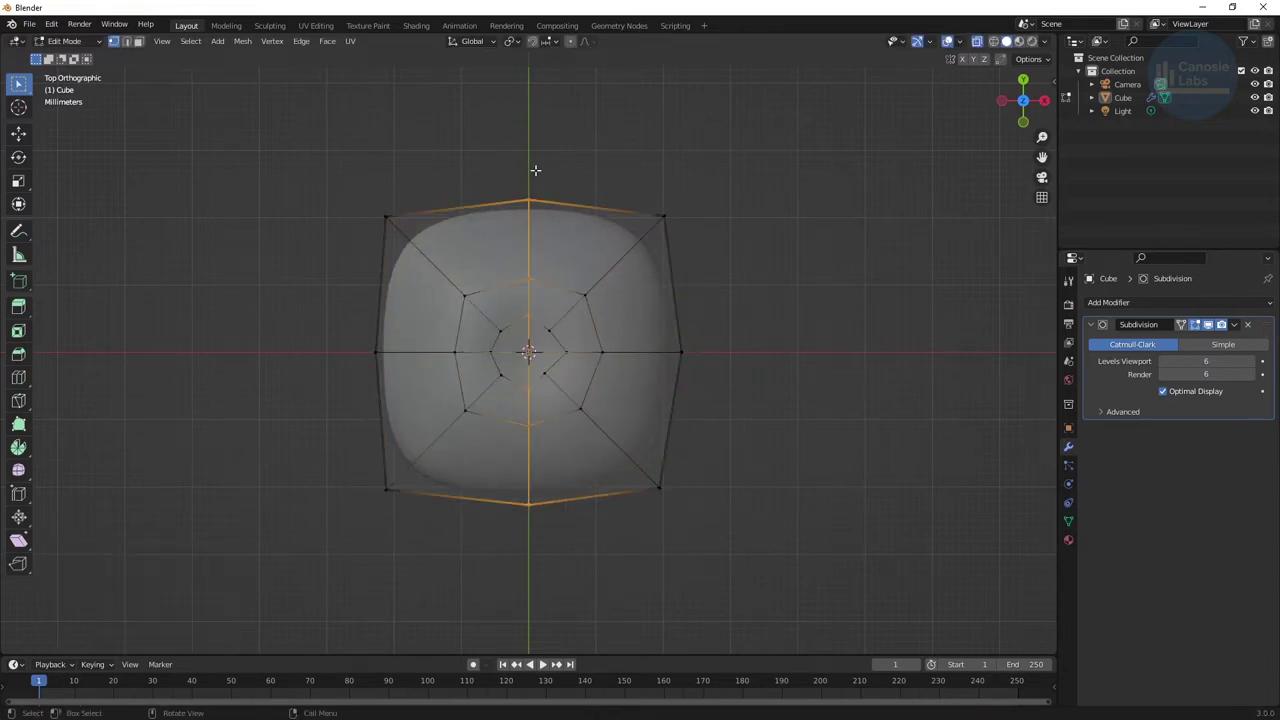
{"action": "left_click", "coordinate": [544, 128]}
{"action": "left_click", "coordinate": [720, 342], "text": "alt"}
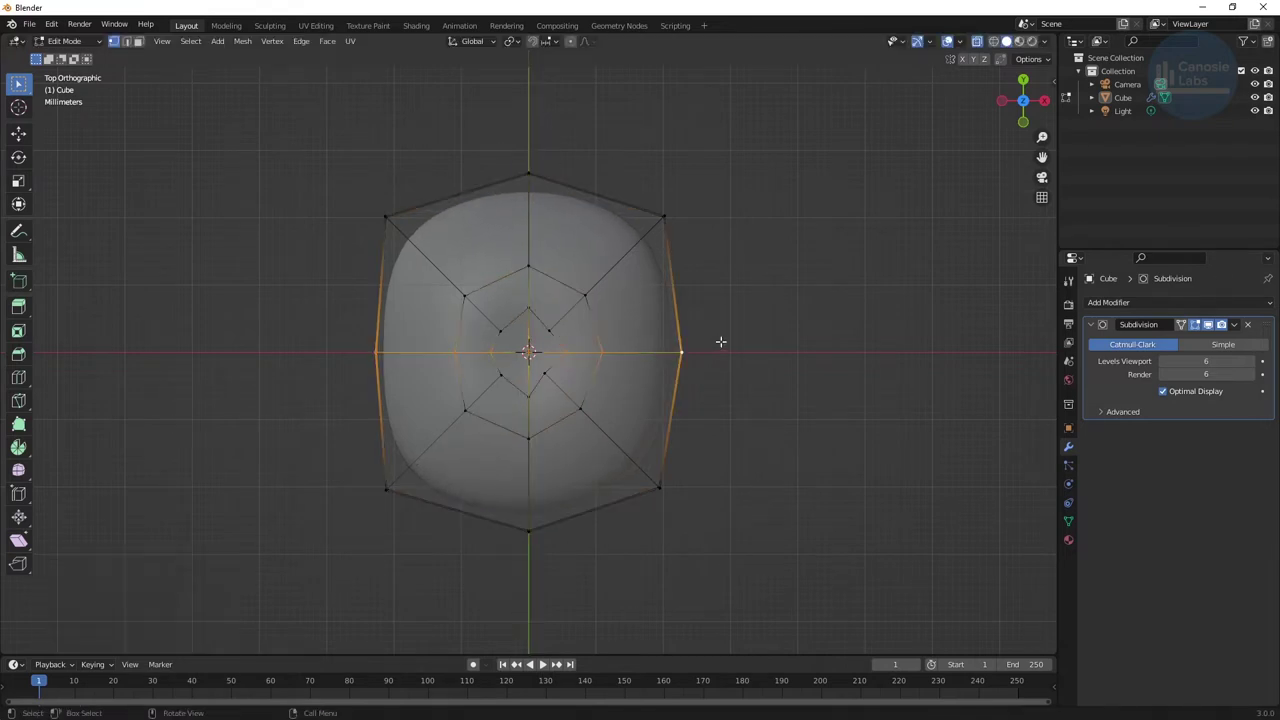
{"action": "key", "text": "x"}
{"action": "left_click", "coordinate": [822, 354]}
Move the lower middle ring of vertices down by about 0.008 m along Z in front view.
{"action": "key", "text": "Tab"}
{"action": "scroll", "coordinate": [769, 472], "scroll_direction": "down", "scroll_amount": 2}
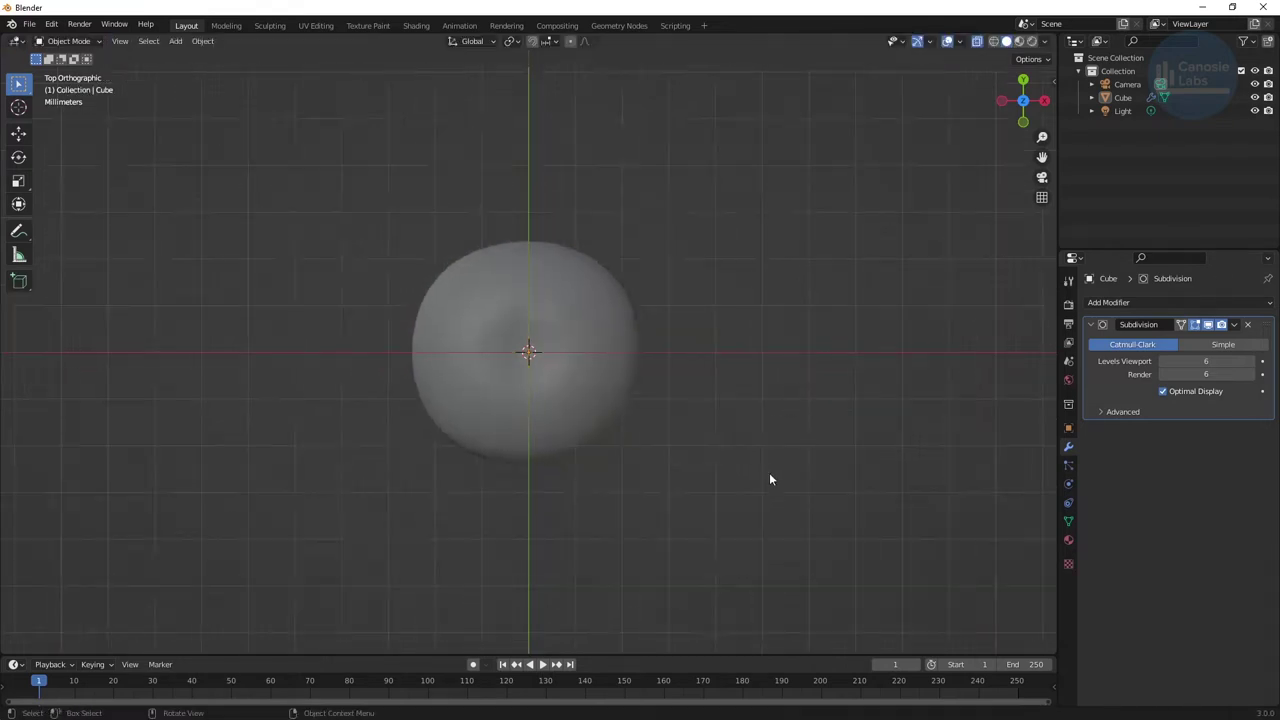
{"action": "middle_click_drag", "start_coordinate": [769, 472], "coordinate": [646, 333]}
{"action": "key", "text": "Tab"}
{"action": "key", "text": "KP_1"}
{"action": "left_click", "coordinate": [642, 332], "text": "alt"}
{"action": "key", "text": "g"}
{"action": "left_click", "coordinate": [708, 357]}
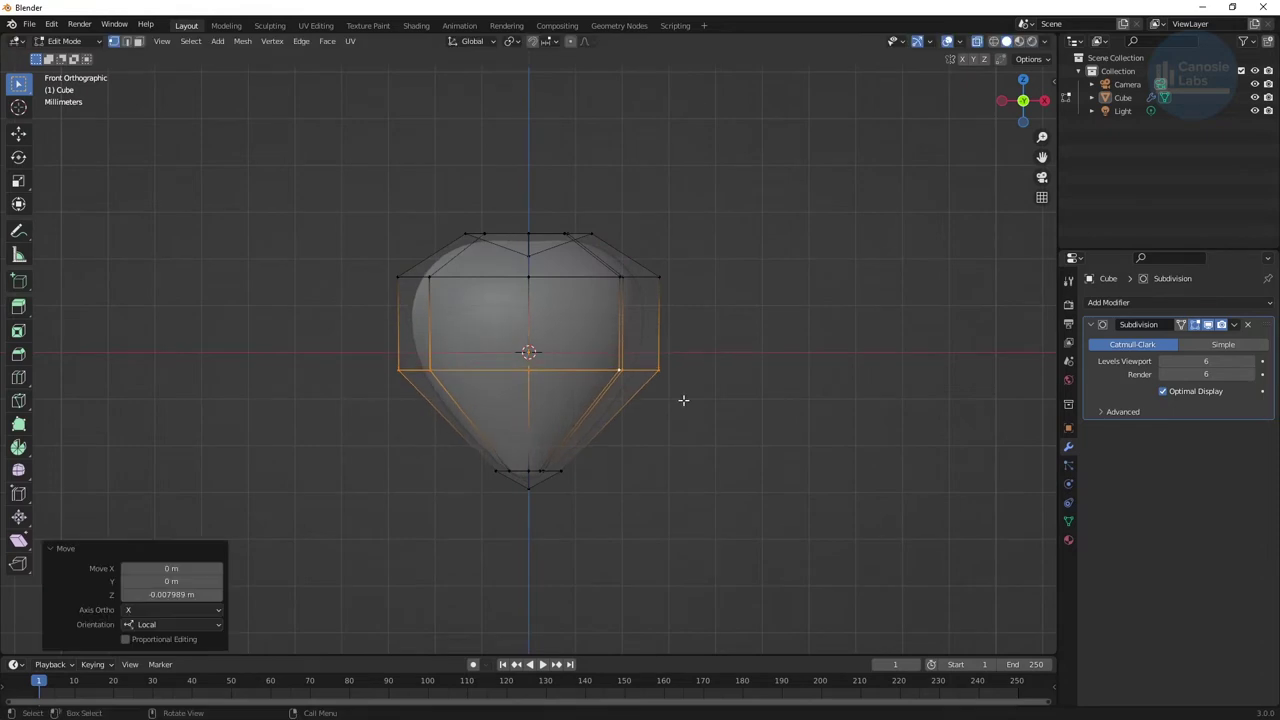
Scale the vertices at the strawberry's bottom tip and check the overall shape from the side and above.
{"action": "left_click_drag", "start_coordinate": [683, 400], "coordinate": [474, 508]}
{"action": "key", "text": "s"}
{"action": "left_click", "coordinate": [748, 501]}
{"action": "key", "text": "Tab"}
{"action": "middle_click_drag", "start_coordinate": [771, 363], "coordinate": [554, 367]}
{"action": "left_click", "coordinate": [554, 367]}
{"action": "key", "text": "Tab"}
{"action": "key", "text": "KP_7"}
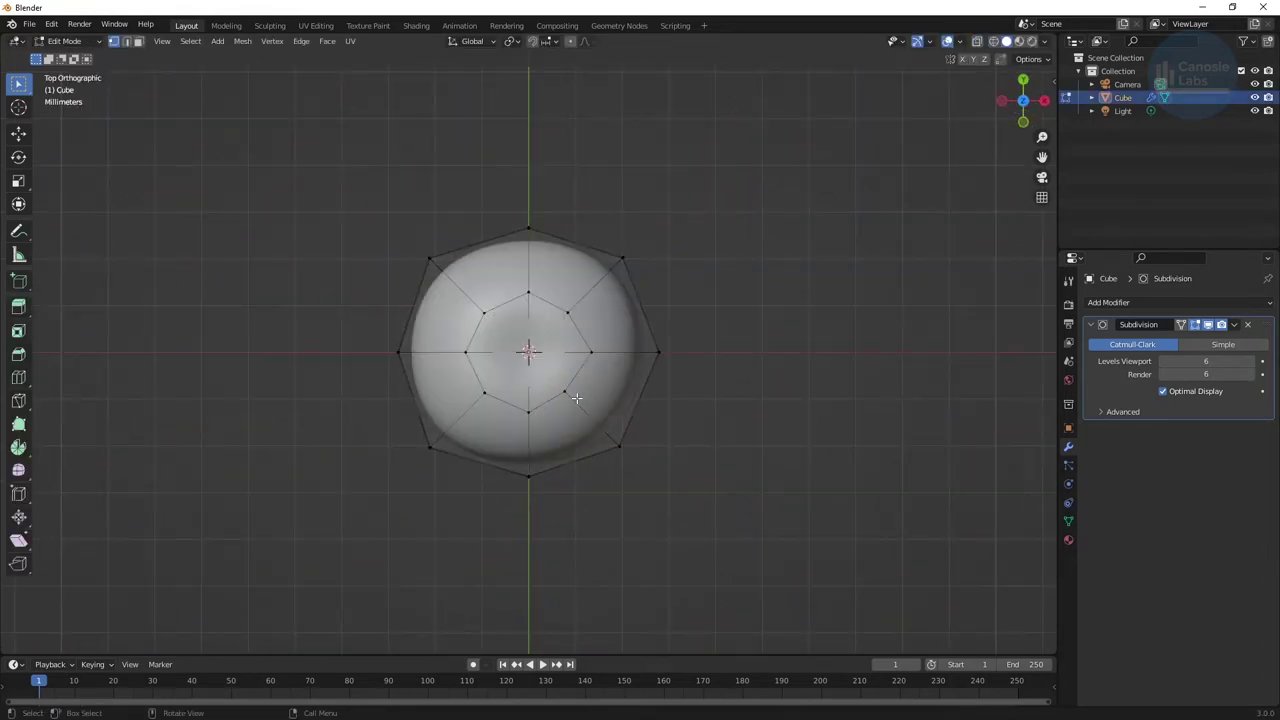
{"action": "left_click", "coordinate": [568, 397]}
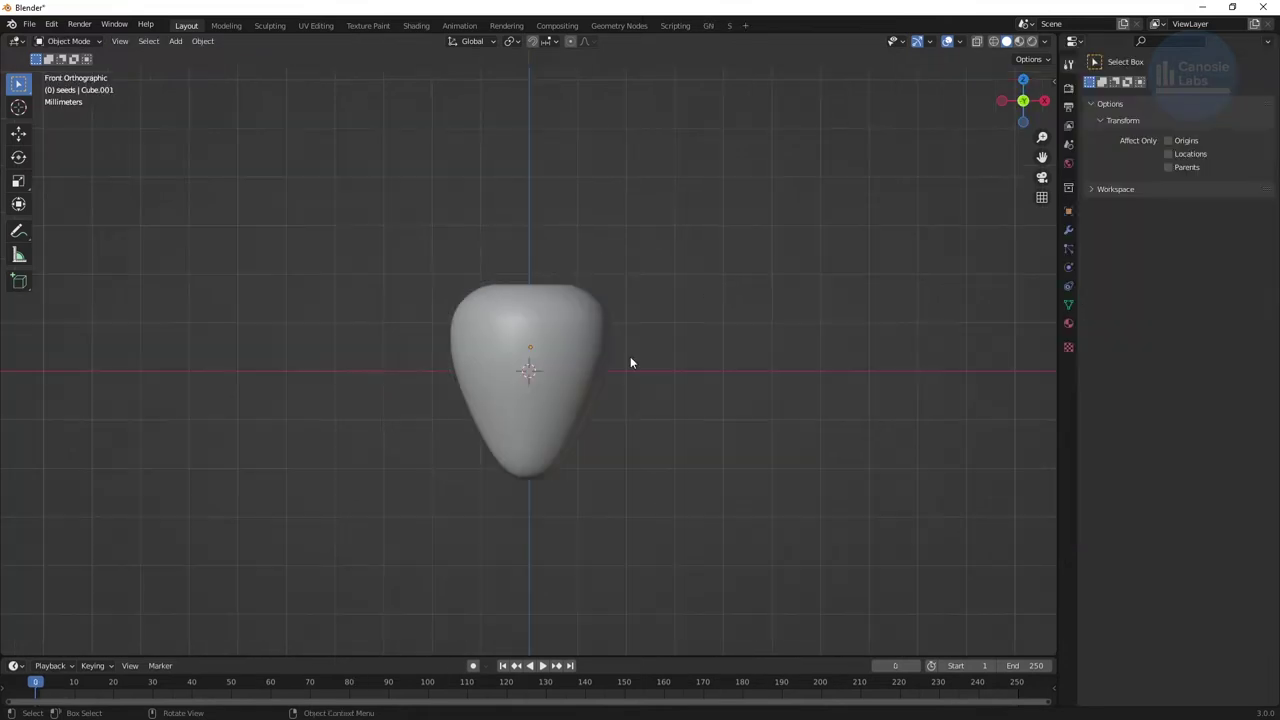
Add a lattice, scale it down to enclose the strawberry, and set its U and W resolution to 4.
{"action": "key", "text": "shift+a"}
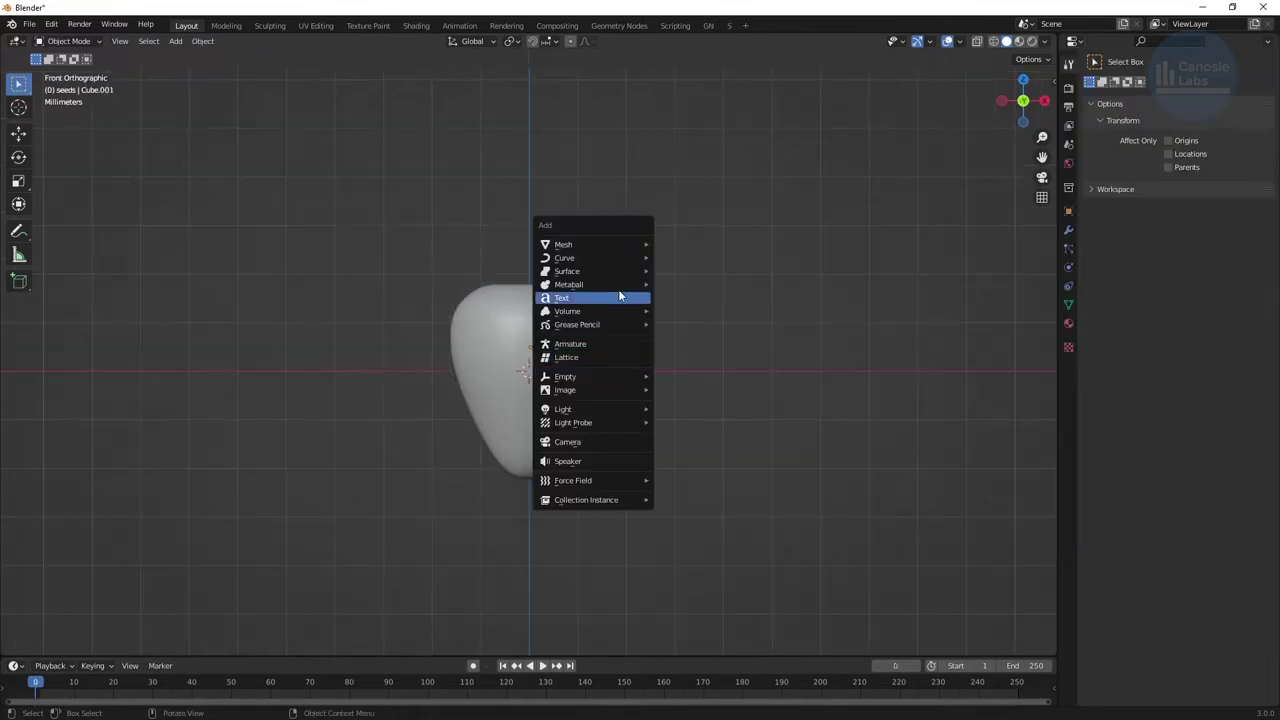
{"action": "left_click", "coordinate": [605, 357]}
{"action": "scroll", "coordinate": [605, 363], "scroll_direction": "down", "scroll_amount": 10}
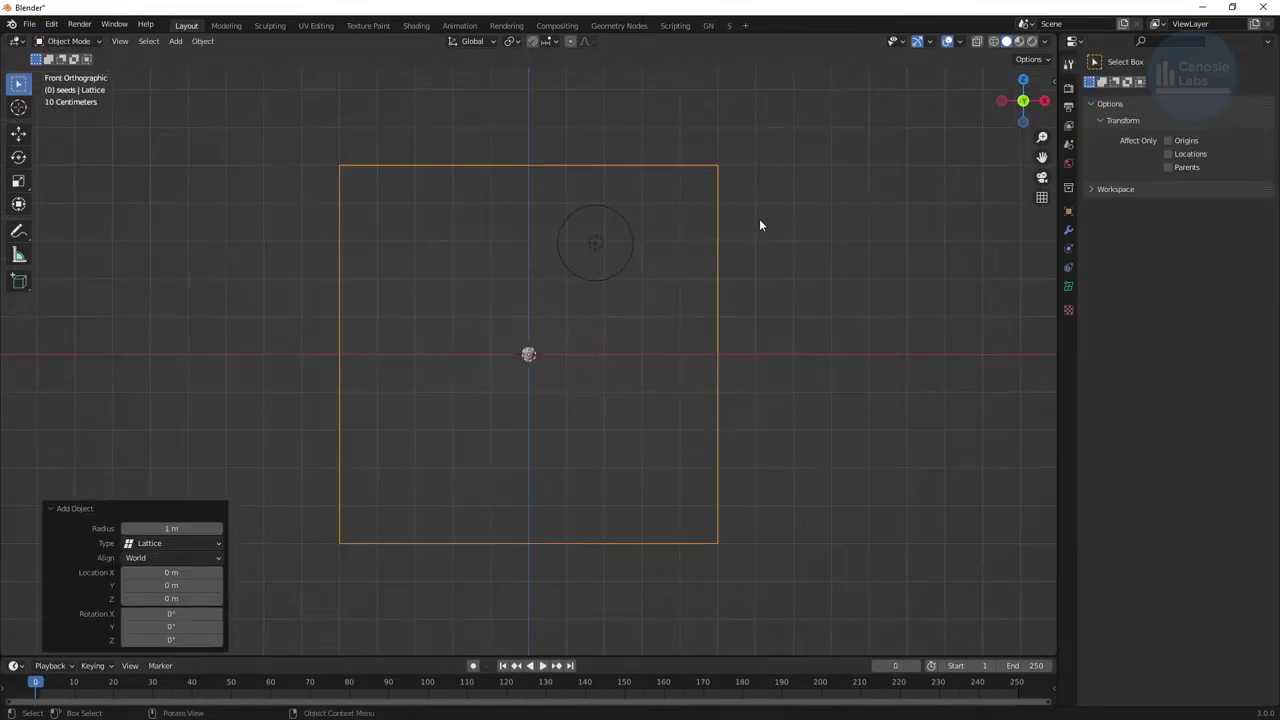
{"action": "left_click", "coordinate": [593, 335]}
{"action": "scroll", "coordinate": [563, 346], "scroll_direction": "up", "scroll_amount": 5}
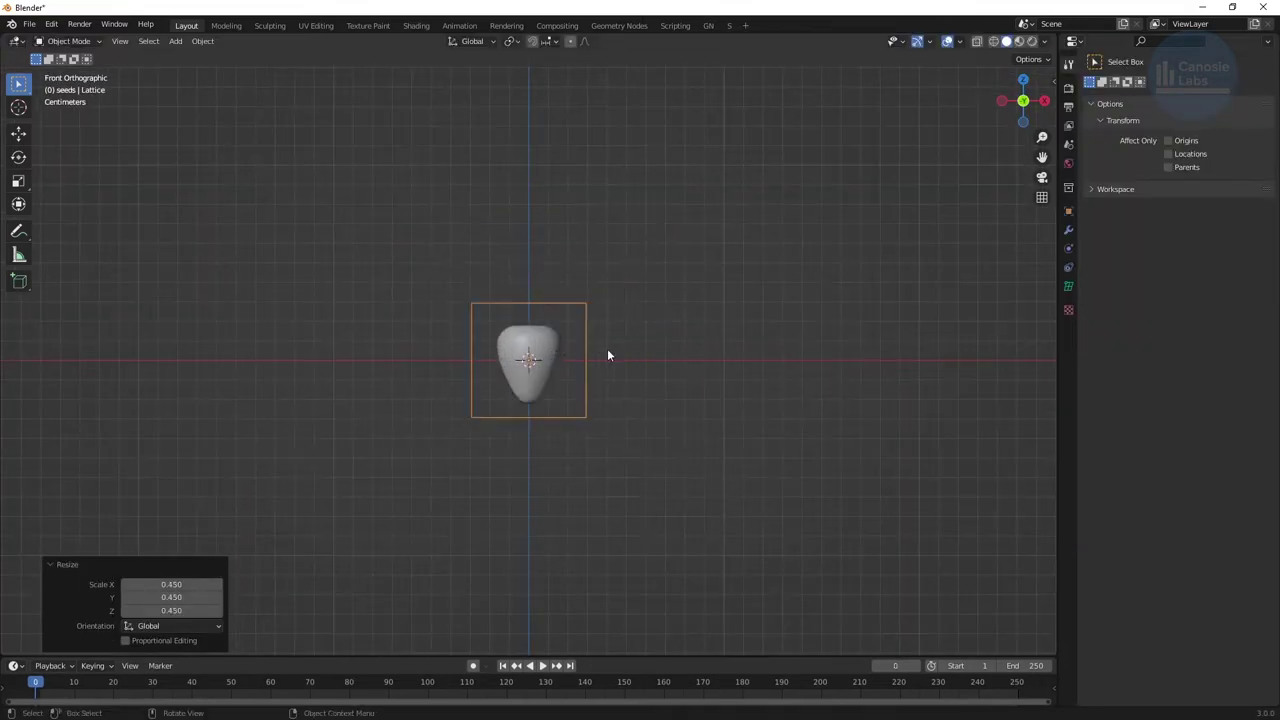
{"action": "left_click", "coordinate": [1068, 286]}
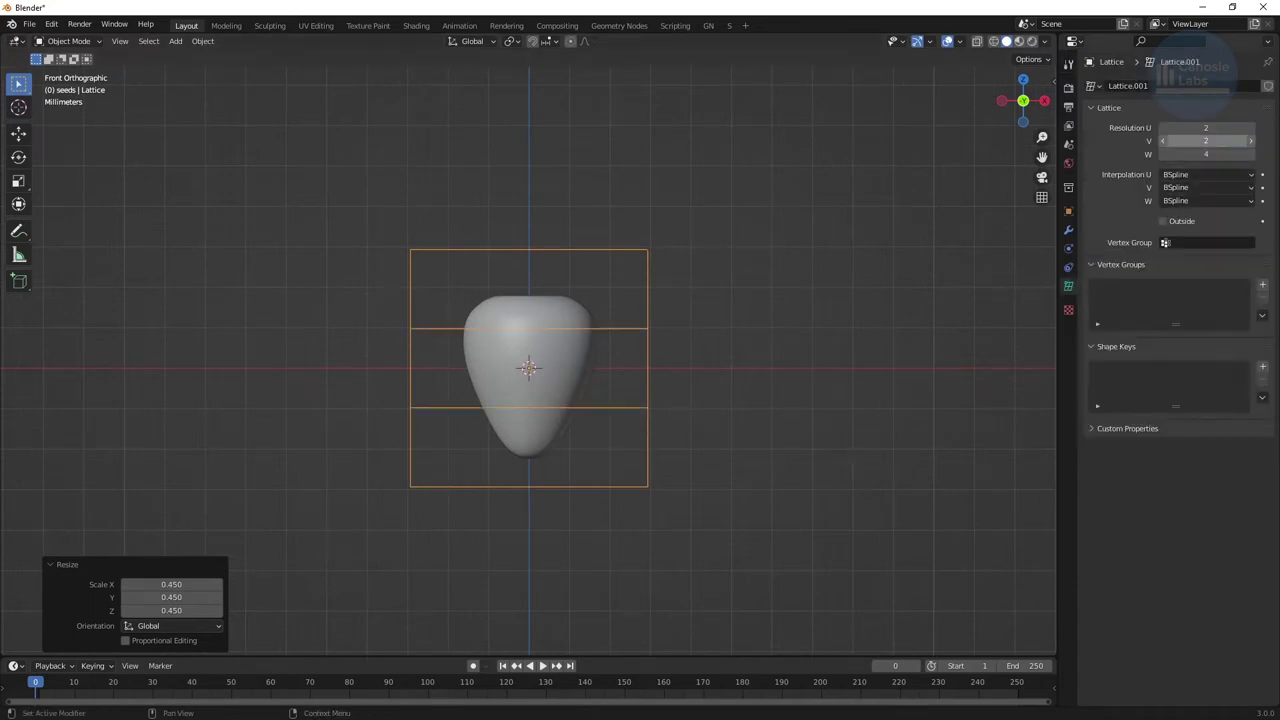
{"action": "scroll", "coordinate": [700, 310], "scroll_direction": "up", "scroll_amount": 1}
Add a Lattice modifier to the strawberry mesh with the Lattice object as its target.
{"action": "left_click", "coordinate": [560, 340]}
{"action": "left_click", "coordinate": [1068, 229]}
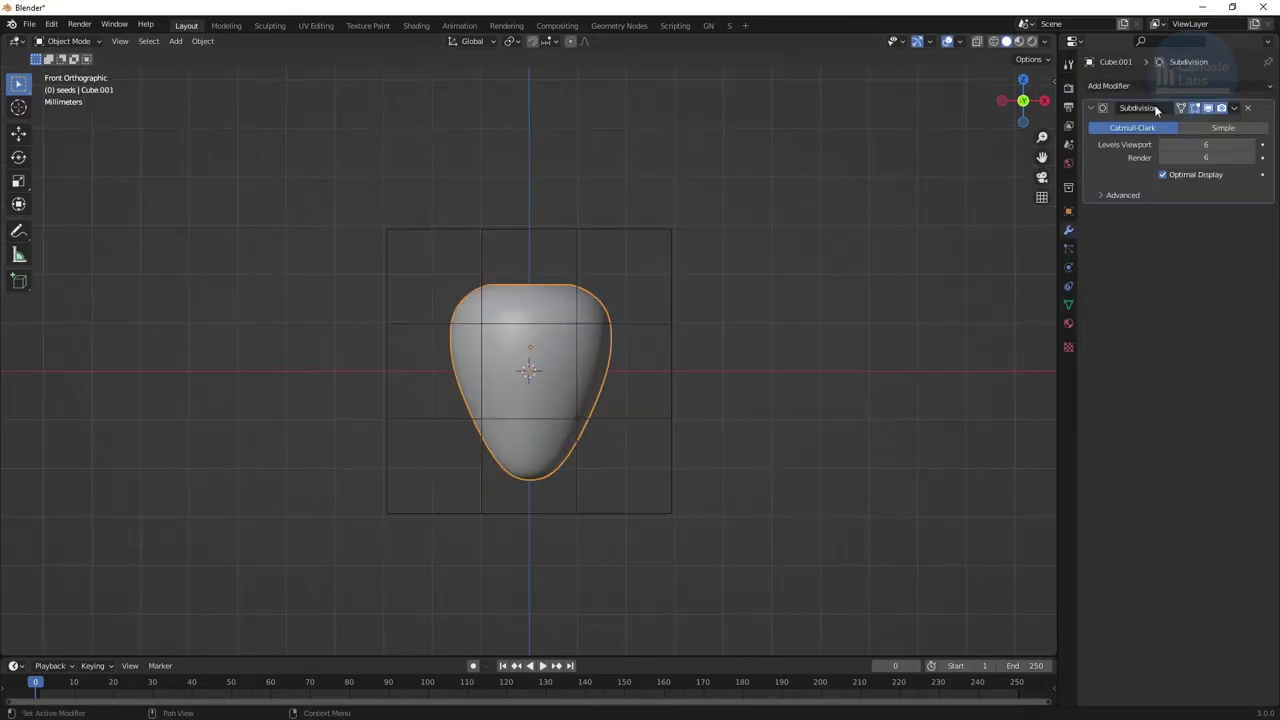
{"action": "left_click", "coordinate": [1130, 86]}
{"action": "left_click", "coordinate": [1108, 211]}
{"action": "left_click", "coordinate": [1172, 233]}
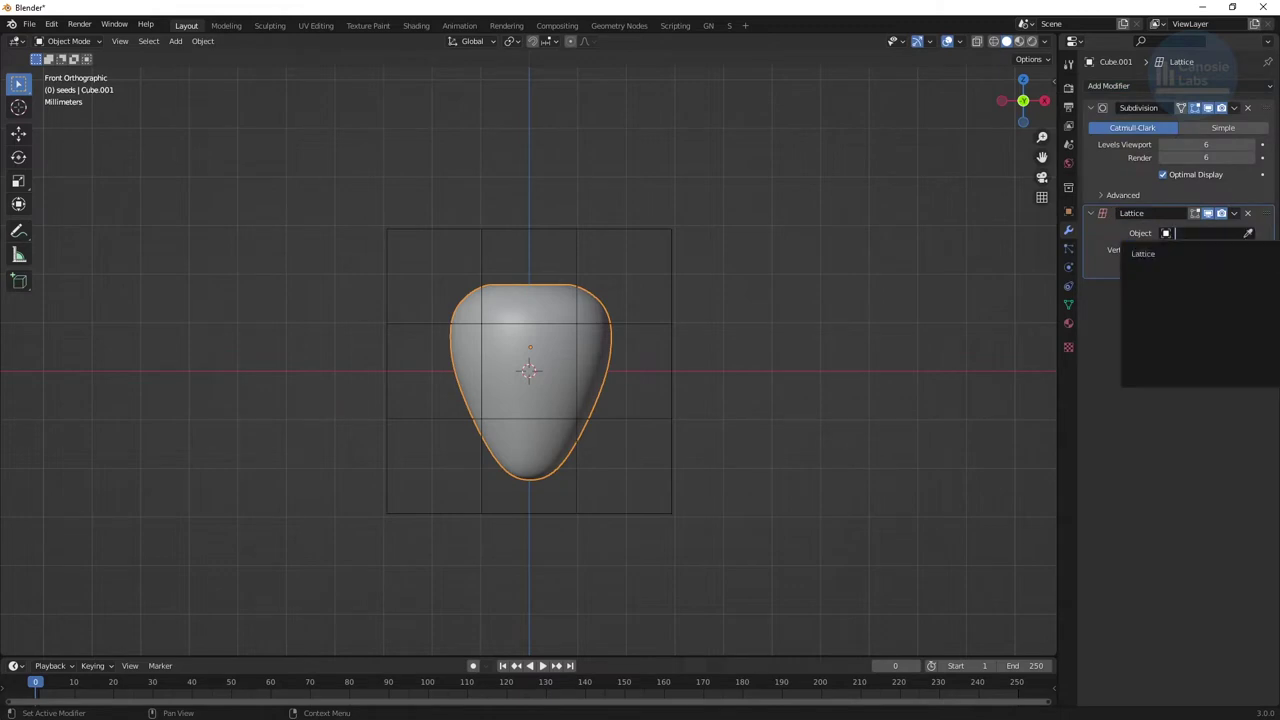
{"action": "left_click", "coordinate": [1148, 253]}
Move control points of the lattice in Edit Mode to deform the strawberry's shape.
{"action": "scroll", "coordinate": [716, 334], "scroll_direction": "up", "scroll_amount": 1}
{"action": "left_click", "coordinate": [699, 335]}
{"action": "key", "text": "Tab"}
{"action": "middle_click_drag", "start_coordinate": [698, 334], "coordinate": [730, 319]}
{"action": "key", "text": "g"}
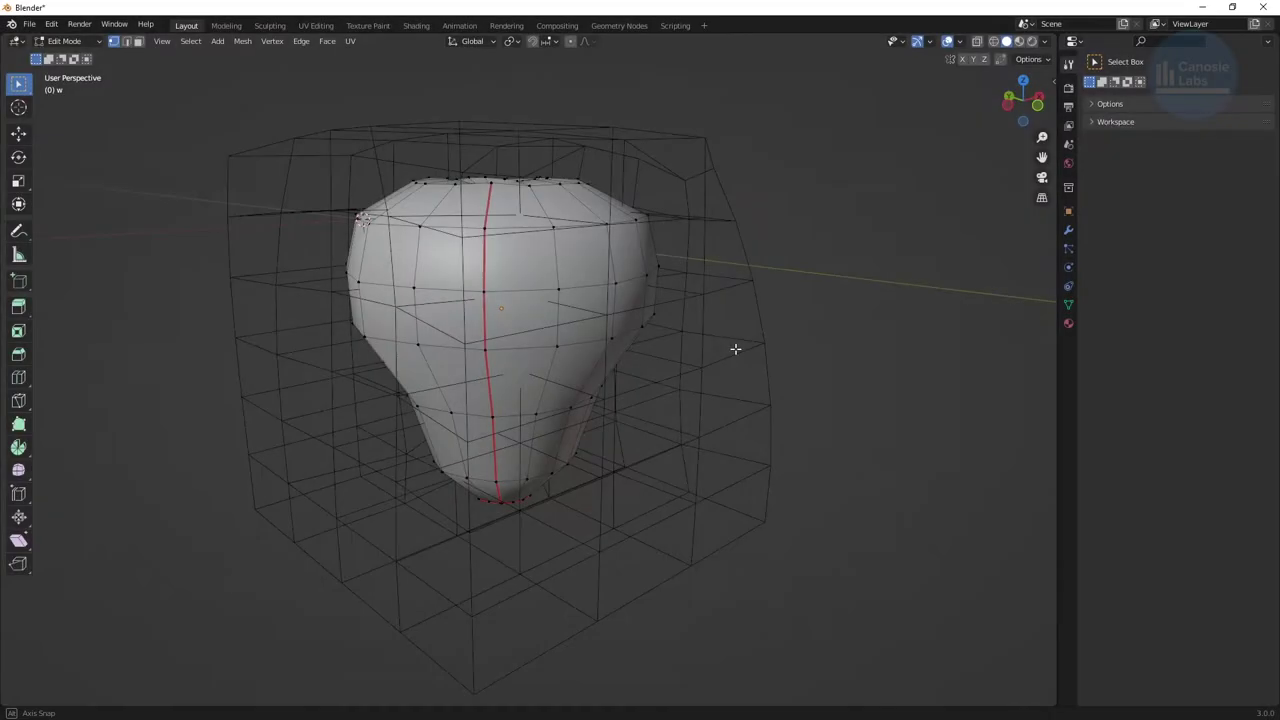
Move the cube over the reference seed and scale it in X and Y to about 0.39 to match the seed's width.
{"action": "middle_click_drag", "start_coordinate": [737, 349], "coordinate": [317, 443]}
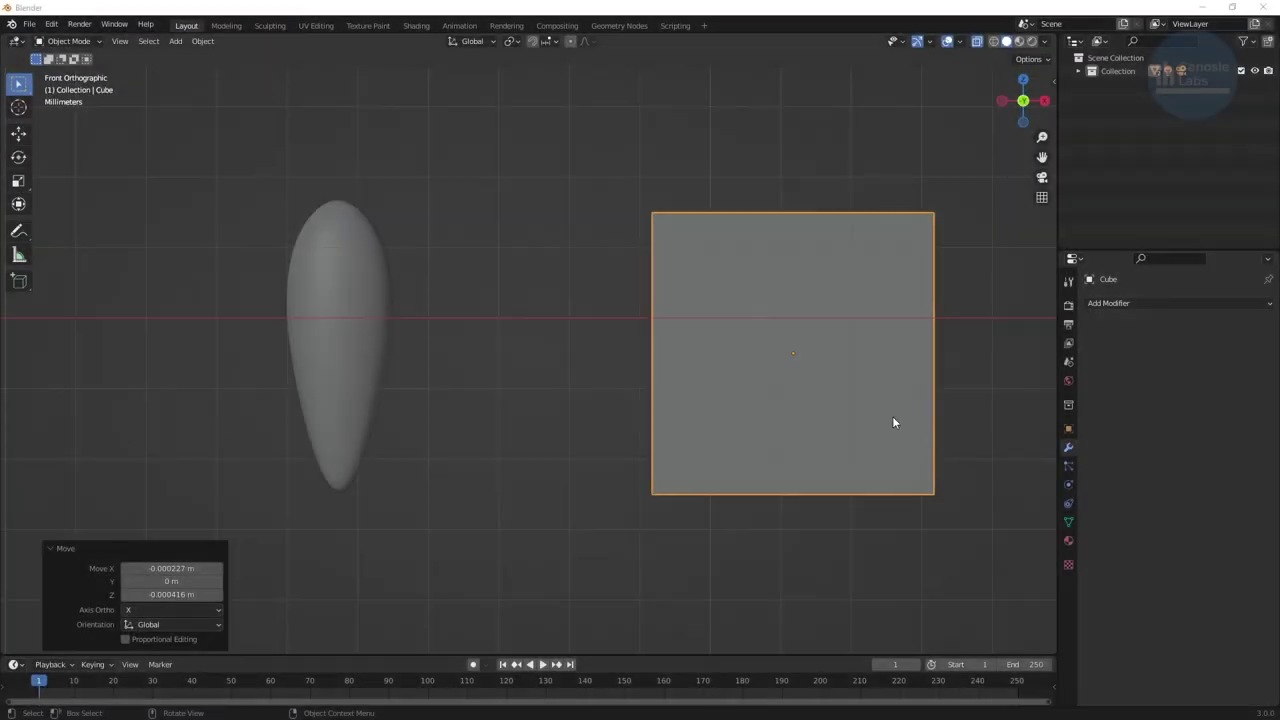
{"action": "key", "text": "g"}
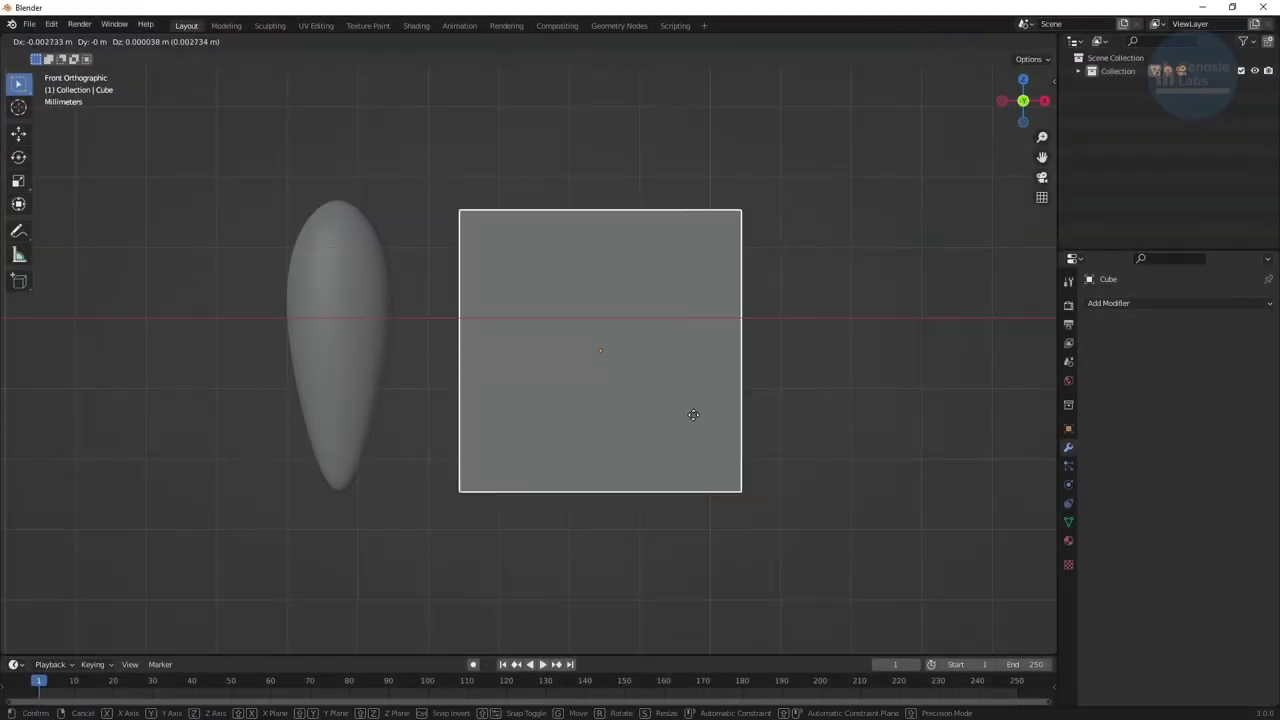
{"action": "key", "text": "s"}
{"action": "key", "text": "x"}
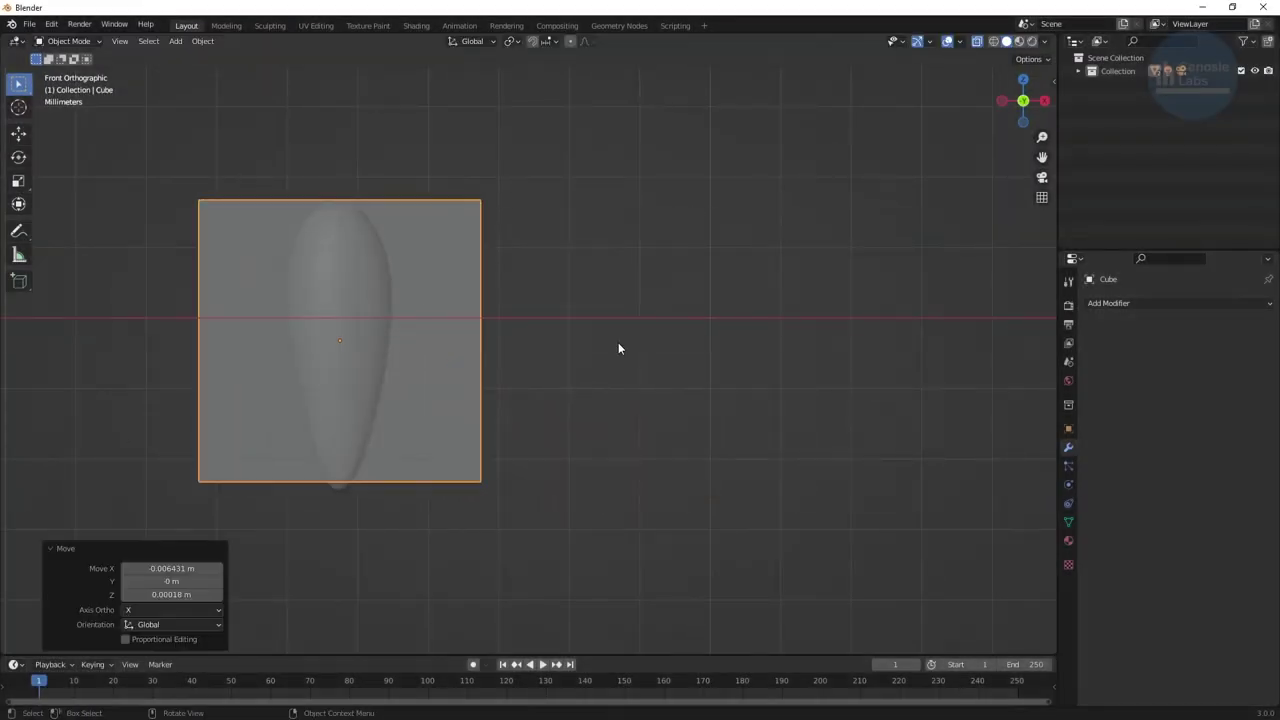
{"action": "key", "text": "s"}
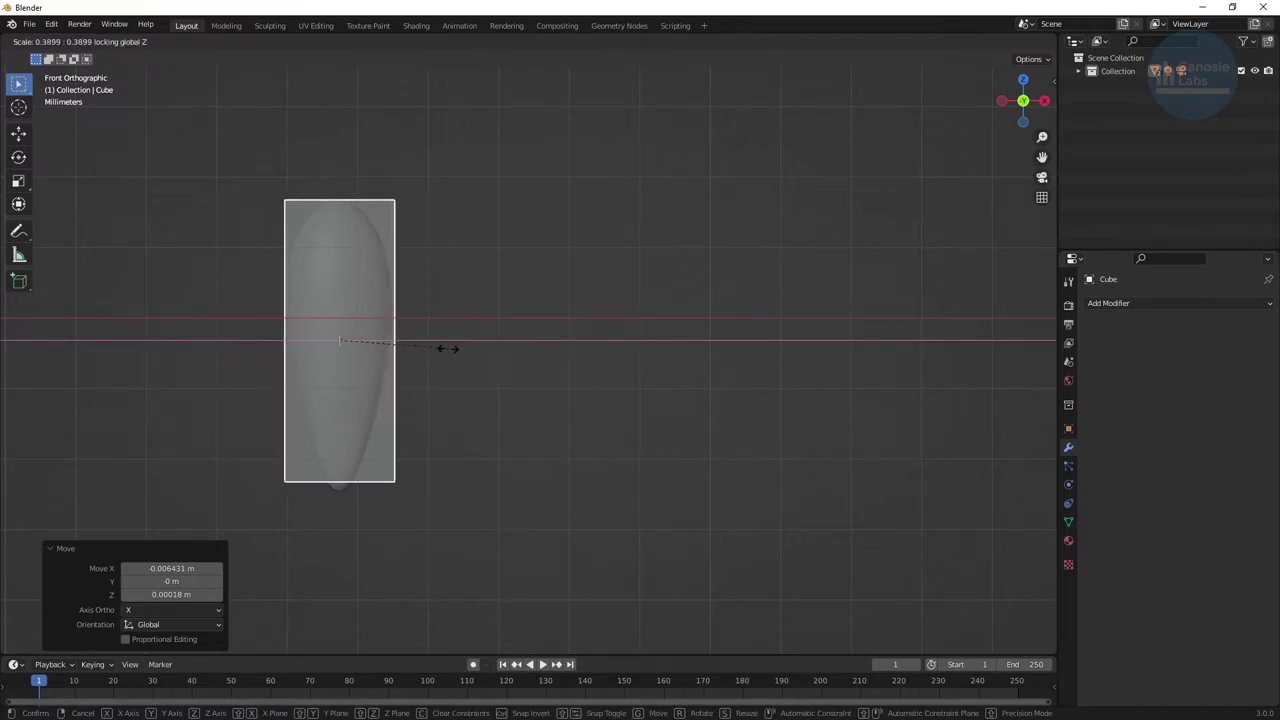
{"action": "key", "text": "Escape"}
Taper the cube by scaling its bottom vertices to about 0.504, keeping its top edge at the seed's width.
{"action": "key", "text": "Tab"}
{"action": "left_click_drag", "start_coordinate": [166, 440], "coordinate": [626, 531]}
{"action": "key", "text": "s"}
{"action": "left_click", "coordinate": [466, 501]}
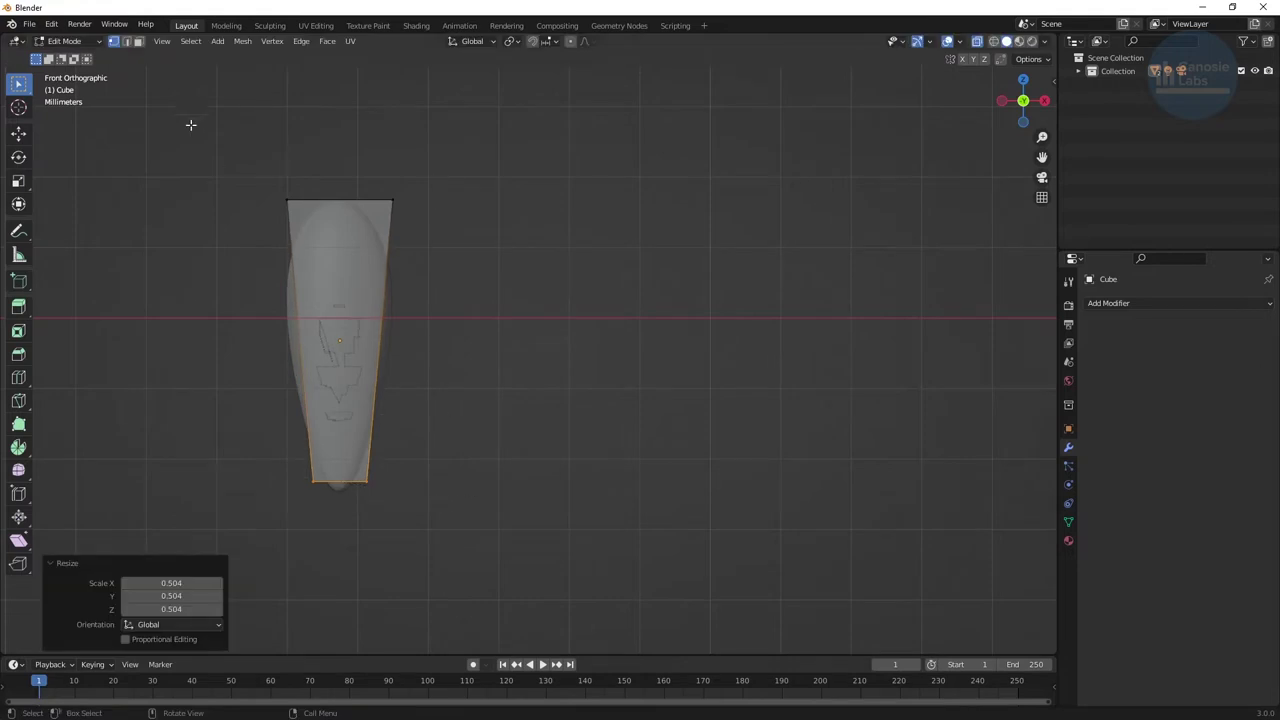
{"action": "left_click_drag", "start_coordinate": [226, 148], "coordinate": [477, 239]}
{"action": "key", "text": "Tab"}
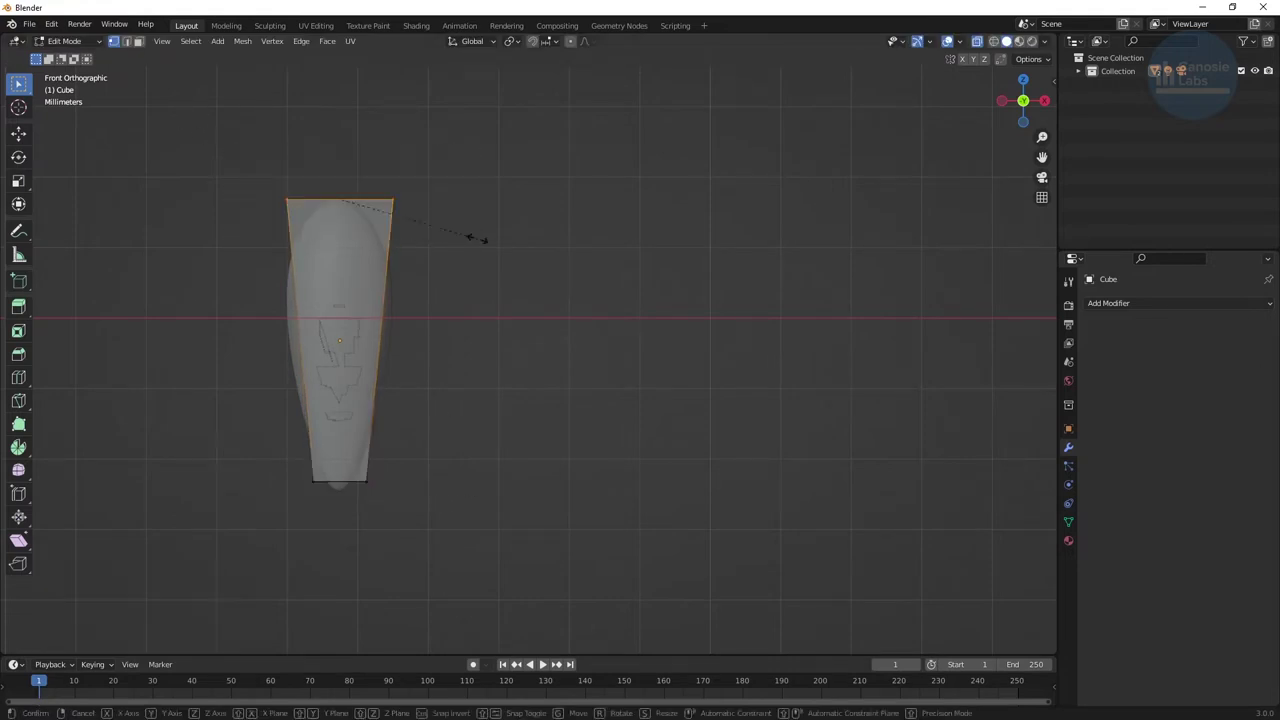
Place the tapered cube beside the reference seed and add a Subdivision modifier with viewport and render levels of 3.
{"action": "key", "text": "g"}
{"action": "left_click", "coordinate": [690, 242]}
{"action": "left_click", "coordinate": [1108, 303]}
{"action": "left_click", "coordinate": [1030, 545]}
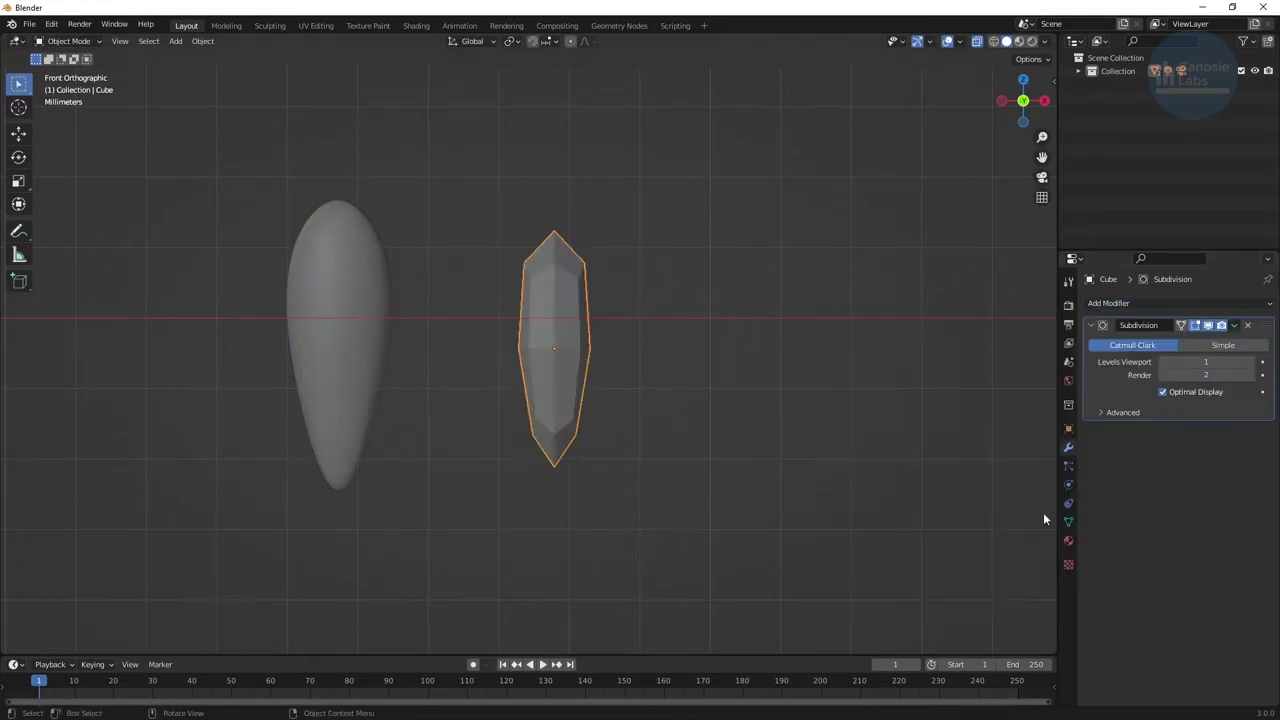
{"action": "key", "text": "Return"}
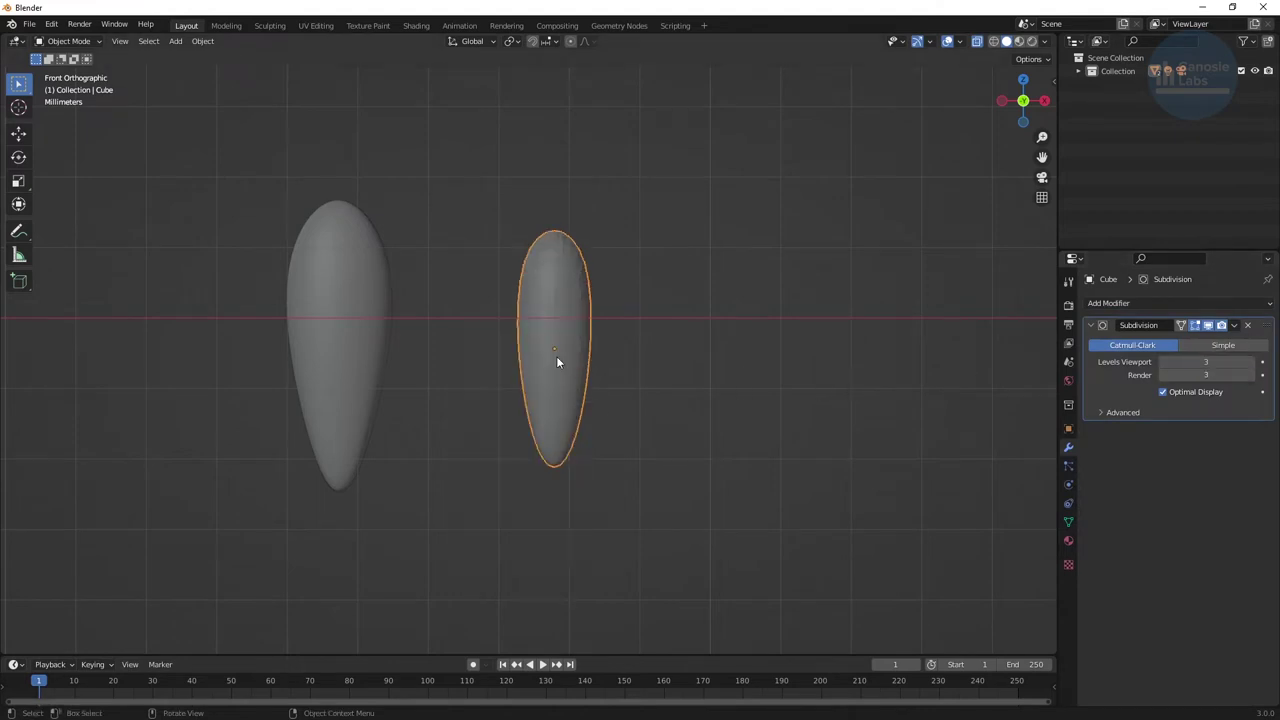
Cut two perpendicular centred edge loops into the tapered cube, one across its width and one across its depth.
{"action": "key", "text": "Tab"}
{"action": "left_click", "coordinate": [570, 231]}
{"action": "left_click", "coordinate": [1023, 79]}
{"action": "key", "text": "ctrl+r"}
{"action": "left_click", "coordinate": [531, 354]}
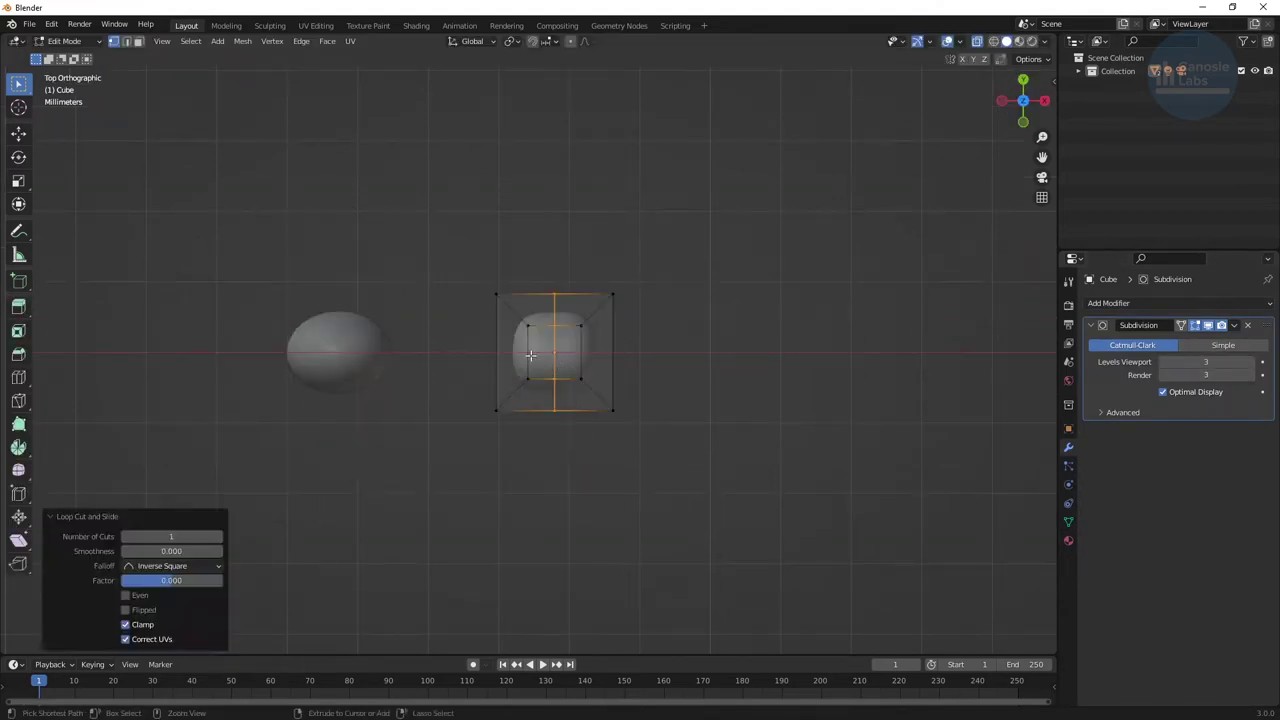
{"action": "key", "text": "ctrl+r"}
{"action": "left_click", "coordinate": [600, 350]}
Move the centre vertices at the seed's ends outward along Z to round off the shape.
{"action": "middle_click_drag", "start_coordinate": [603, 400], "coordinate": [606, 320]}
{"action": "key", "text": "g"}
{"action": "key", "text": "z"}
{"action": "left_click", "coordinate": [555, 494]}
{"action": "left_click", "coordinate": [1023, 108]}
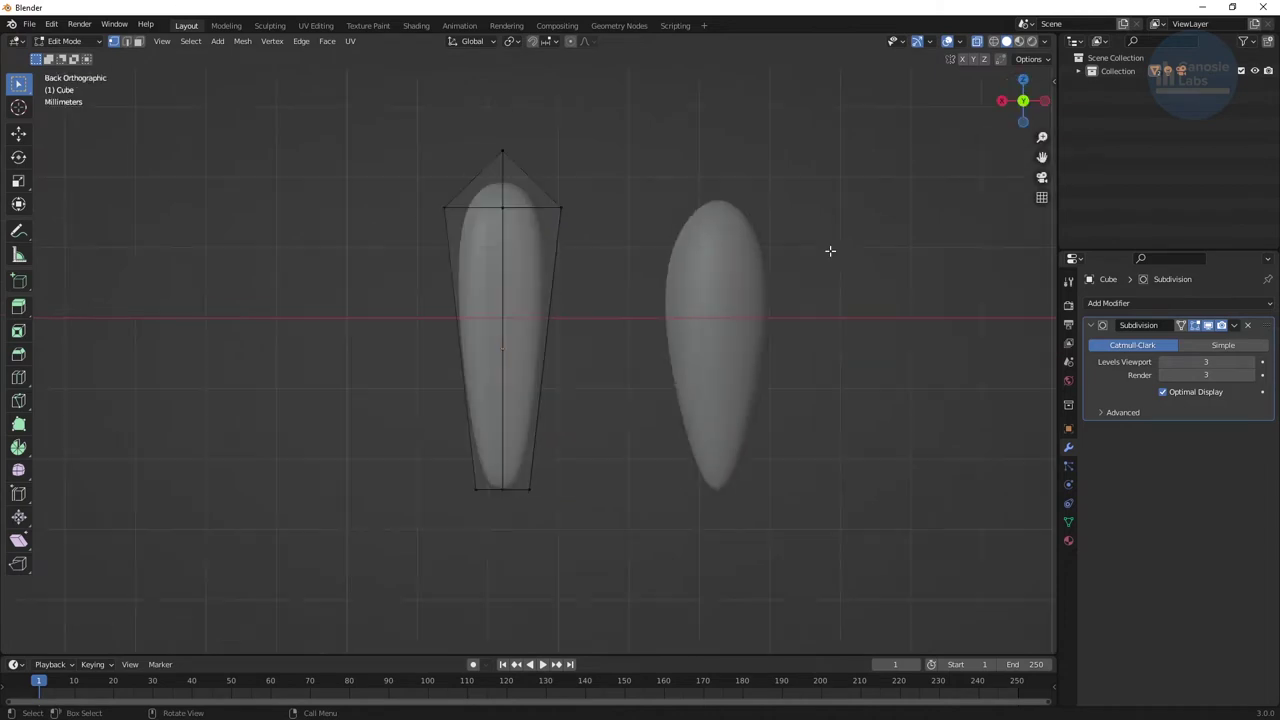
{"action": "left_click", "coordinate": [1023, 100]}
{"action": "key", "text": "g"}
{"action": "key", "text": "z"}
{"action": "left_click", "coordinate": [580, 366]}
Flatten the whole seed by scaling it to about 0.614 along Y.
{"action": "left_click", "coordinate": [1023, 81]}
{"action": "key", "text": "Tab"}
{"action": "key", "text": "s"}
{"action": "left_click", "coordinate": [600, 335]}
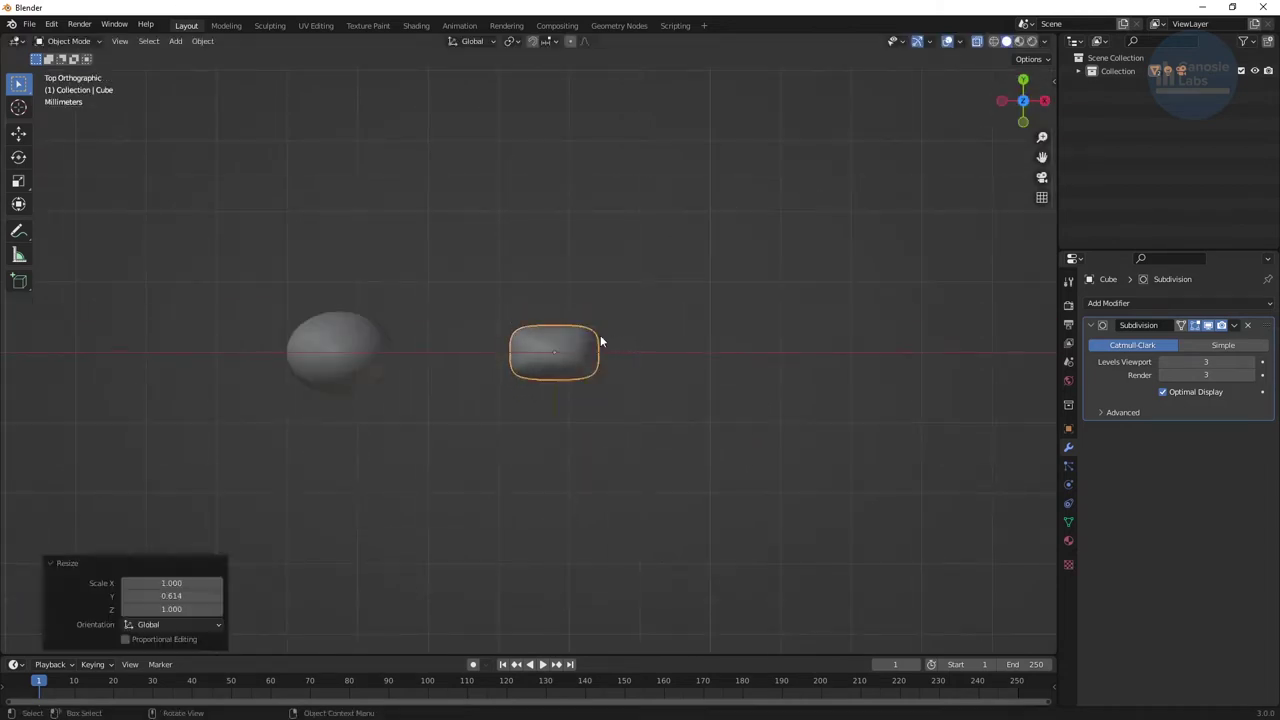
Pull the seed's corner vertices inward to round its outline and scale the central loop by about 1.117 along Y.
{"action": "key", "text": "Tab"}
{"action": "key", "text": "g"}
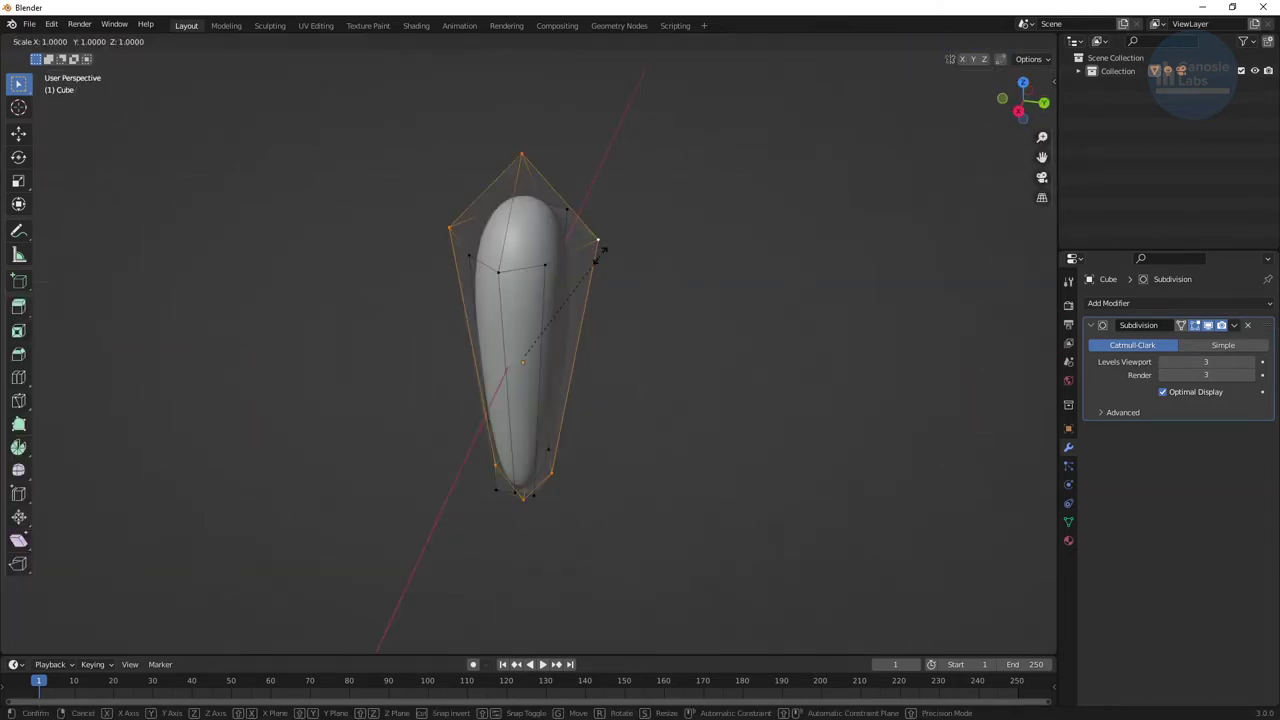
{"action": "key", "text": "s"}
{"action": "key", "text": "y"}
{"action": "left_click", "coordinate": [630, 276]}
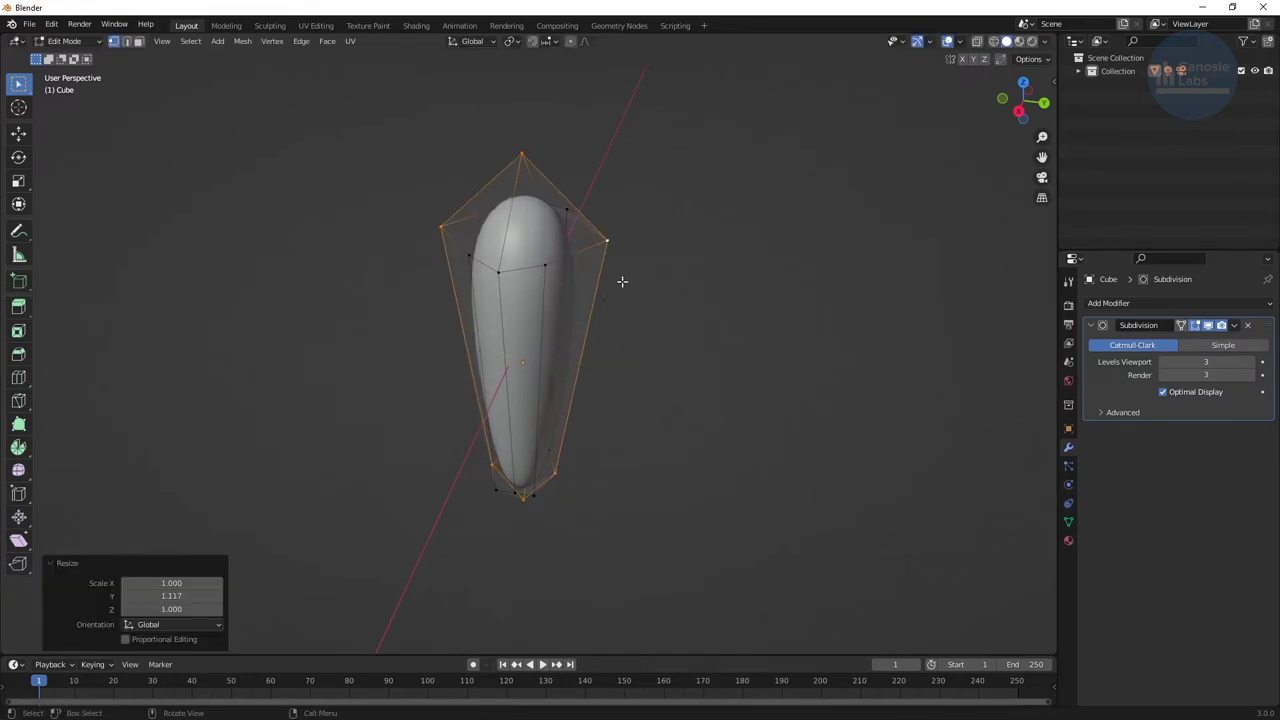
Apply the seed's object transform and check its smoothed shape from several angles.
{"action": "key", "text": "Tab"}
{"action": "key", "text": "ctrl+a"}
{"action": "left_click", "coordinate": [551, 296]}
{"action": "key", "text": "Tab"}
{"action": "key", "text": "Tab"}
{"action": "middle_click_drag", "start_coordinate": [594, 349], "coordinate": [641, 361]}
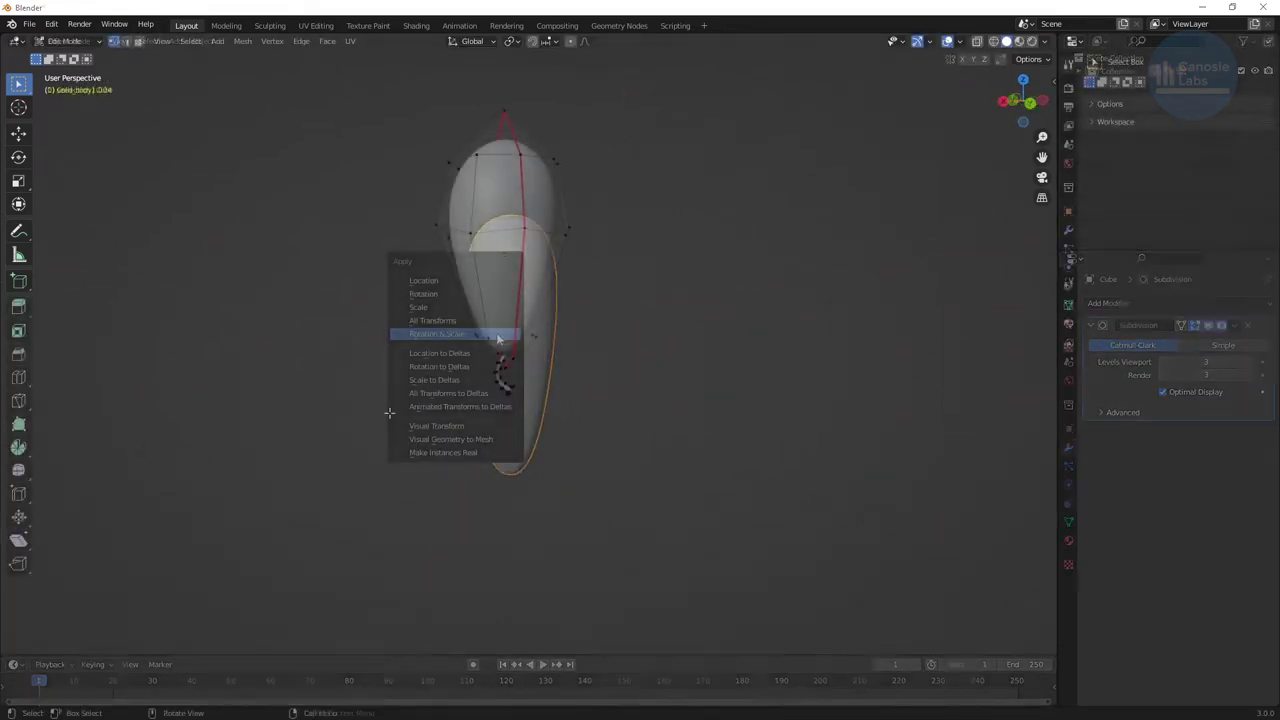
{"action": "left_click", "coordinate": [495, 336]}
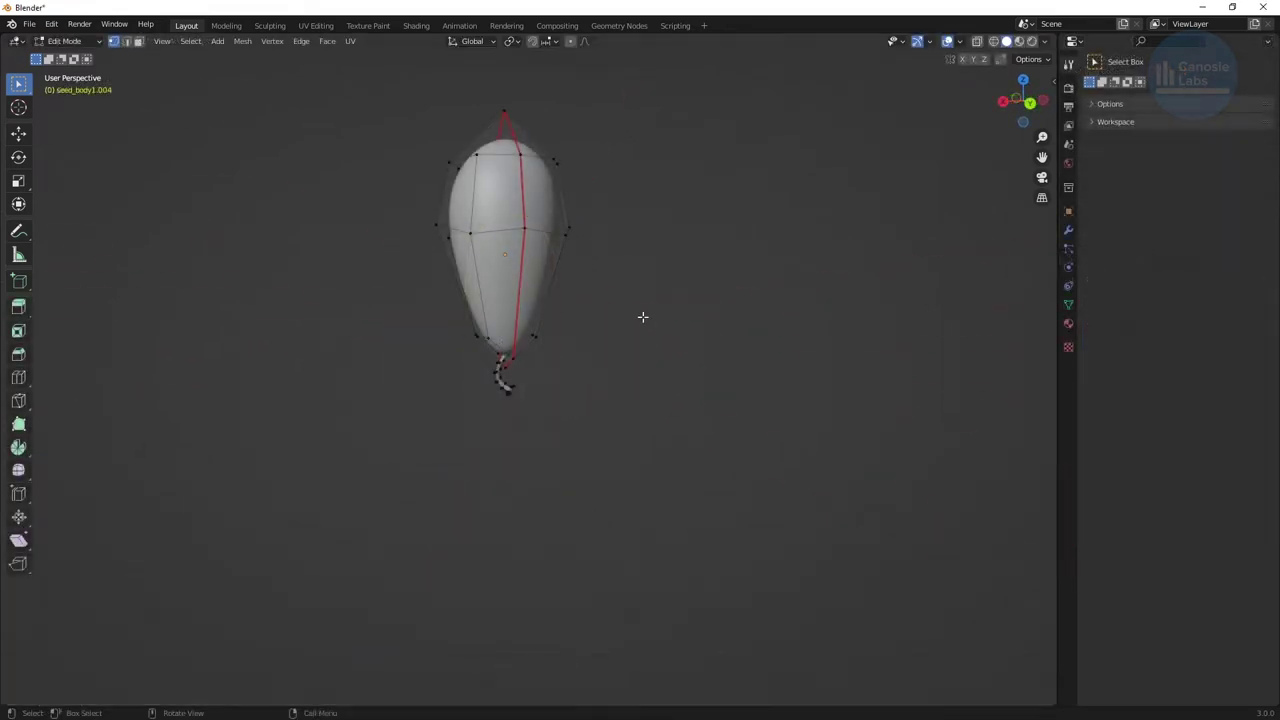
Examine the finished seed with its hair and compare the strawberry's two Geometry Nodes modifiers by toggling their viewport display.
{"action": "middle_click_drag", "start_coordinate": [675, 277], "coordinate": [80, 297]}
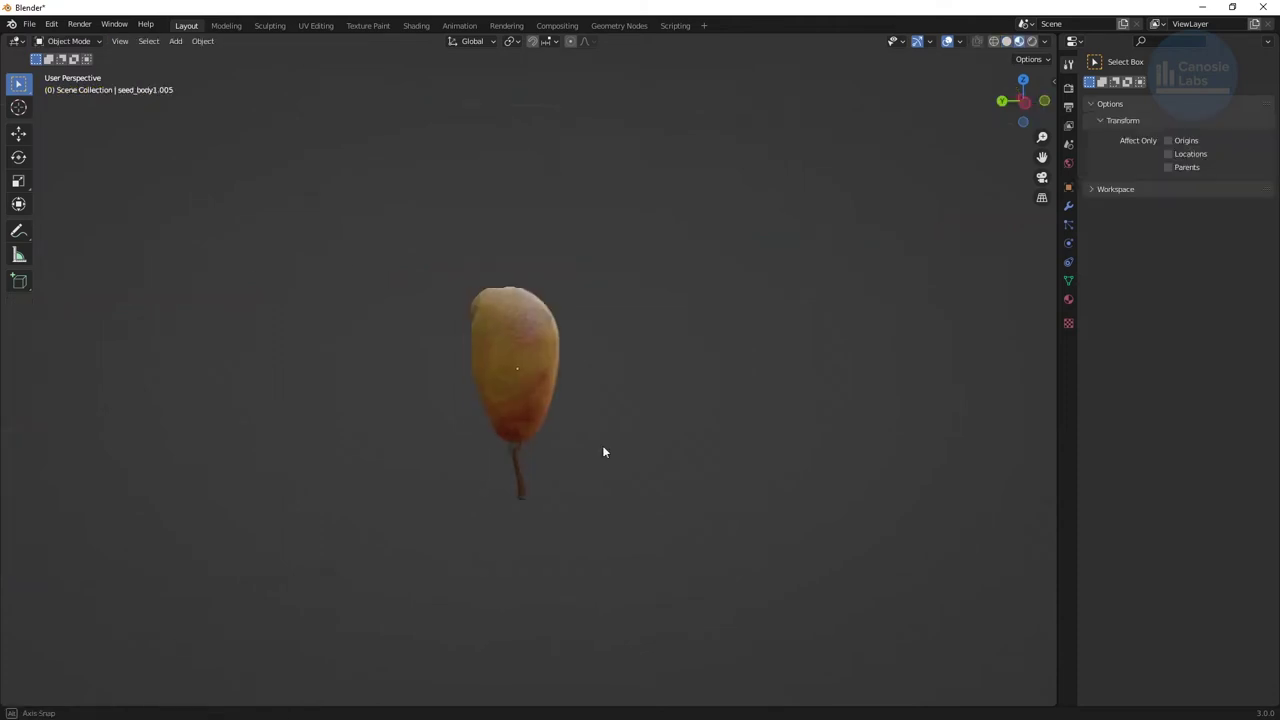
{"action": "middle_click_drag", "start_coordinate": [603, 449], "coordinate": [994, 425]}
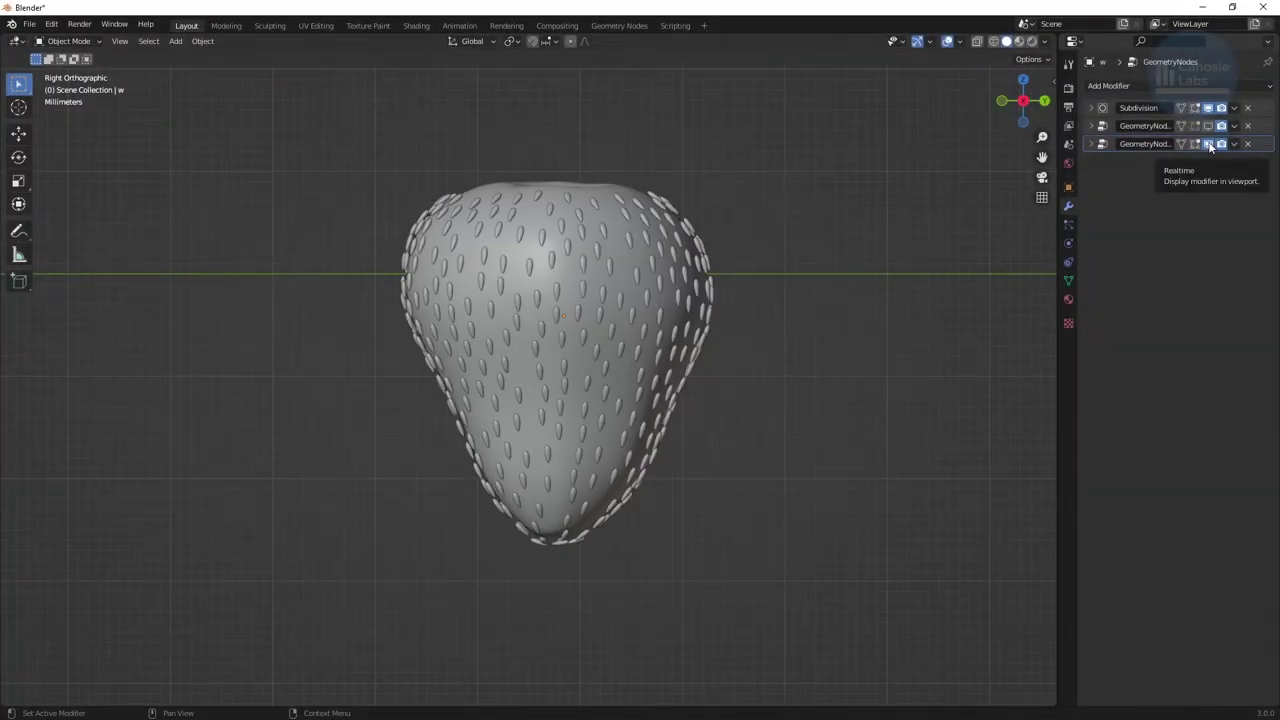
{"action": "left_click", "coordinate": [1208, 144]}
{"action": "left_click", "coordinate": [1208, 126]}
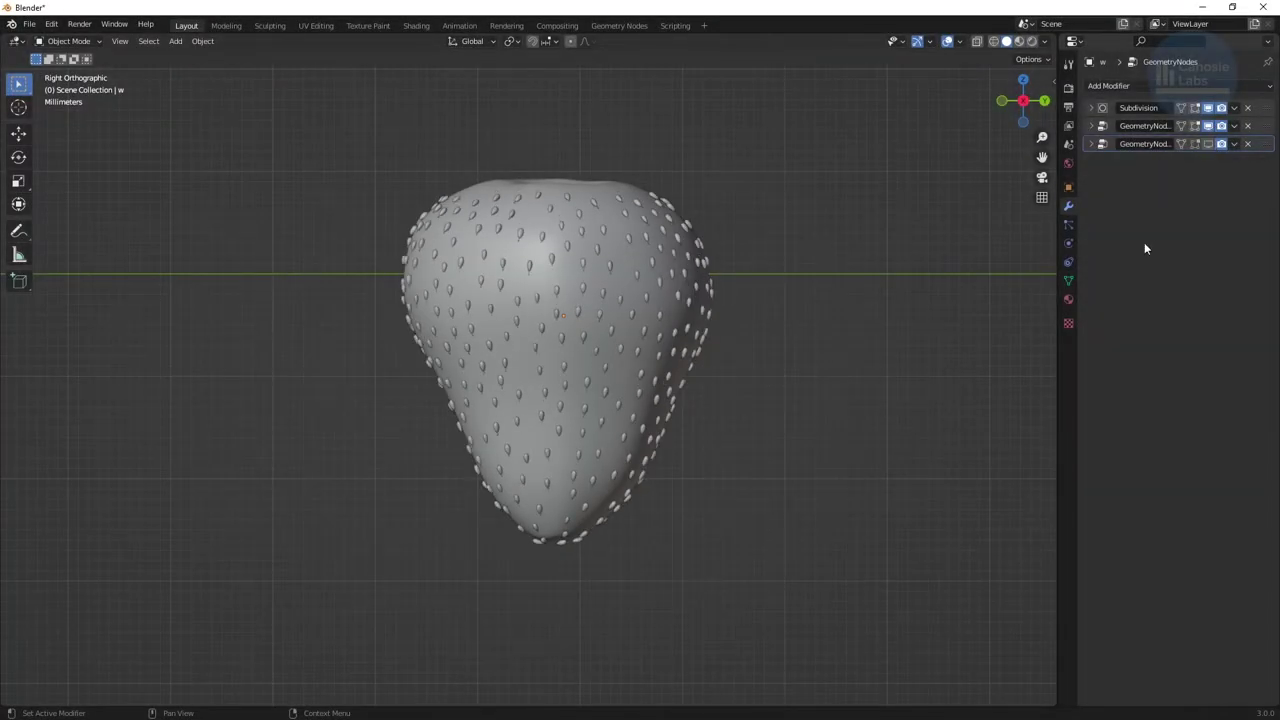
{"action": "left_click", "coordinate": [1208, 126]}
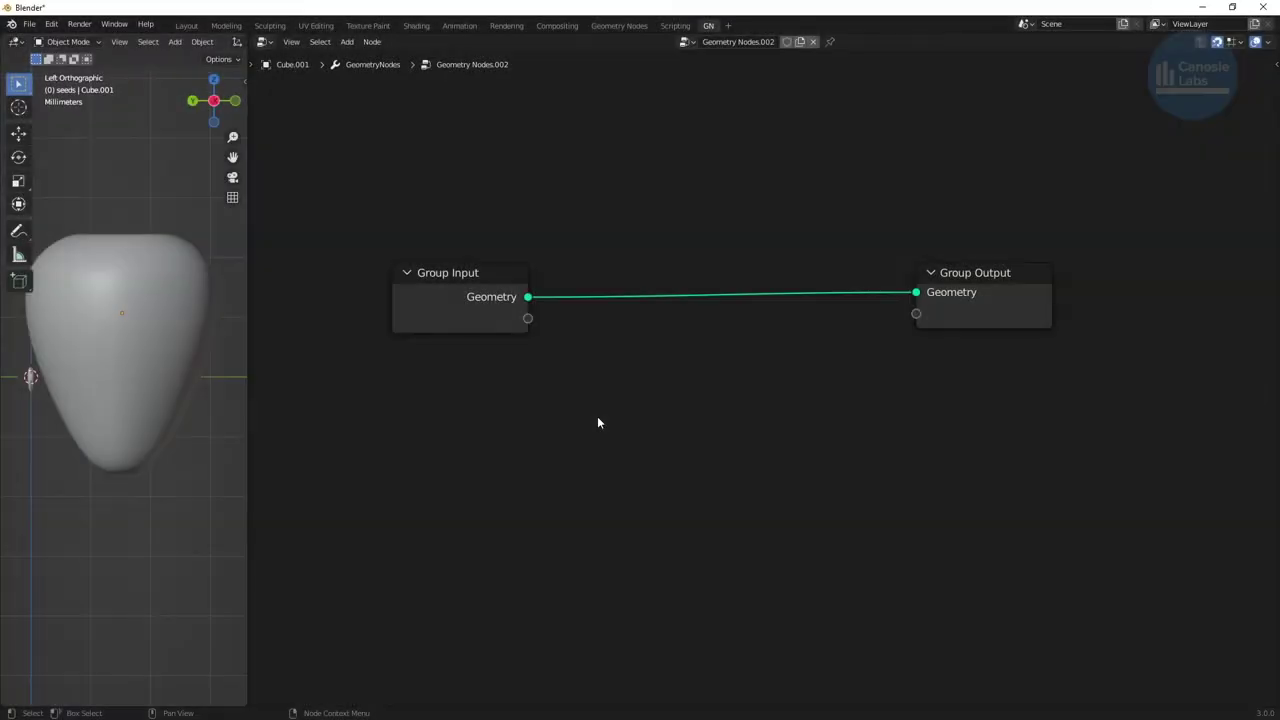
Add a Distribute Points on Faces node and feed the Group Input geometry into its Mesh input.
{"action": "key", "text": "shift+a"}
{"action": "type", "text": "dist"}
{"action": "key", "text": "Return"}
{"action": "left_click_drag", "start_coordinate": [528, 297], "coordinate": [606, 511]}
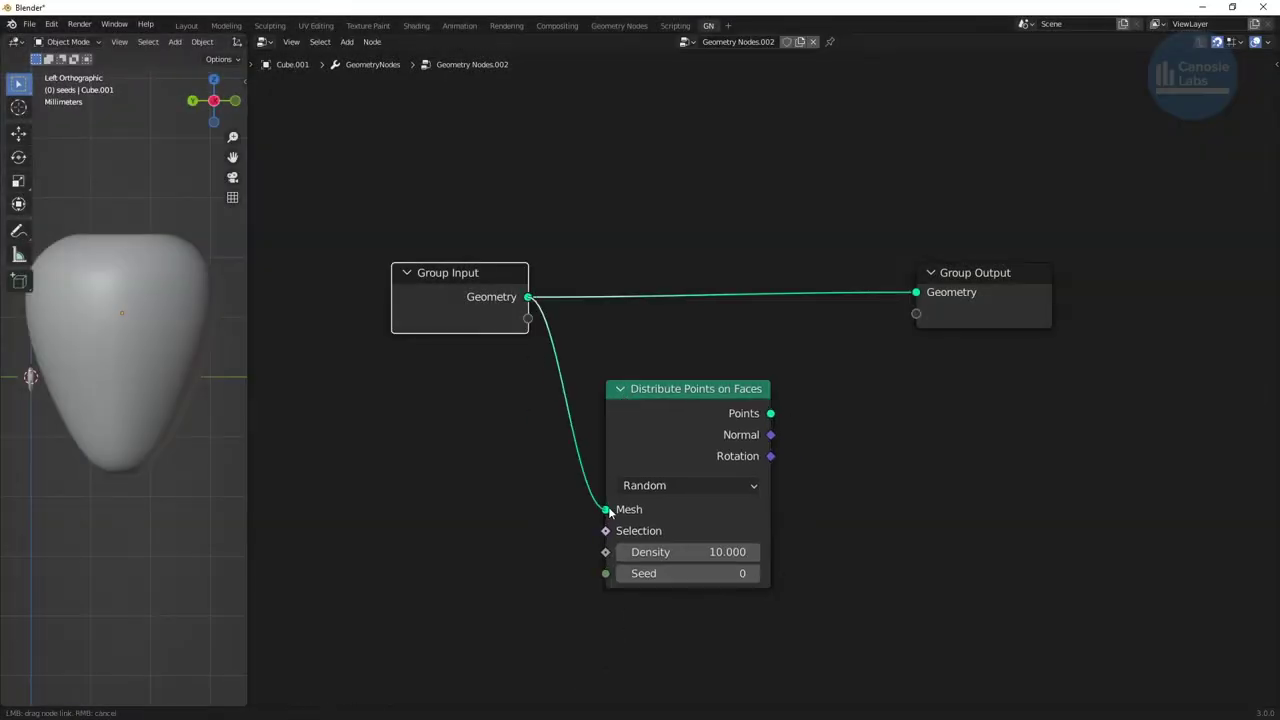
Set the point distribution to Poisson Disk with a minimum distance of 0.0022 m and a maximum density of 2000000.
{"action": "left_click", "coordinate": [650, 485]}
{"action": "left_click", "coordinate": [650, 528]}
{"action": "left_click", "coordinate": [684, 548]}
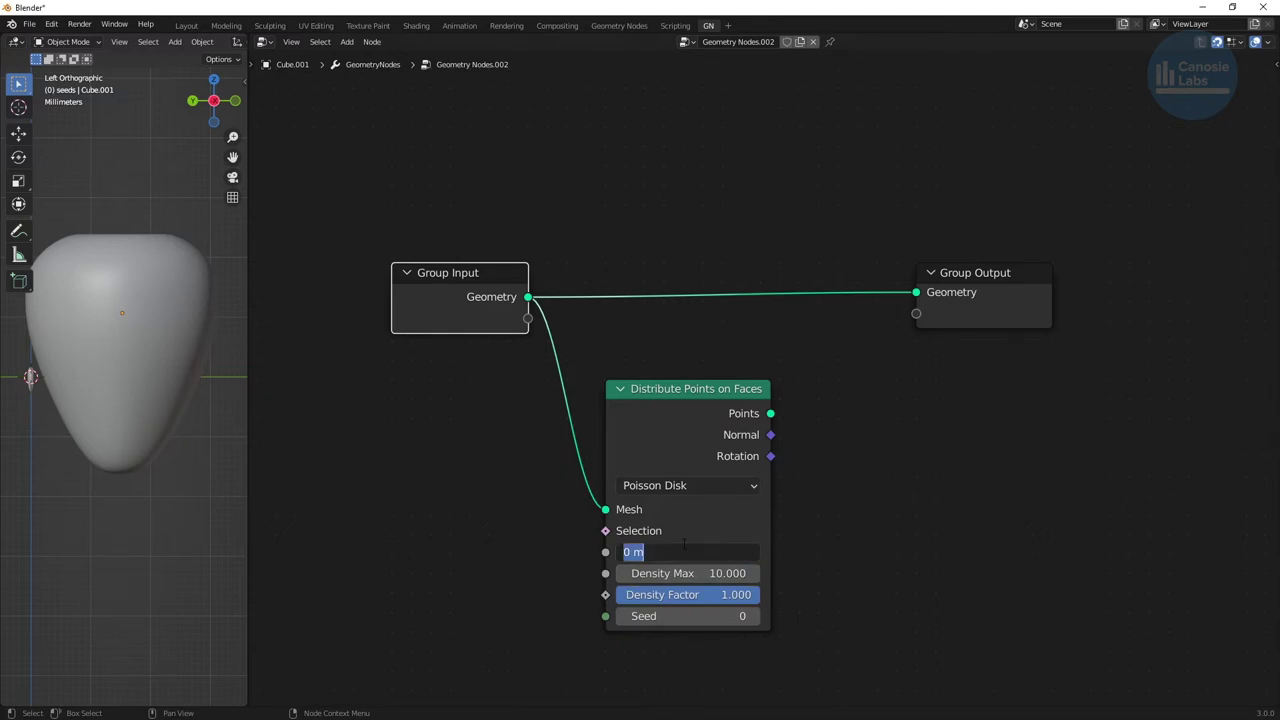
{"action": "type", "text": "0.0022"}
{"action": "key", "text": "Tab"}
{"action": "type", "text": "2000000"}
{"action": "key", "text": "Return"}
Add an Instance on Points node and link the distributed points to its Points input.
{"action": "middle_click_drag", "start_coordinate": [837, 561], "coordinate": [647, 525]}
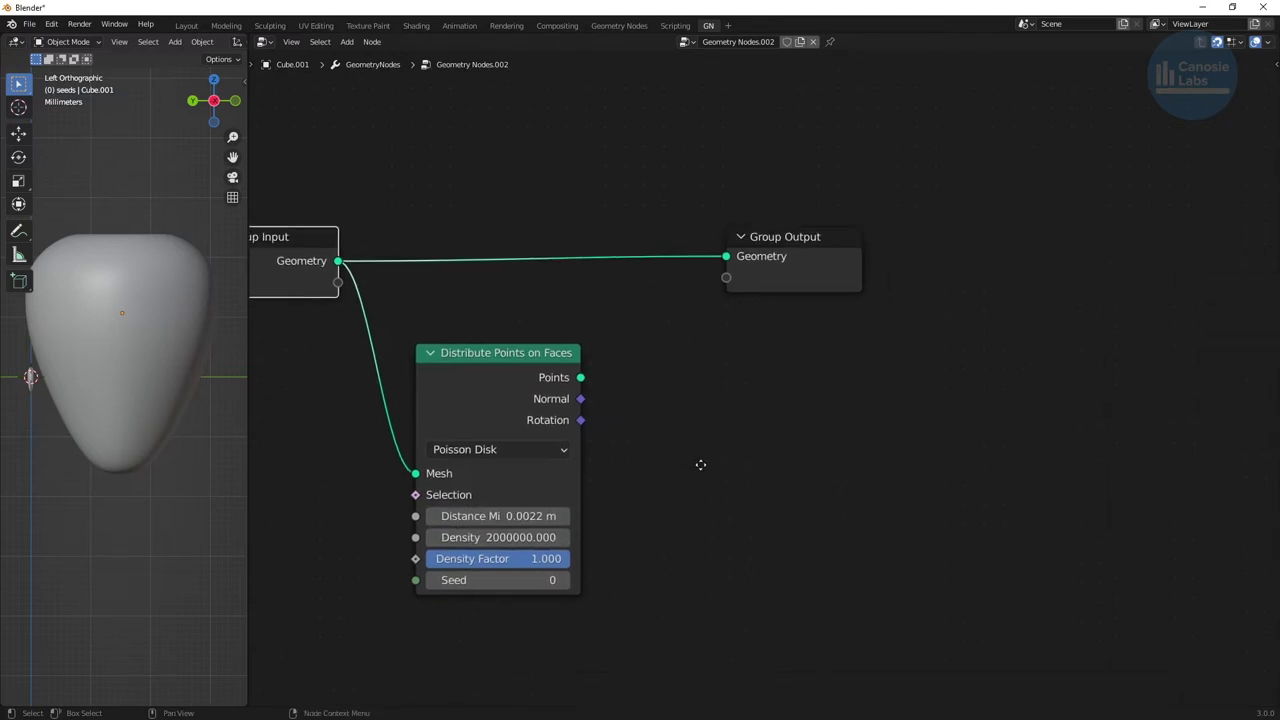
{"action": "key", "text": "shift+a"}
{"action": "type", "text": "instan"}
{"action": "key", "text": "Return"}
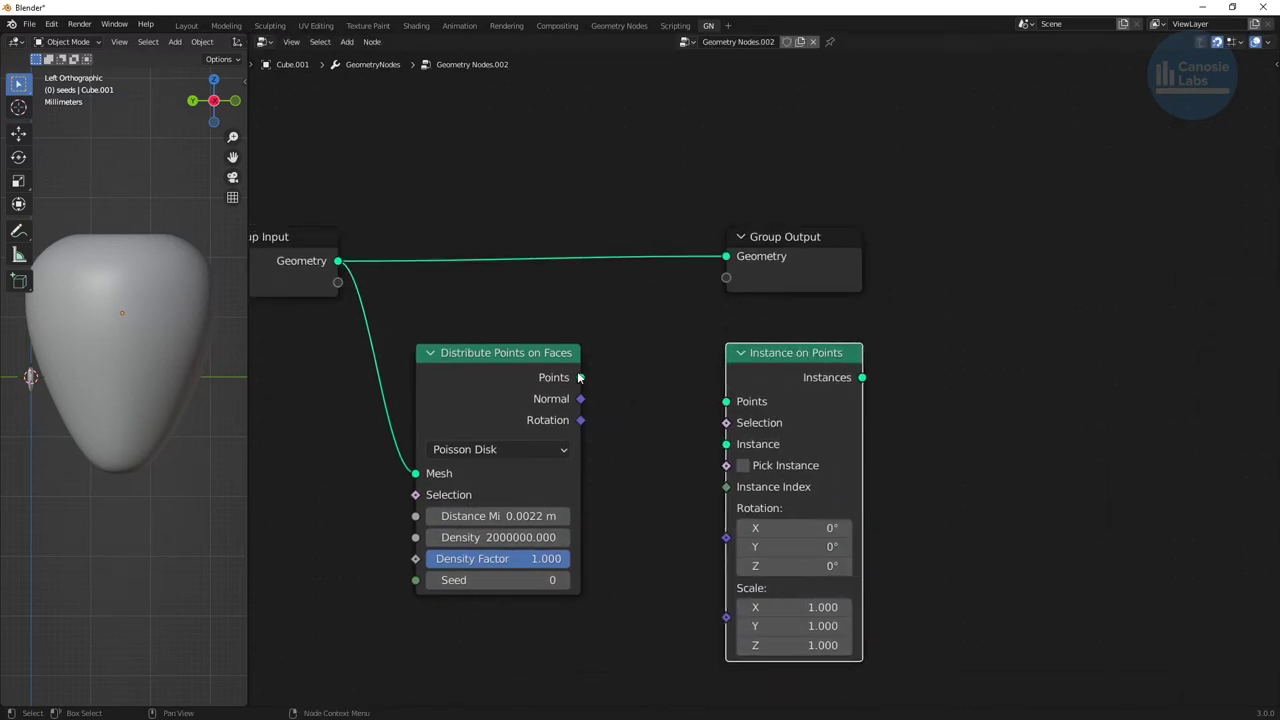
{"action": "left_click", "coordinate": [1136, 252]}
{"action": "middle_click_drag", "start_coordinate": [645, 589], "coordinate": [635, 454]}
Add a Collection Info node for seed template with Separate and Reset Children, and link it to Instance with Pick Instance enabled.
{"action": "key", "text": "shift+a"}
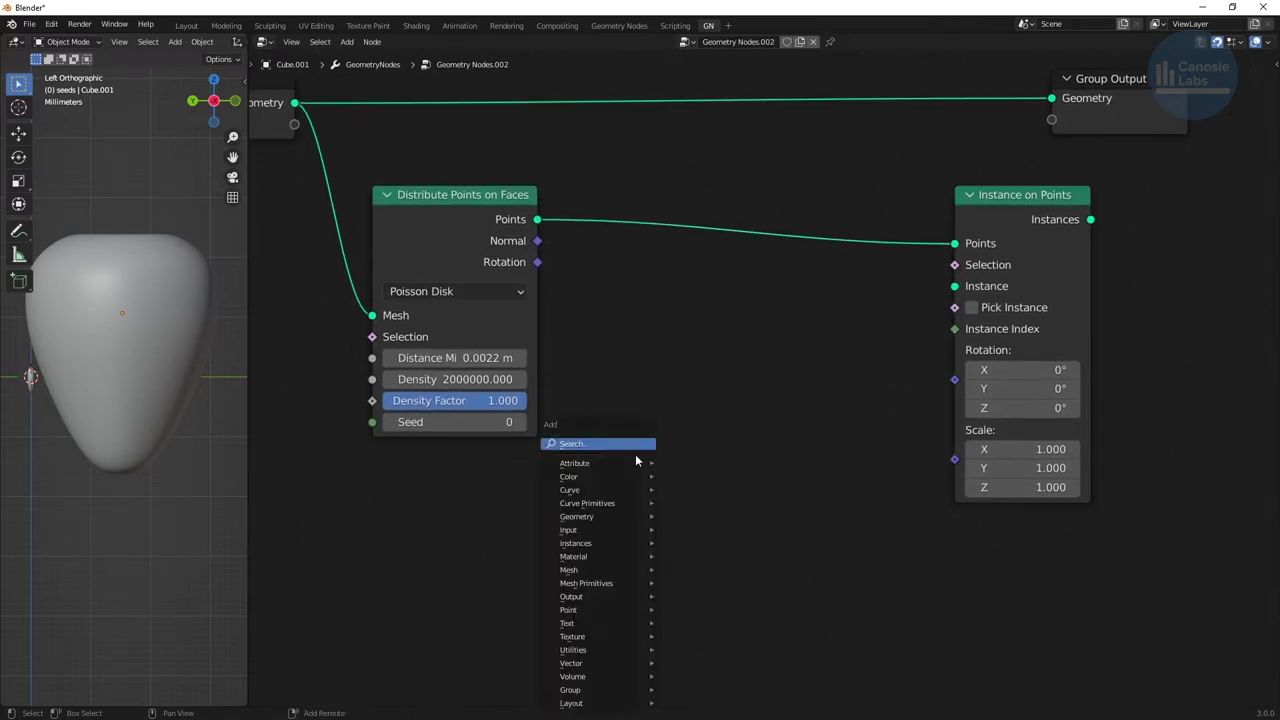
{"action": "type", "text": "colle"}
{"action": "key", "text": "Return"}
{"action": "left_click", "coordinate": [644, 458]}
{"action": "left_click", "coordinate": [726, 543]}
{"action": "left_click", "coordinate": [709, 338]}
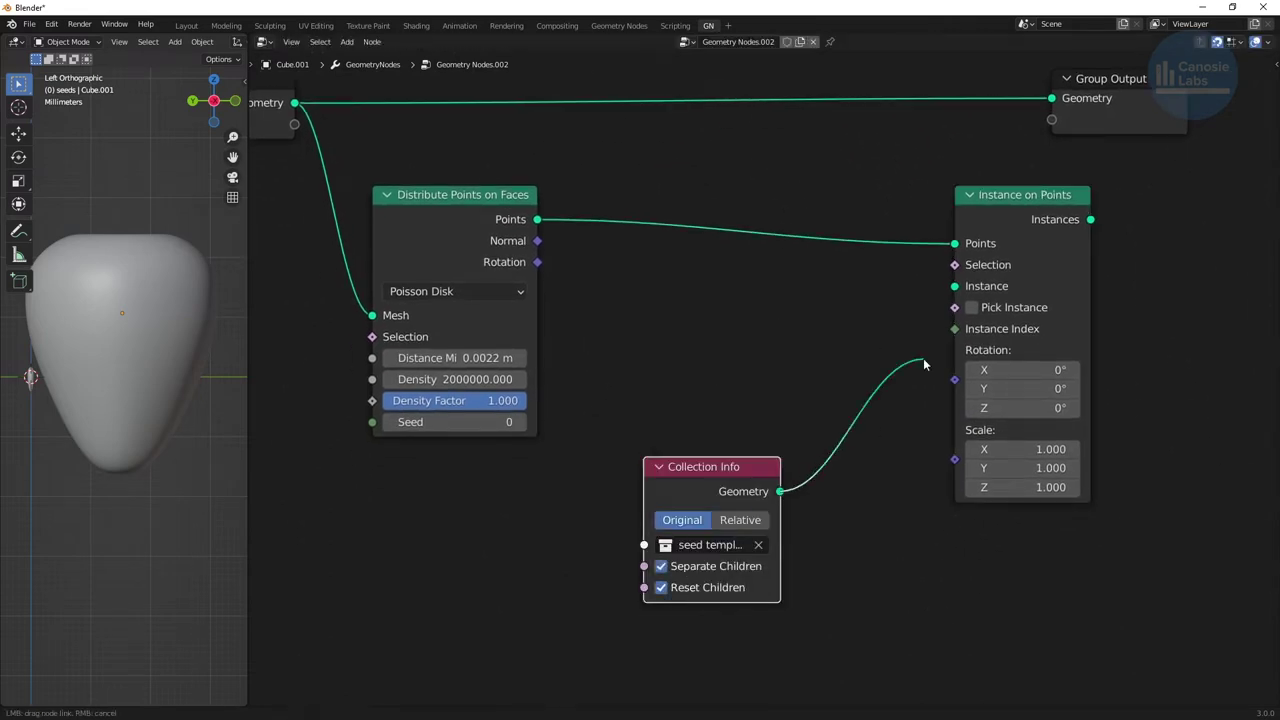
{"action": "left_click_drag", "start_coordinate": [924, 363], "coordinate": [955, 286]}
{"action": "left_click", "coordinate": [971, 307]}
Insert a Join Geometry node before the Group Output and link the seed instances into it alongside the strawberry geometry.
{"action": "middle_click_drag", "start_coordinate": [1131, 105], "coordinate": [680, 217]}
{"action": "left_click_drag", "start_coordinate": [680, 217], "coordinate": [1010, 217]}
{"action": "left_click", "coordinate": [788, 268]}
{"action": "key", "text": "shift+a"}
{"action": "left_click", "coordinate": [790, 270]}
{"action": "type", "text": "join"}
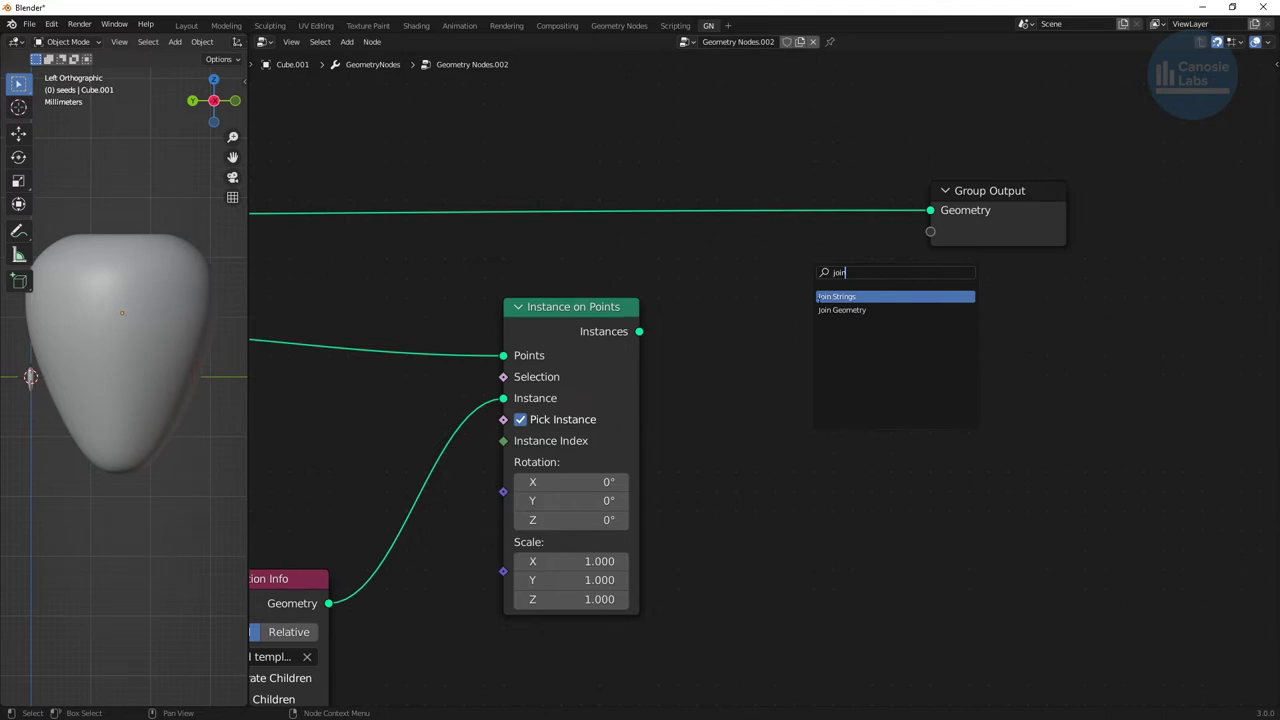
{"action": "left_click", "coordinate": [840, 309]}
{"action": "left_click", "coordinate": [762, 240]}
{"action": "left_click_drag", "start_coordinate": [639, 331], "coordinate": [717, 261]}
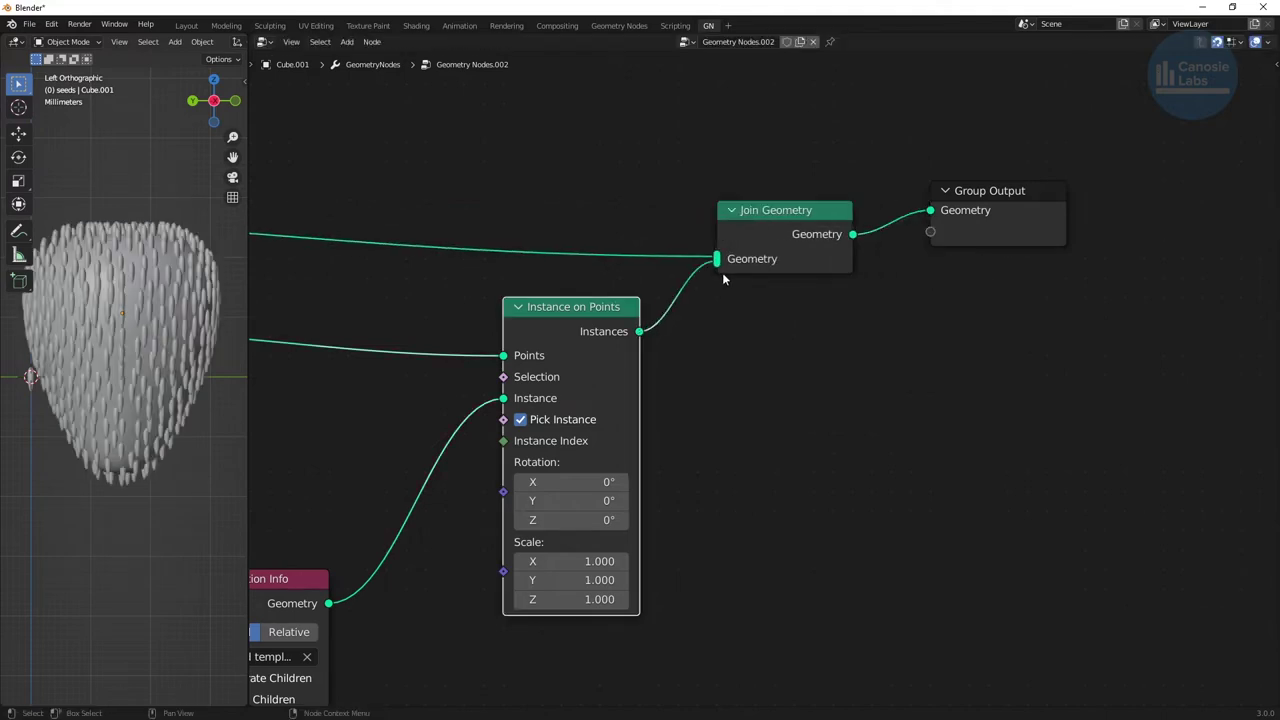
Expose the Collection Info node's collection as a Group Input parameter.
{"action": "middle_click_drag", "start_coordinate": [449, 488], "coordinate": [840, 434]}
{"action": "scroll", "coordinate": [570, 328], "scroll_direction": "down", "scroll_amount": 3}
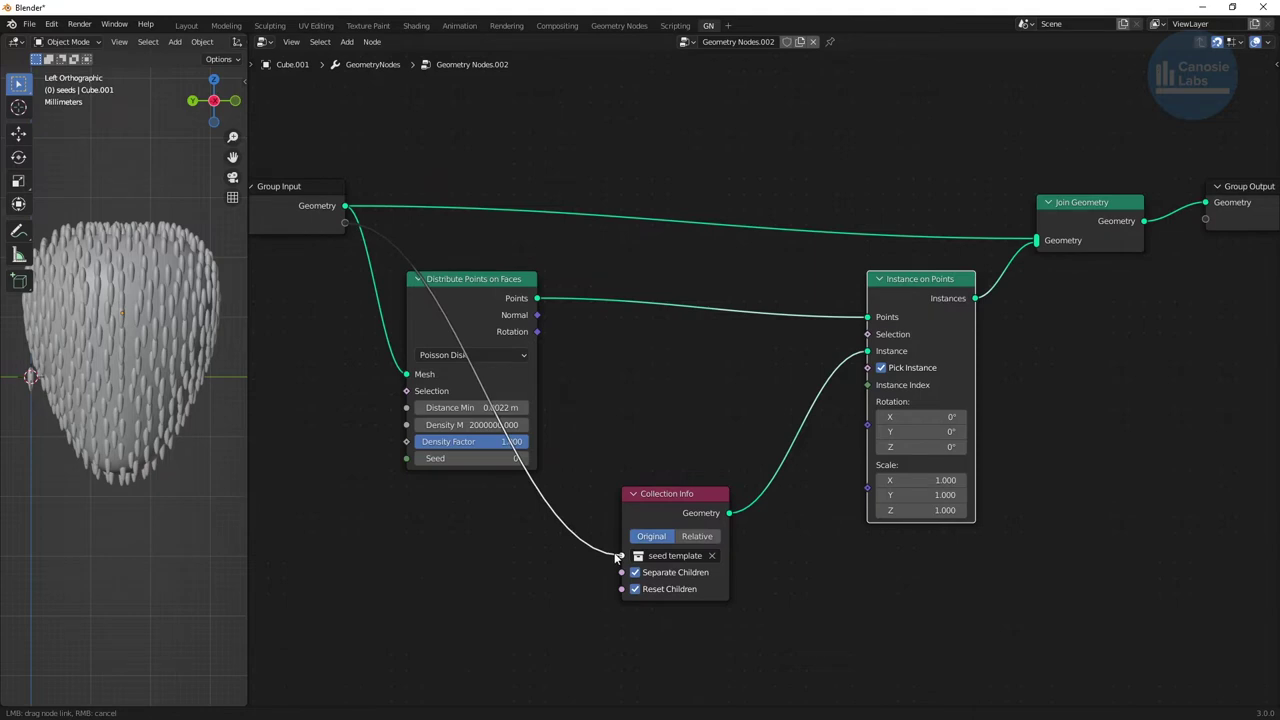
{"action": "left_click_drag", "start_coordinate": [616, 557], "coordinate": [620, 556]}
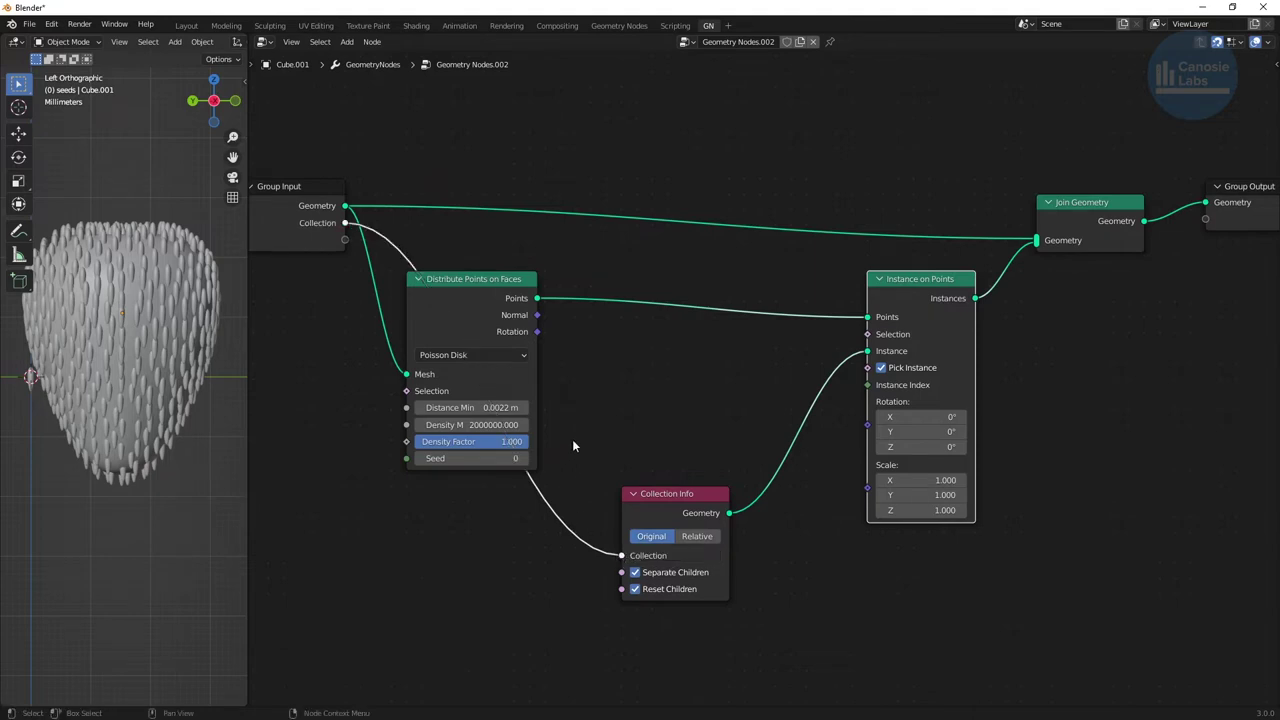
Make room in the node tree and add a Rotate Euler node between Distribute Points on Faces and Instance on Points.
{"action": "left_click_drag", "start_coordinate": [812, 134], "coordinate": [1230, 390]}
{"action": "left_click_drag", "start_coordinate": [940, 279], "coordinate": [1140, 263]}
{"action": "left_click", "coordinate": [794, 323]}
{"action": "key", "text": "shift+a"}
{"action": "left_click", "coordinate": [788, 326]}
{"action": "type", "text": "r"}
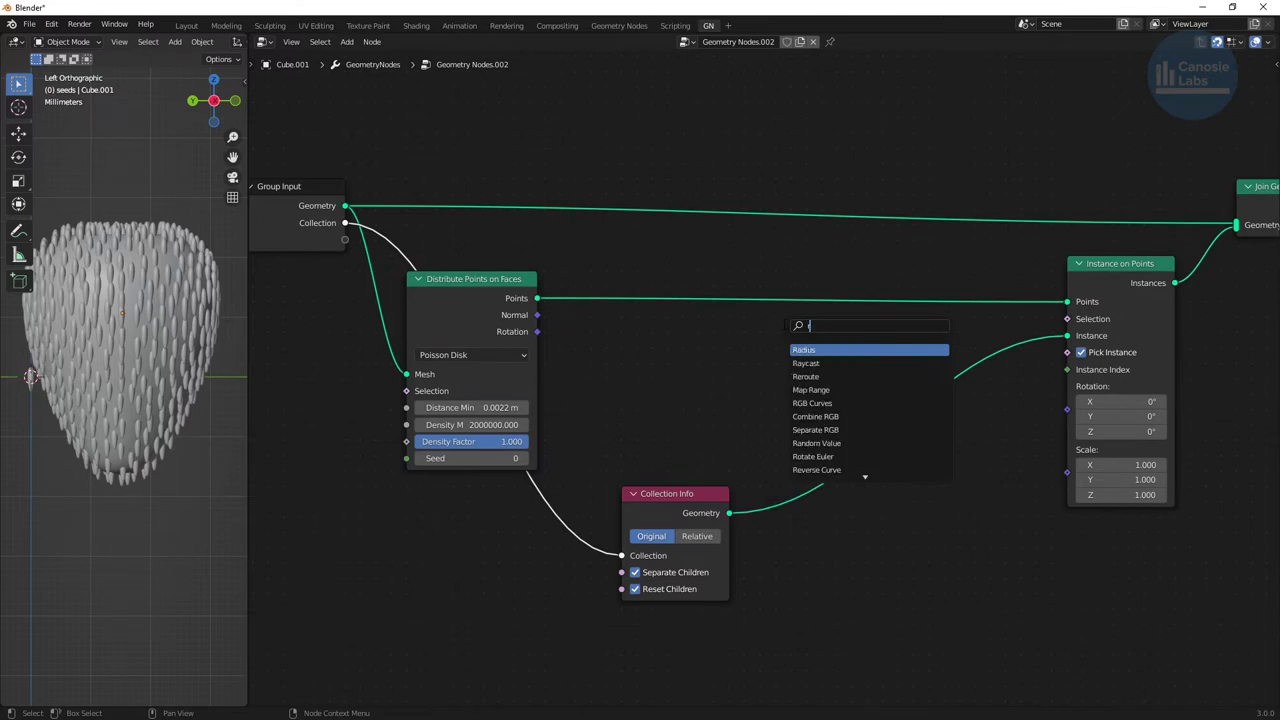
{"action": "type", "text": "otate e"}
{"action": "key", "text": "Return"}
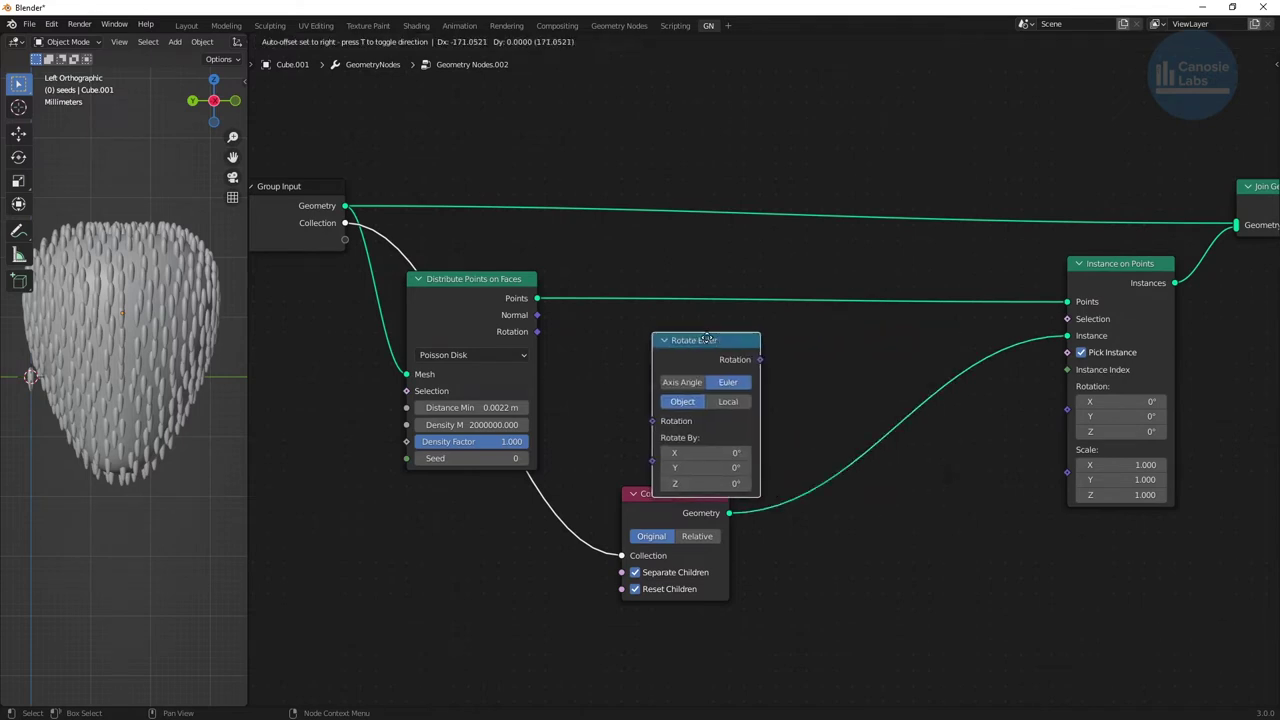
{"action": "left_click", "coordinate": [700, 507]}
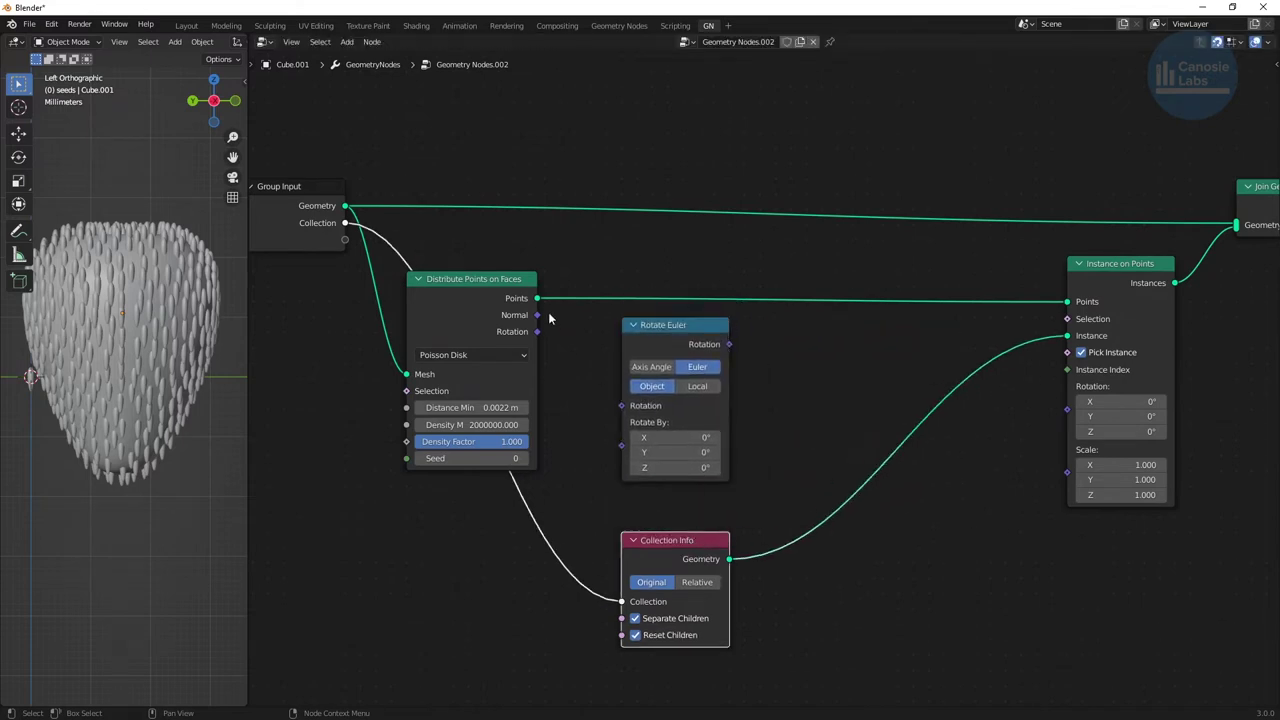
Link the point rotation through Rotate Euler, set to Local with X at -90°, into the instances' Rotation, and adjust the modifier's Seed level.
{"action": "left_click_drag", "start_coordinate": [538, 330], "coordinate": [600, 365]}
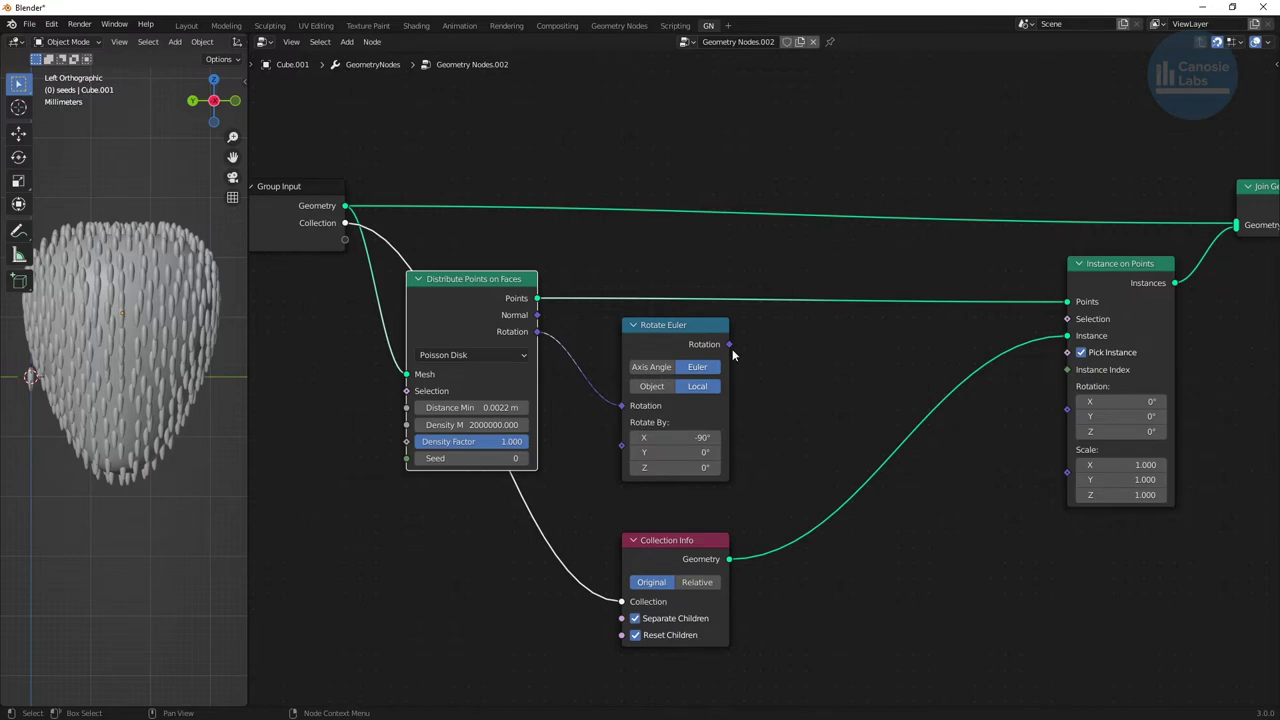
{"action": "left_click_drag", "start_coordinate": [1075, 416], "coordinate": [1070, 412]}
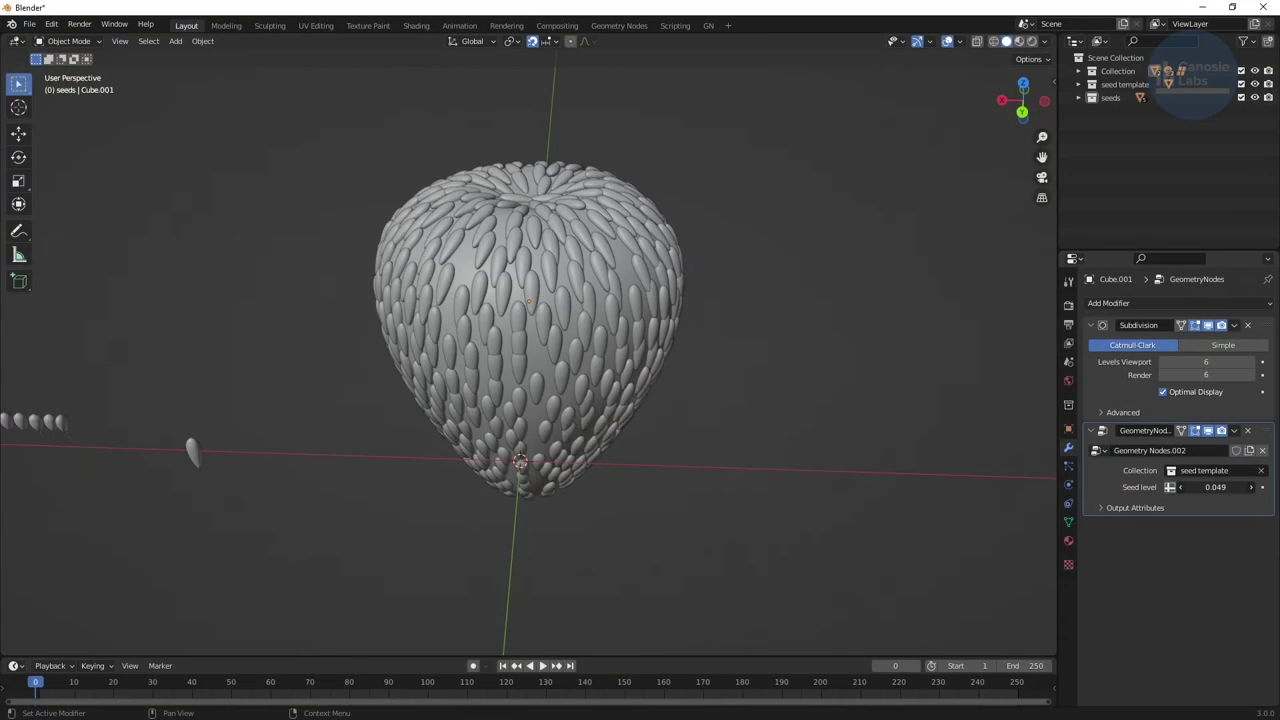
{"action": "mouse_move", "coordinate": [1215, 487]}
{"action": "left_mouse_down"}
{"action": "mouse_move", "coordinate": [1180, 487]}
{"action": "mouse_move", "coordinate": [1245, 487]}
{"action": "mouse_move", "coordinate": [1205, 487]}
{"action": "left_mouse_up"}
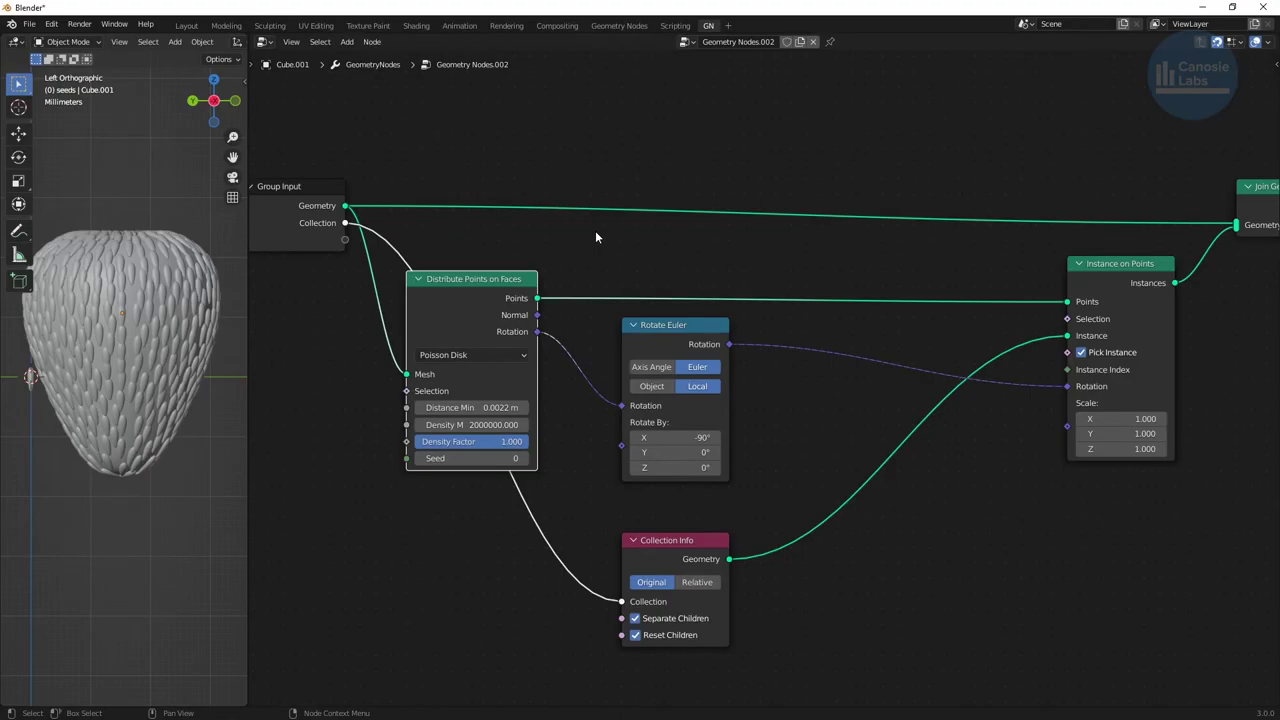
Add a Bounding Box node in empty space above the node tree and feed it the Group Input geometry.
{"action": "middle_click_drag", "start_coordinate": [595, 230], "coordinate": [603, 520]}
{"action": "scroll", "coordinate": [509, 488], "scroll_direction": "up", "scroll_amount": 2}
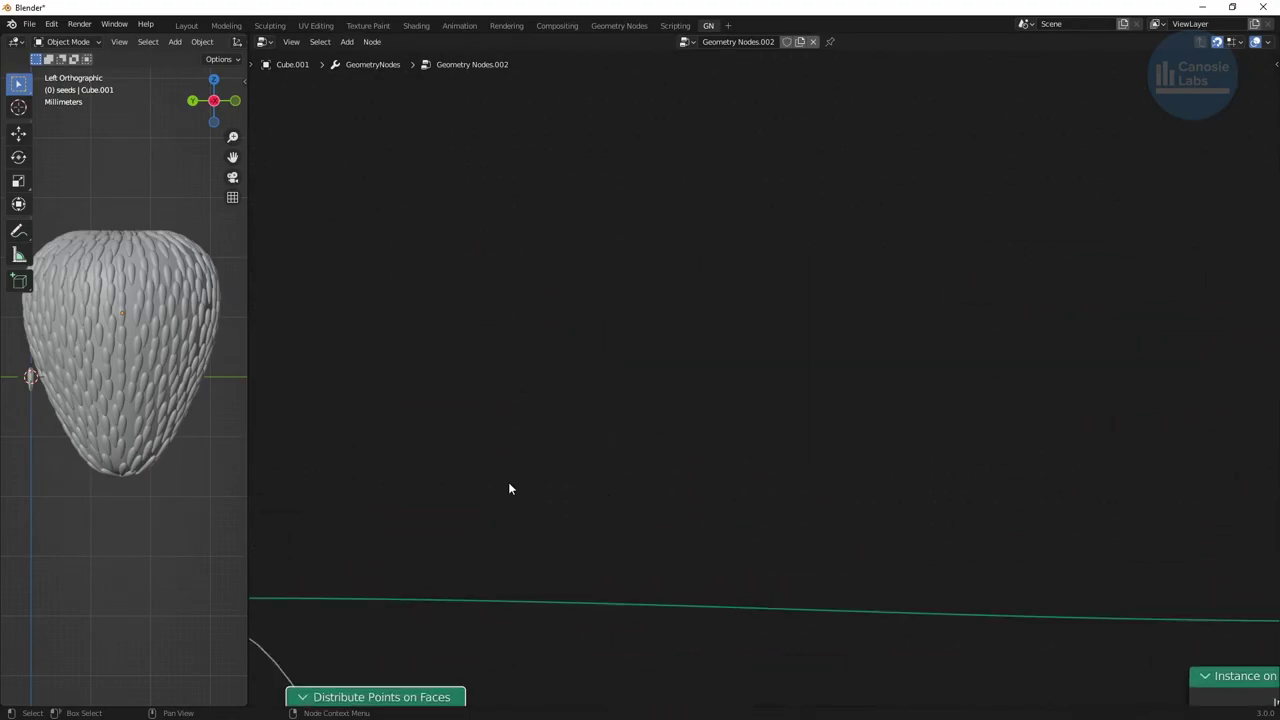
{"action": "middle_click_drag", "start_coordinate": [509, 488], "coordinate": [634, 463]}
{"action": "key", "text": "shift+a"}
{"action": "left_click", "coordinate": [537, 389]}
{"action": "type", "text": "bour"}
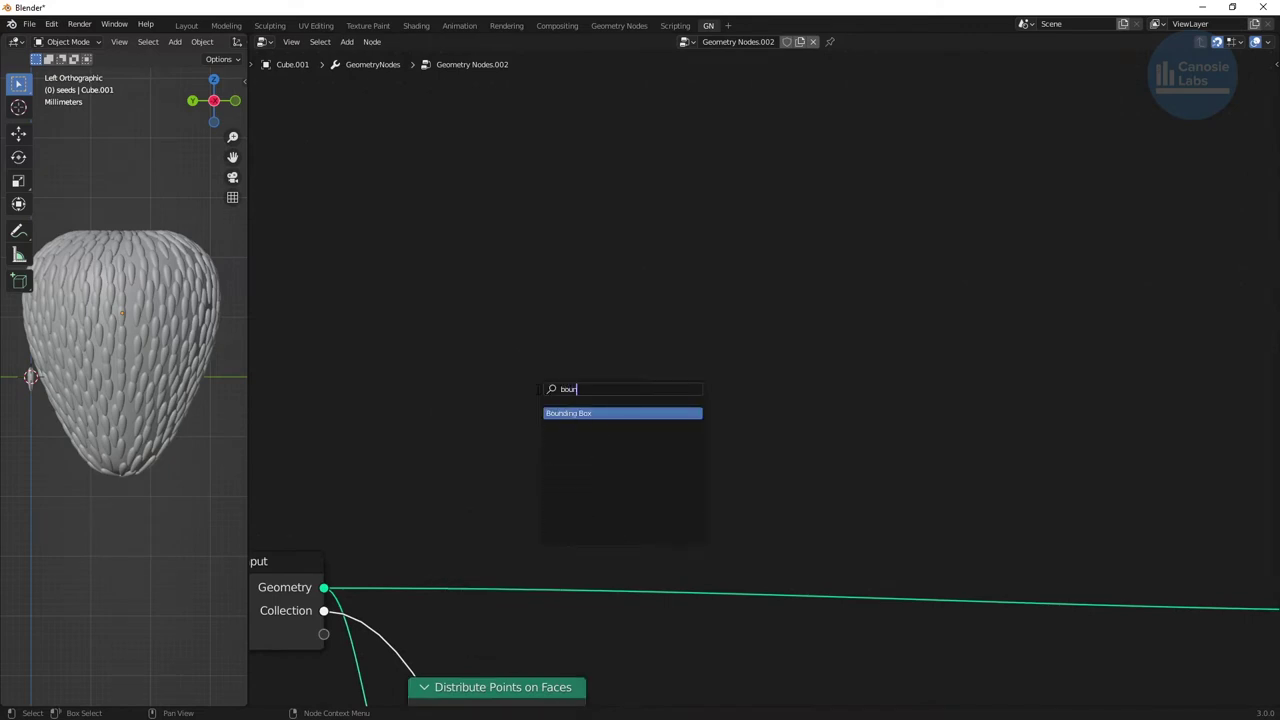
{"action": "key", "text": "Return"}
{"action": "left_click", "coordinate": [515, 371]}
{"action": "left_click", "coordinate": [699, 364]}
Add a Separate XYZ node beside the Bounding Box and link the Bounding Box Min output into its Vector.
{"action": "key", "text": "shift+a"}
{"action": "left_click", "coordinate": [696, 346]}
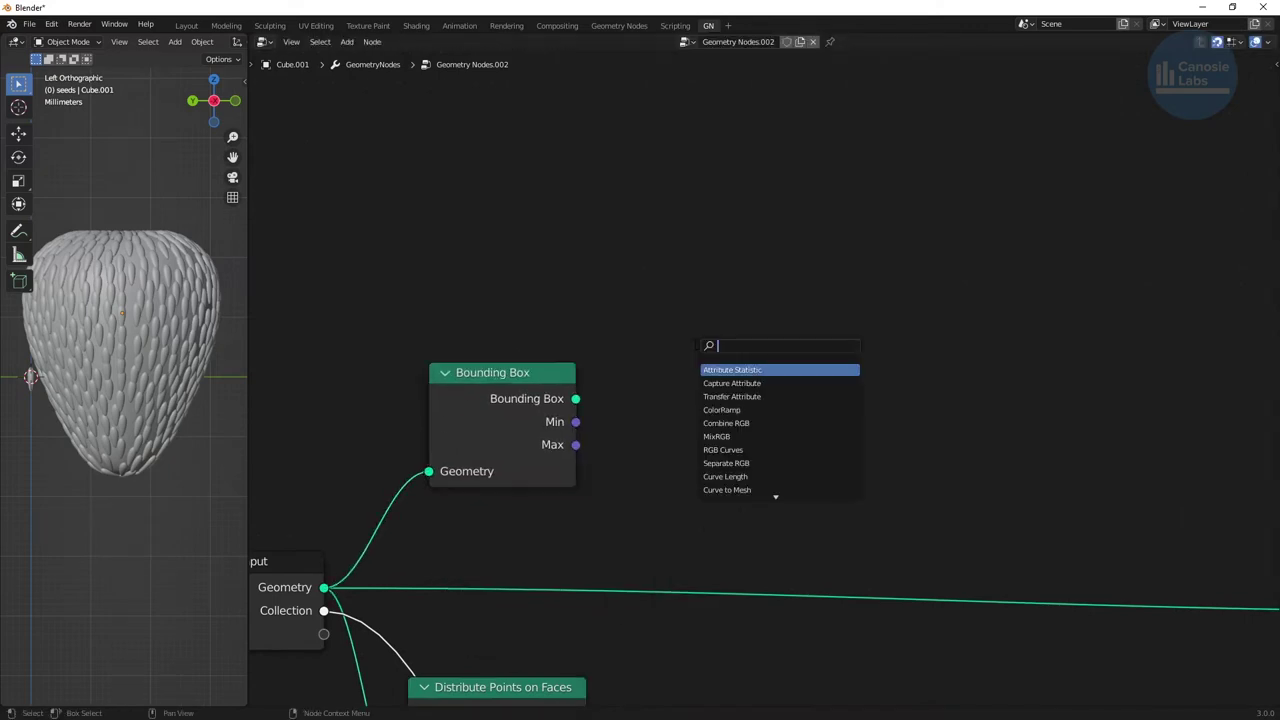
{"action": "type", "text": "separate"}
{"action": "left_click", "coordinate": [734, 383]}
{"action": "left_click", "coordinate": [718, 377]}
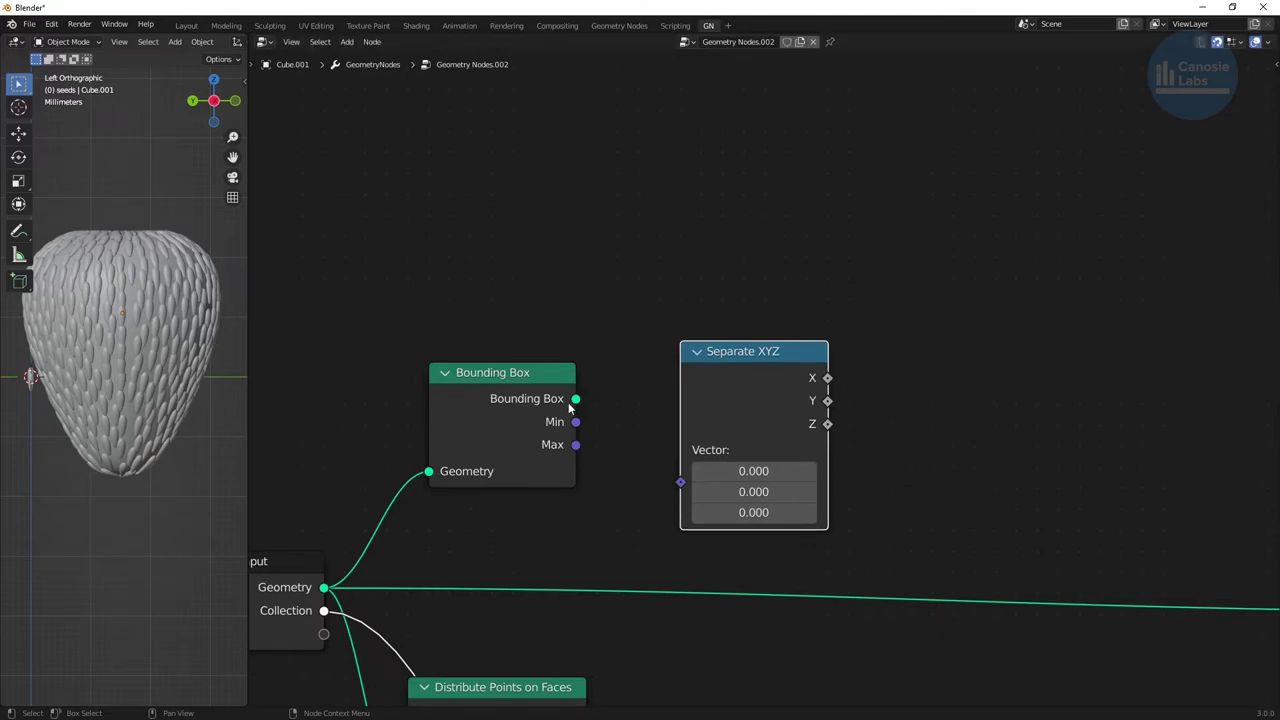
{"action": "left_click_drag", "start_coordinate": [575, 421], "coordinate": [681, 482]}
Add a Math node set to Add and link the Separate XYZ Z output into its first Value.
{"action": "left_click", "coordinate": [906, 393]}
{"action": "key", "text": "shift+a"}
{"action": "left_click", "coordinate": [908, 393]}
{"action": "type", "text": "math"}
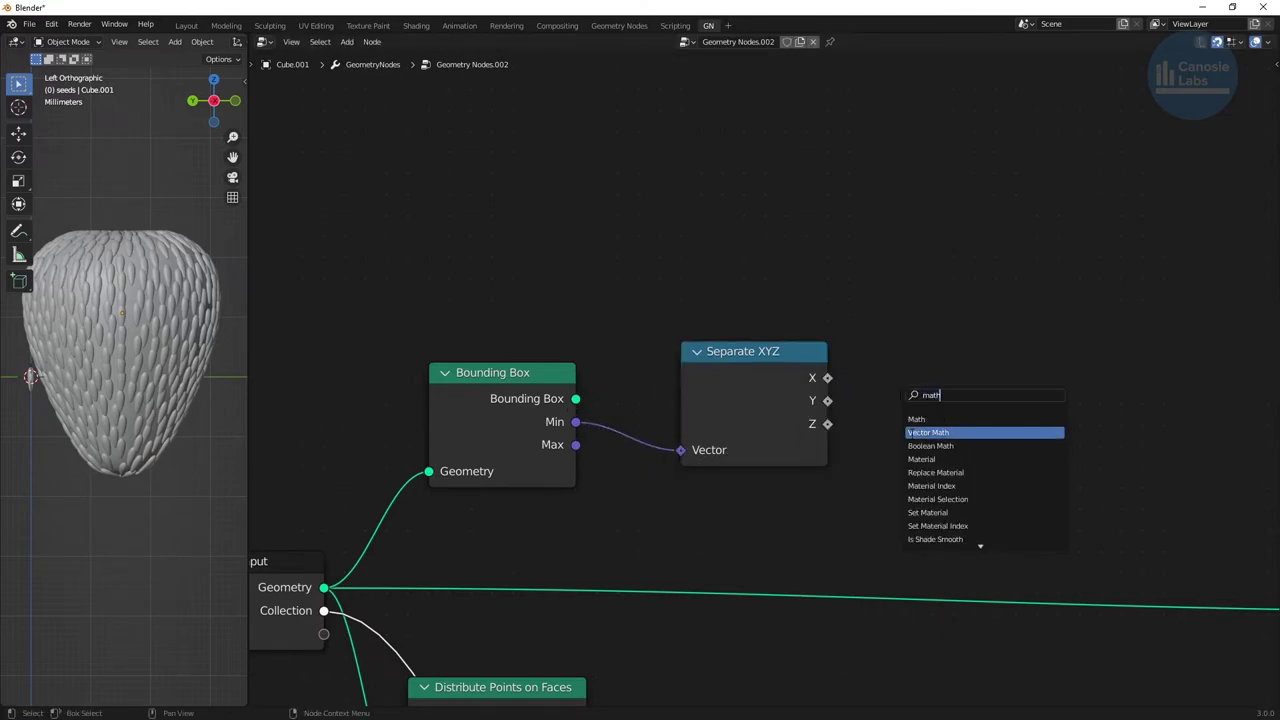
{"action": "left_click", "coordinate": [909, 423]}
{"action": "left_click", "coordinate": [912, 373]}
{"action": "left_click_drag", "start_coordinate": [827, 424], "coordinate": [911, 461]}
Expose the Add node's second Value as a Group Input parameter and name it "Seed level".
{"action": "left_click_drag", "start_coordinate": [323, 634], "coordinate": [911, 484]}
{"action": "key", "text": "n"}
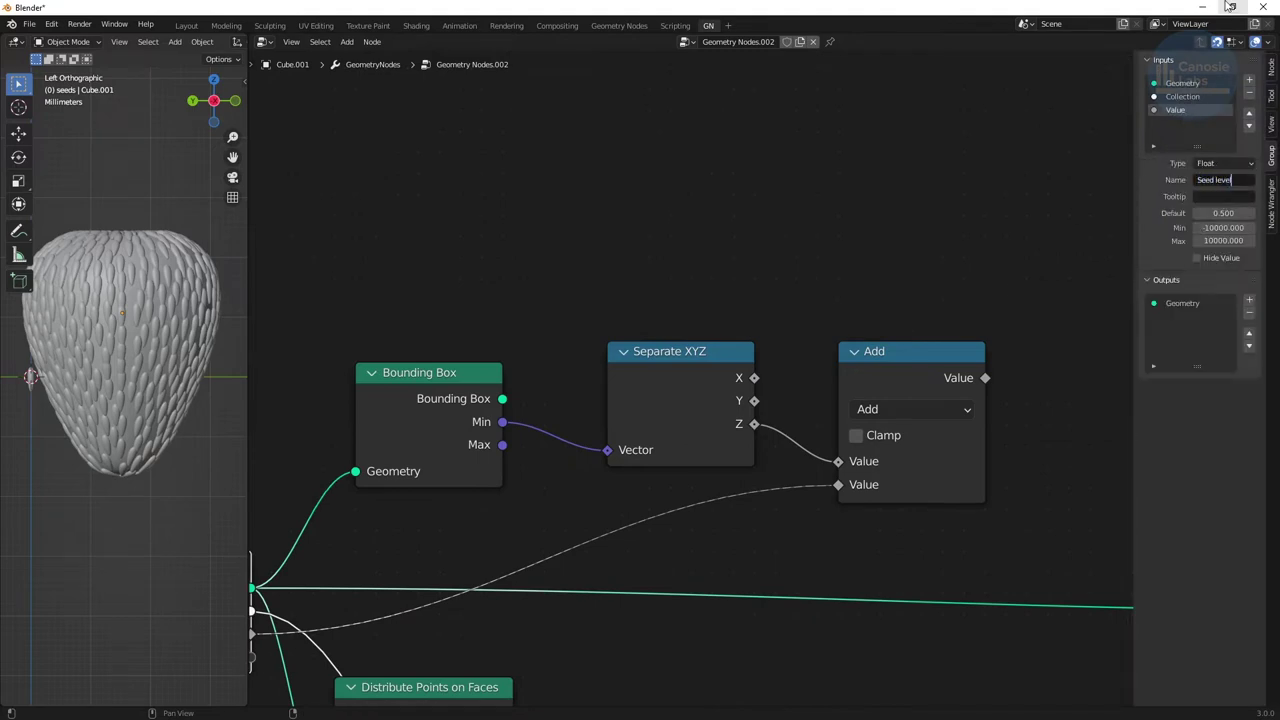
{"action": "key", "text": "Return"}
{"action": "key", "text": "n"}
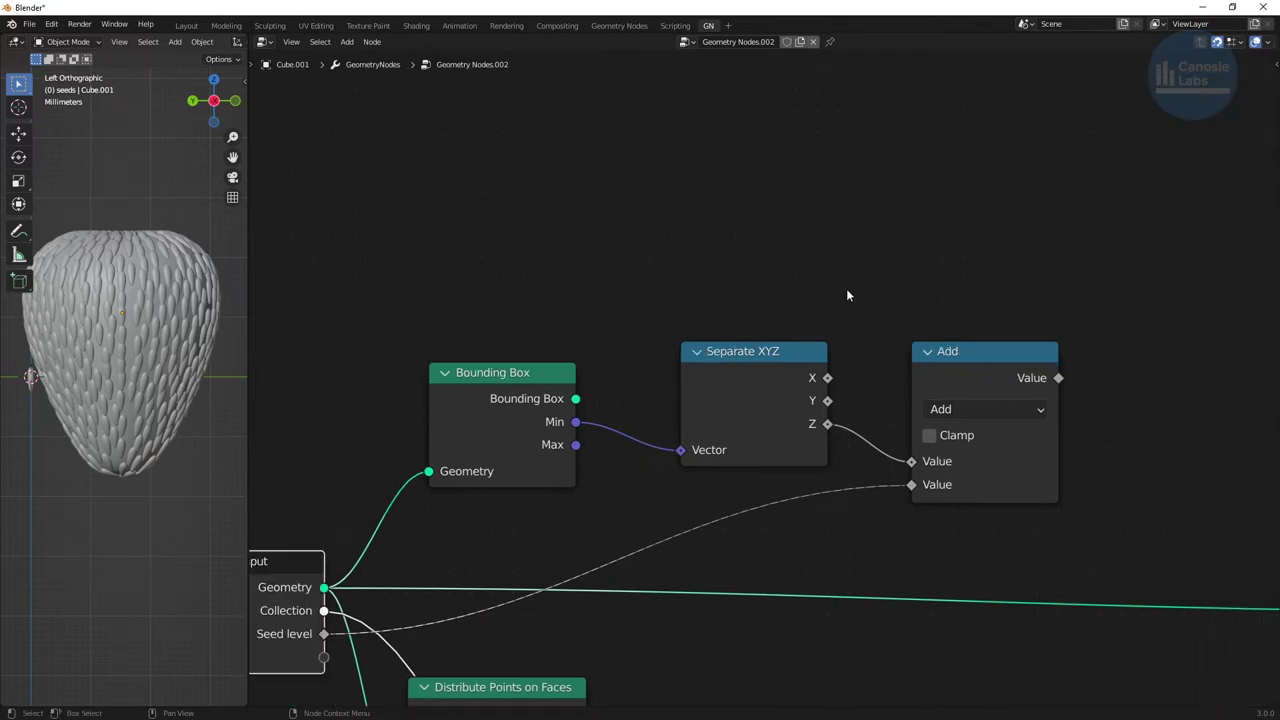
Add a Geometry Proximity node above the Bounding Box, set it to Points, and link the distributed points into its Target.
{"action": "key", "text": "shift+a"}
{"action": "type", "text": "ge"}
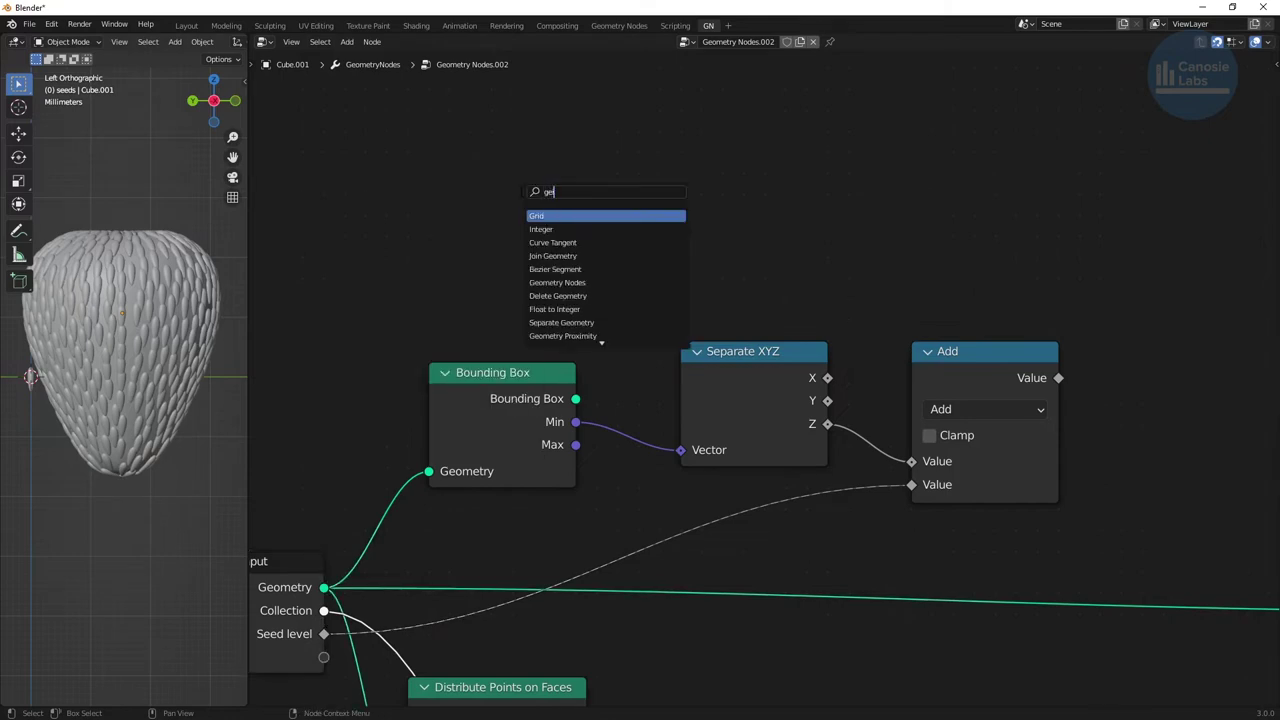
{"action": "left_click", "coordinate": [576, 336]}
{"action": "left_click", "coordinate": [483, 243]}
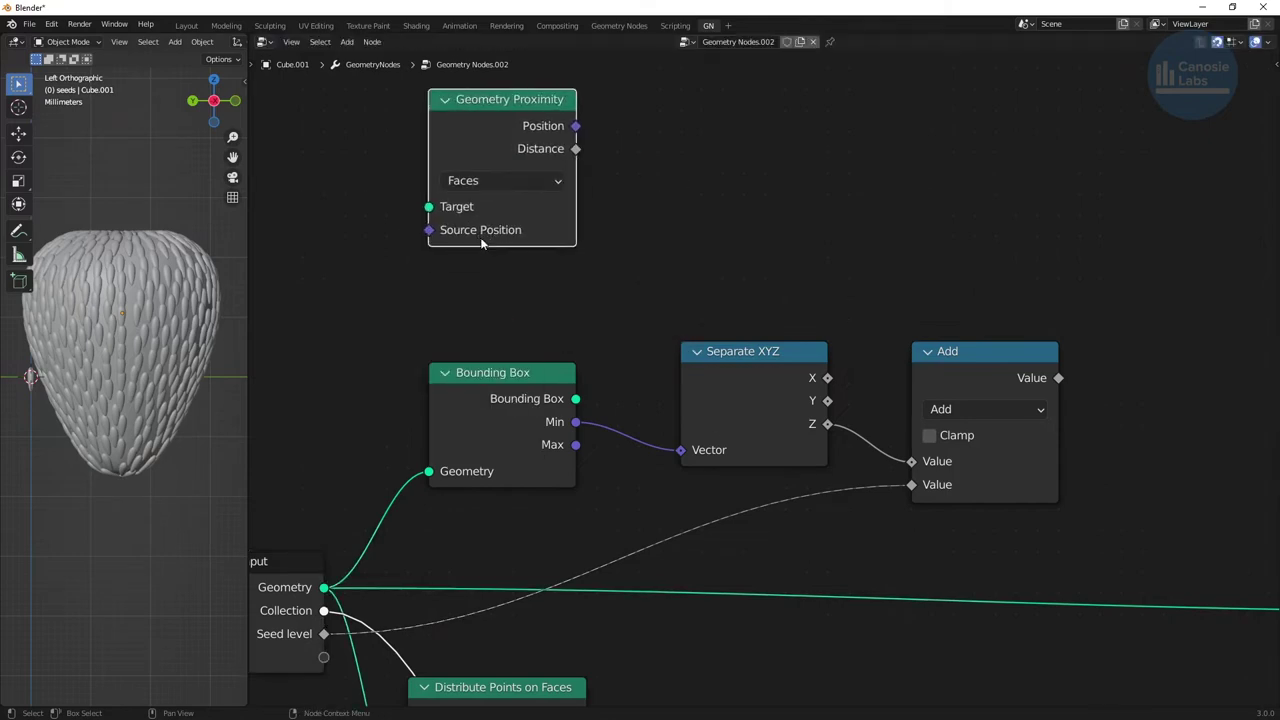
{"action": "left_click", "coordinate": [521, 186]}
{"action": "left_click", "coordinate": [466, 204]}
{"action": "scroll", "coordinate": [466, 204], "scroll_direction": "down", "scroll_amount": 1}
{"action": "left_click_drag", "start_coordinate": [622, 643], "coordinate": [498, 244]}
{"action": "scroll", "coordinate": [766, 376], "scroll_direction": "up", "scroll_amount": 1}
{"action": "left_click_drag", "start_coordinate": [494, 123], "coordinate": [700, 129]}
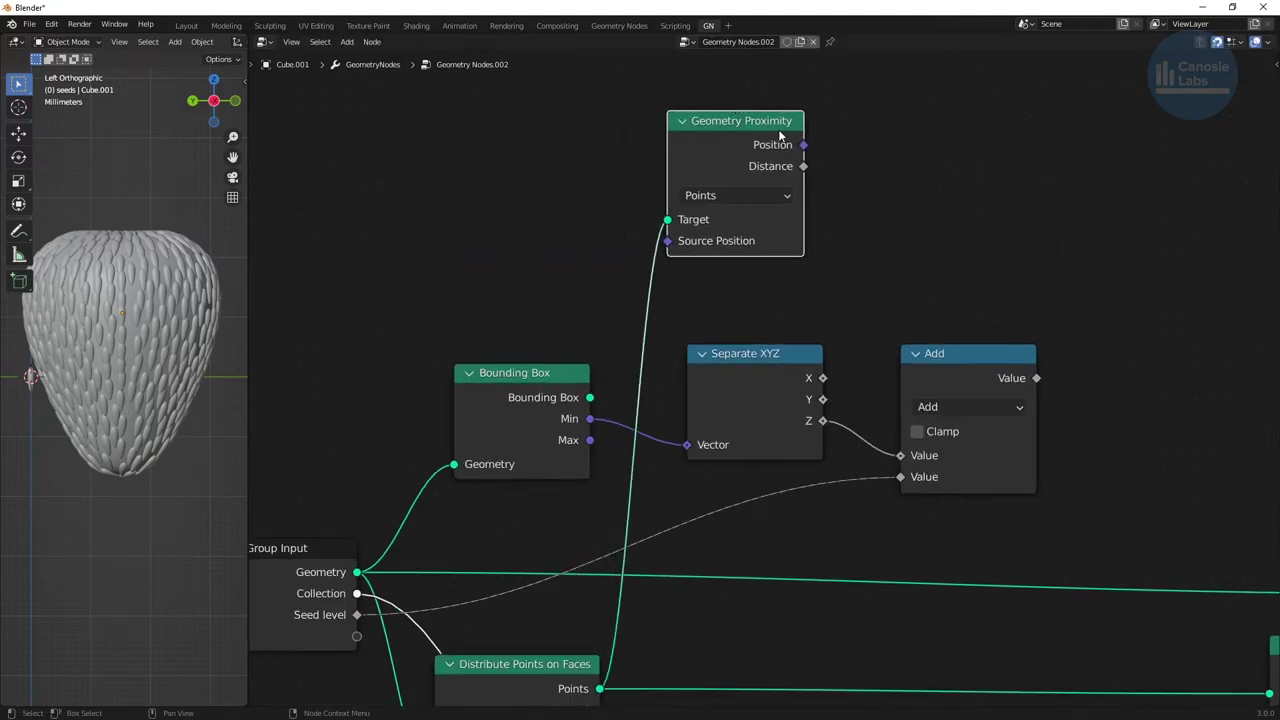
Add a second Separate XYZ node and link the Geometry Proximity Position into its Vector.
{"action": "key", "text": "shift+a"}
{"action": "type", "text": "separate"}
{"action": "left_click", "coordinate": [945, 168]}
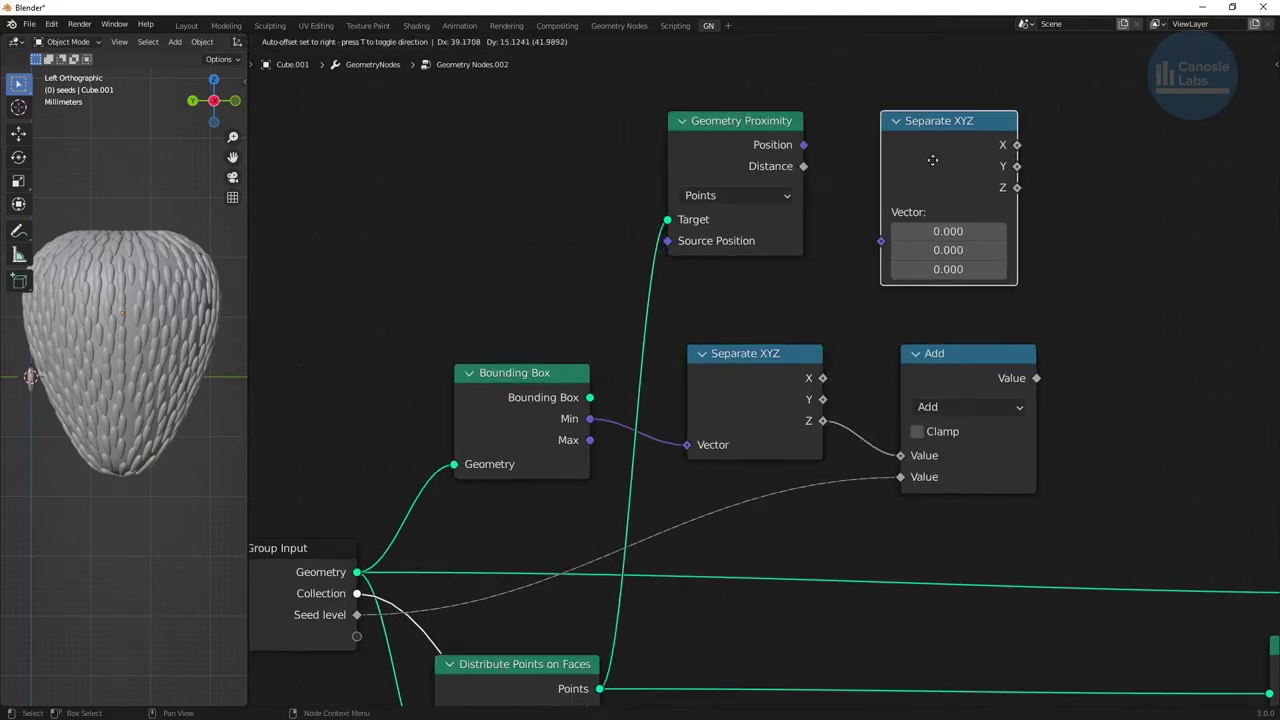
{"action": "left_click", "coordinate": [947, 156]}
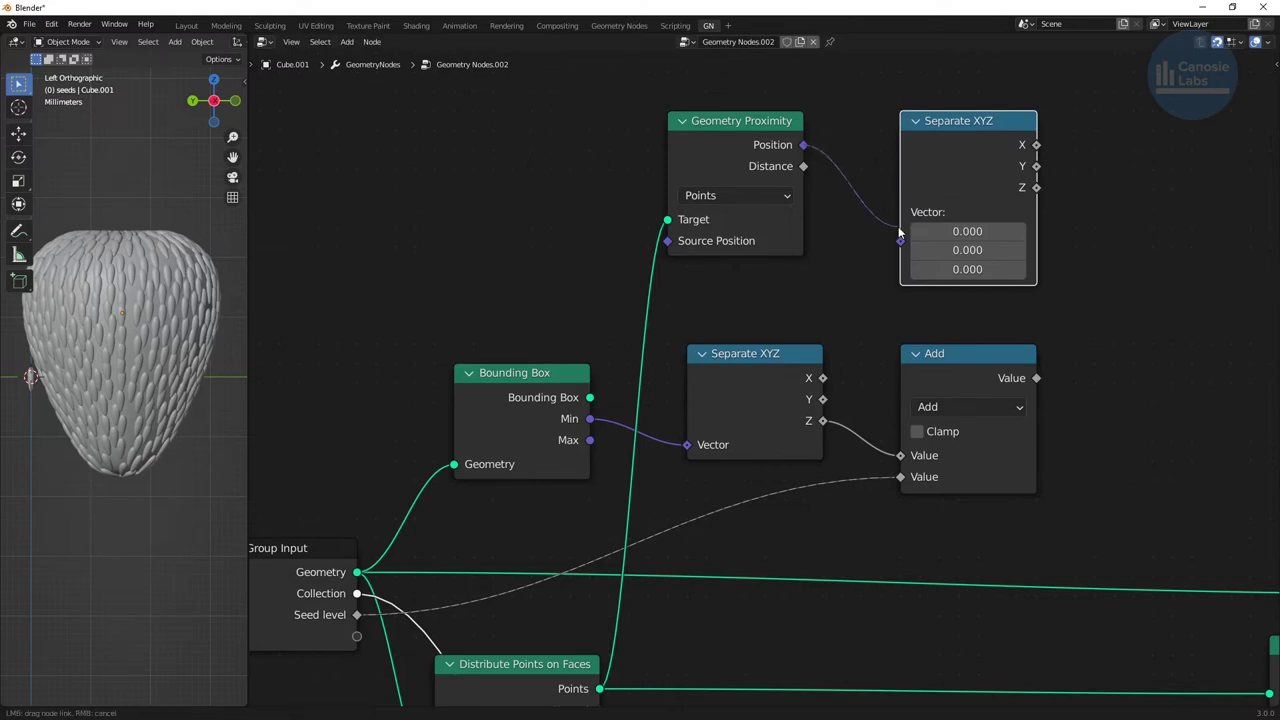
{"action": "left_click_drag", "start_coordinate": [899, 232], "coordinate": [901, 240]}
Add a Math node set to Less Than, comparing the proximity position's Z with the Add result as Threshold.
{"action": "middle_click_drag", "start_coordinate": [1006, 290], "coordinate": [662, 299]}
{"action": "key", "text": "shift+a"}
{"action": "type", "text": "math"}
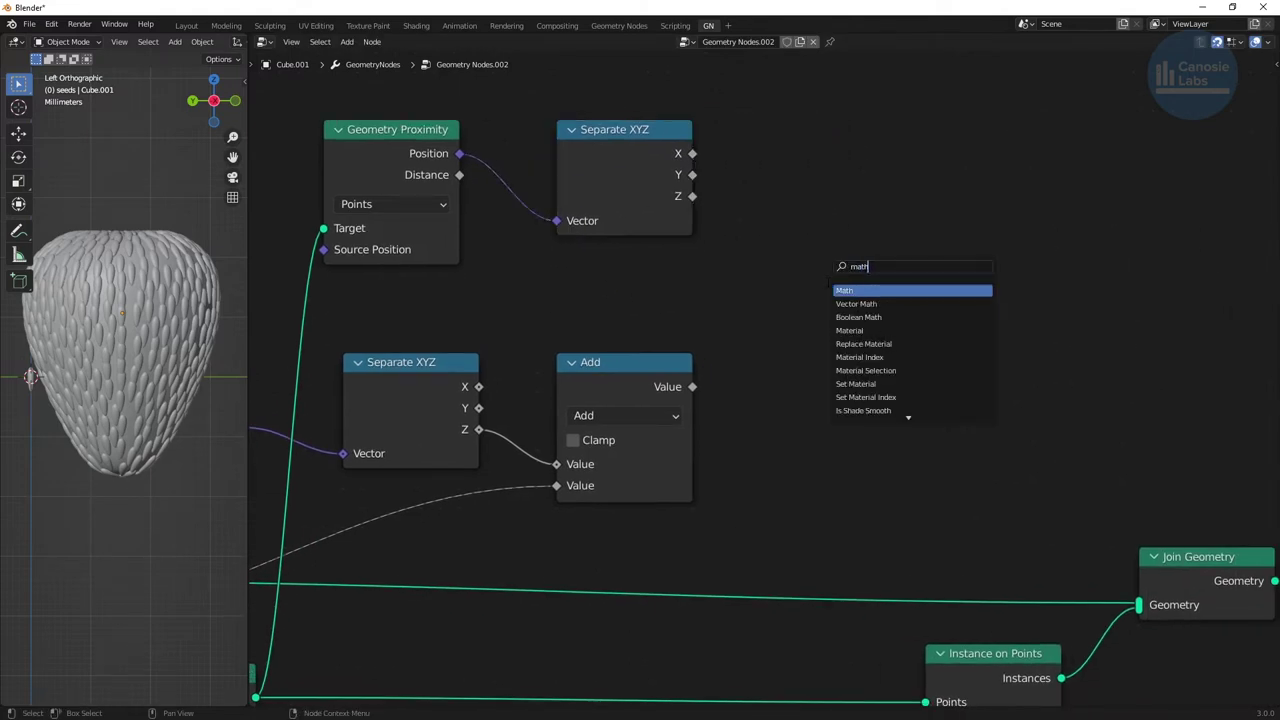
{"action": "left_click", "coordinate": [940, 290]}
{"action": "left_click", "coordinate": [957, 298]}
{"action": "left_click", "coordinate": [952, 319]}
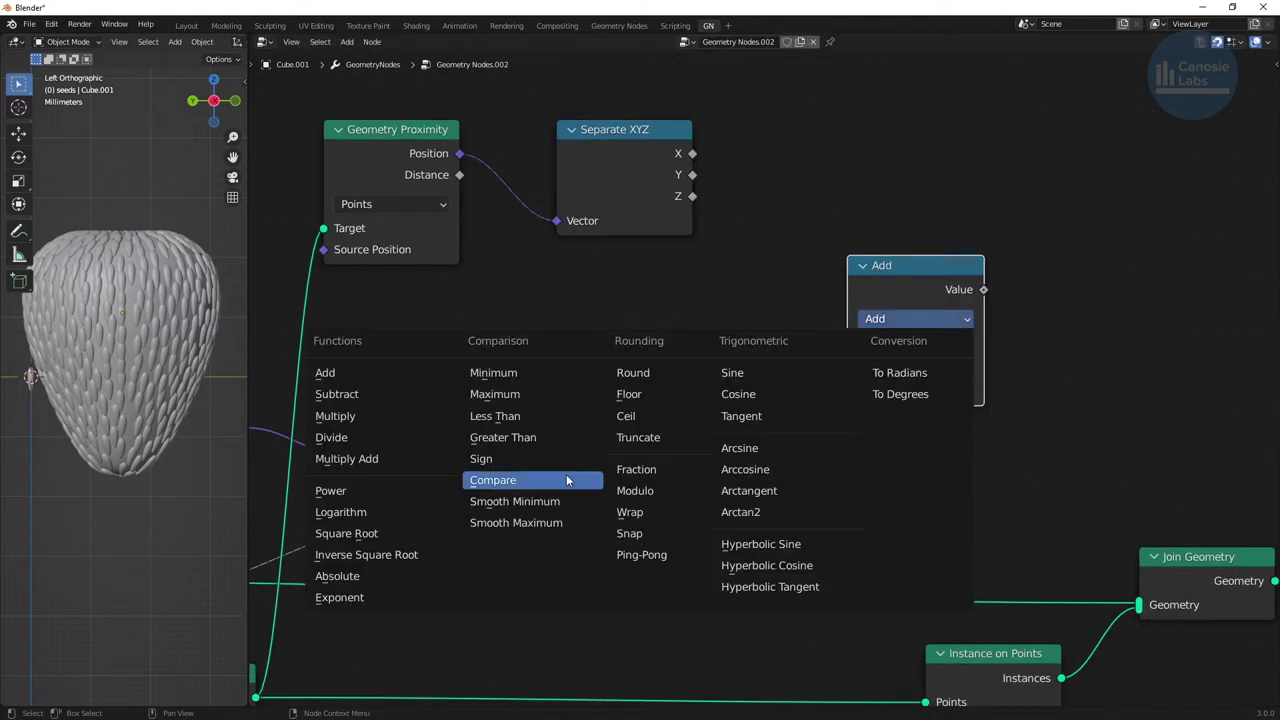
{"action": "left_click", "coordinate": [538, 416]}
{"action": "left_click_drag", "start_coordinate": [774, 265], "coordinate": [848, 367]}
{"action": "left_click_drag", "start_coordinate": [692, 386], "coordinate": [848, 388]}
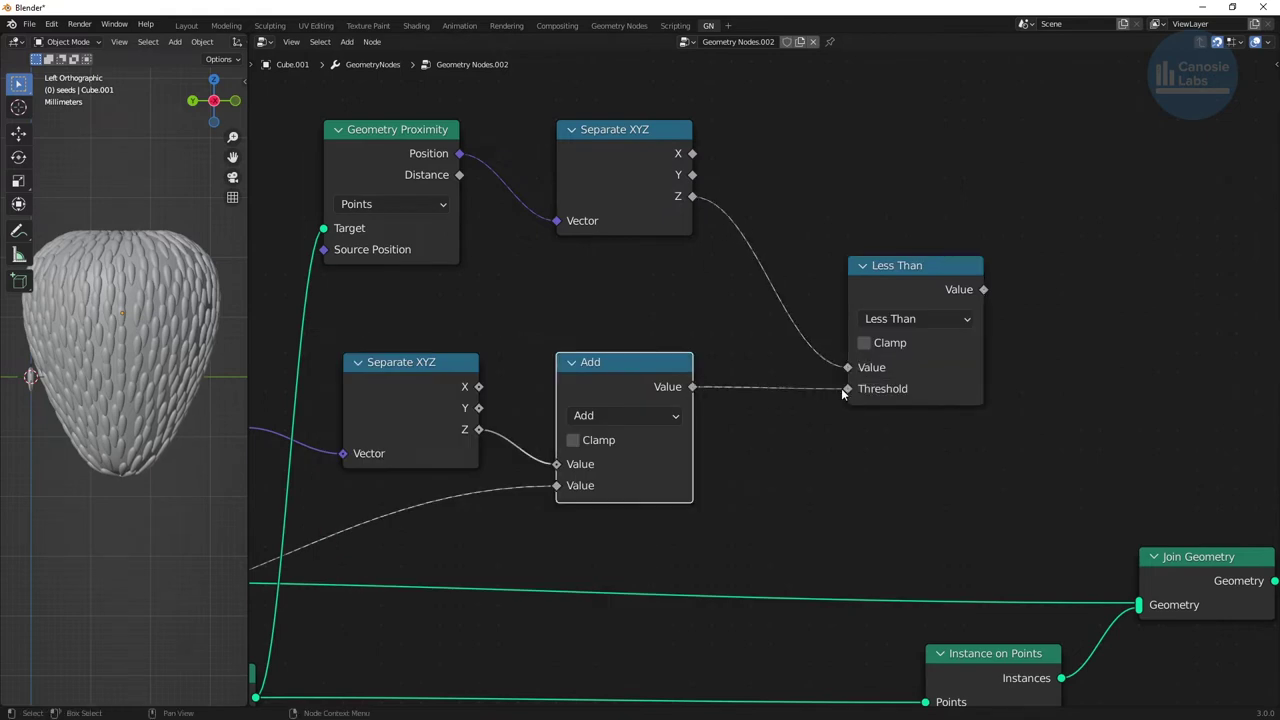
Move Instance on Points and the output nodes aside, and link the Less Than value into the instances' Selection.
{"action": "scroll", "coordinate": [841, 388], "scroll_direction": "down", "scroll_amount": 2}
{"action": "middle_click_drag", "start_coordinate": [842, 436], "coordinate": [801, 422]}
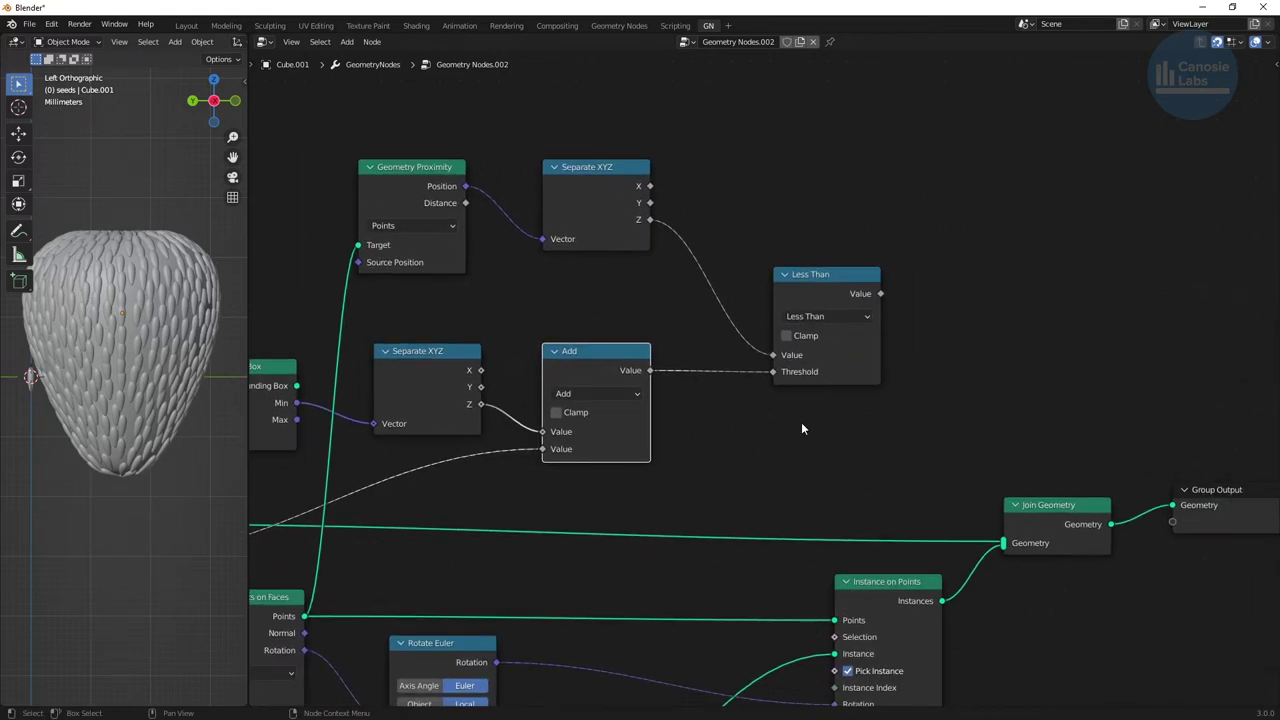
{"action": "middle_click_drag", "start_coordinate": [921, 280], "coordinate": [849, 266]}
{"action": "left_click_drag", "start_coordinate": [749, 414], "coordinate": [1110, 648]}
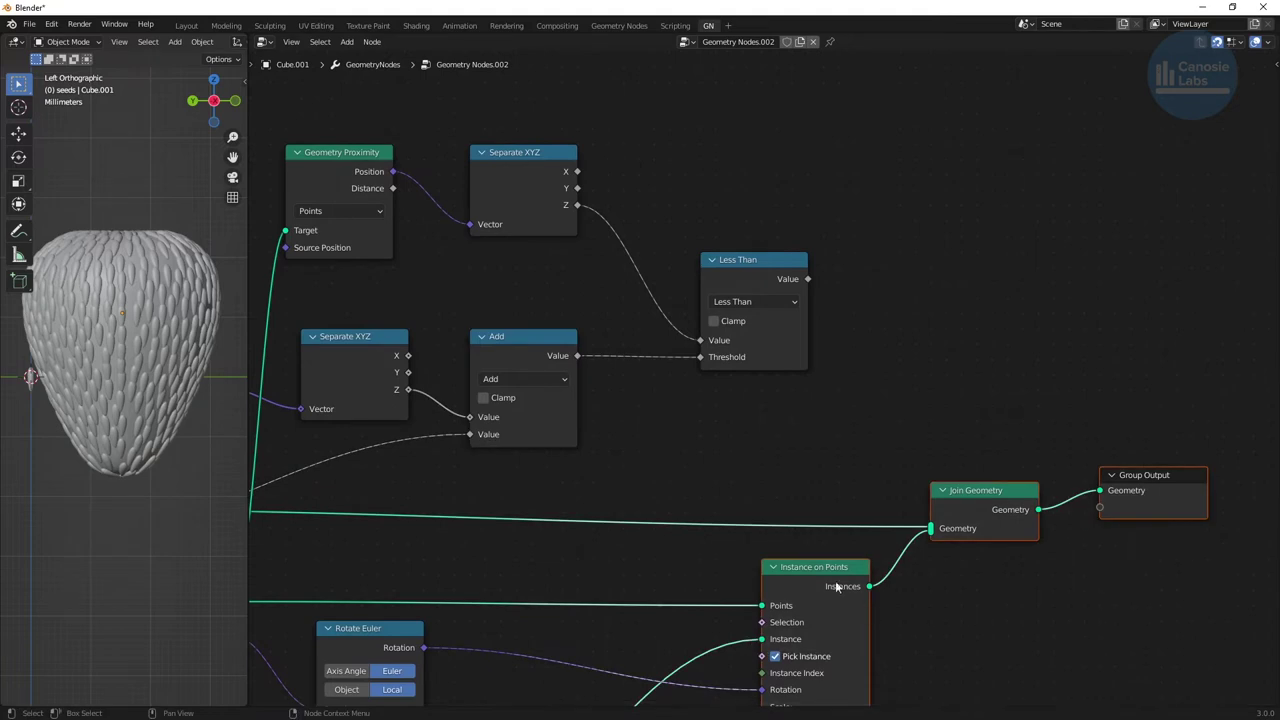
{"action": "left_click_drag", "start_coordinate": [836, 586], "coordinate": [1082, 570]}
{"action": "left_click_drag", "start_coordinate": [808, 279], "coordinate": [1016, 610]}
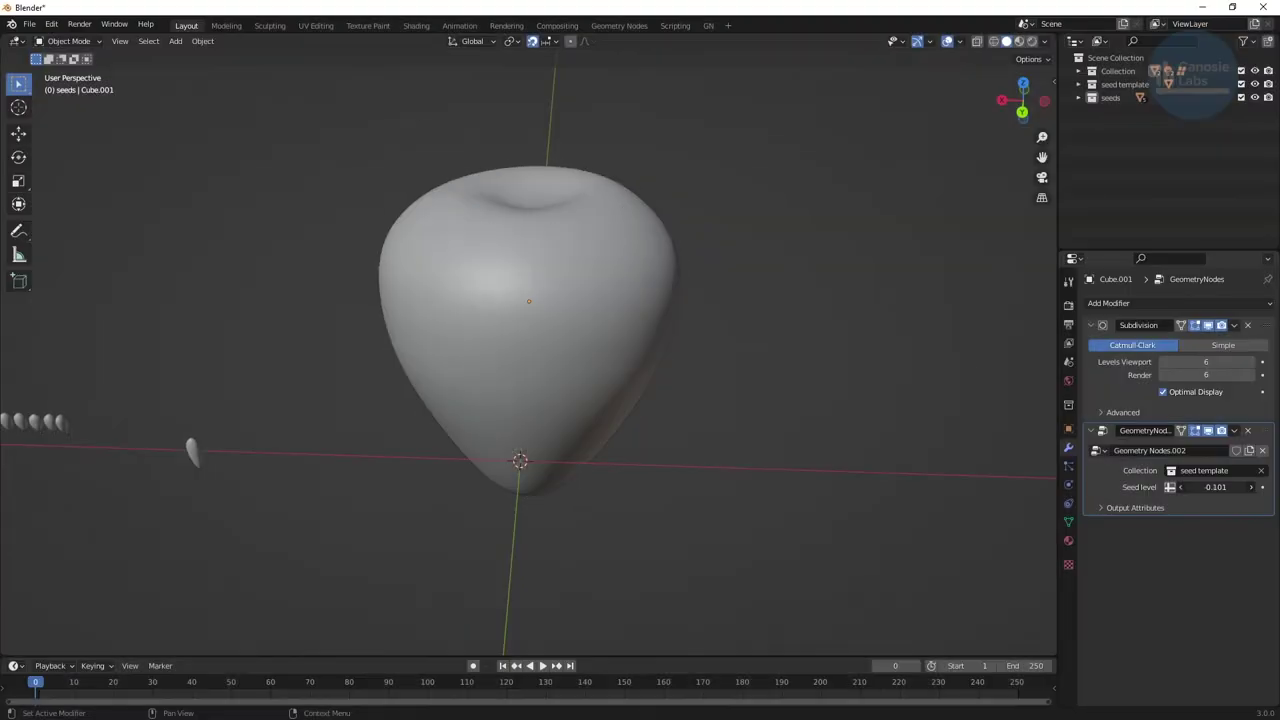
Set the modifier's Seed level to 0.039 so seeds stay off the strawberry's crown.
{"action": "left_click_drag", "start_coordinate": [1214, 487], "coordinate": [1245, 487]}
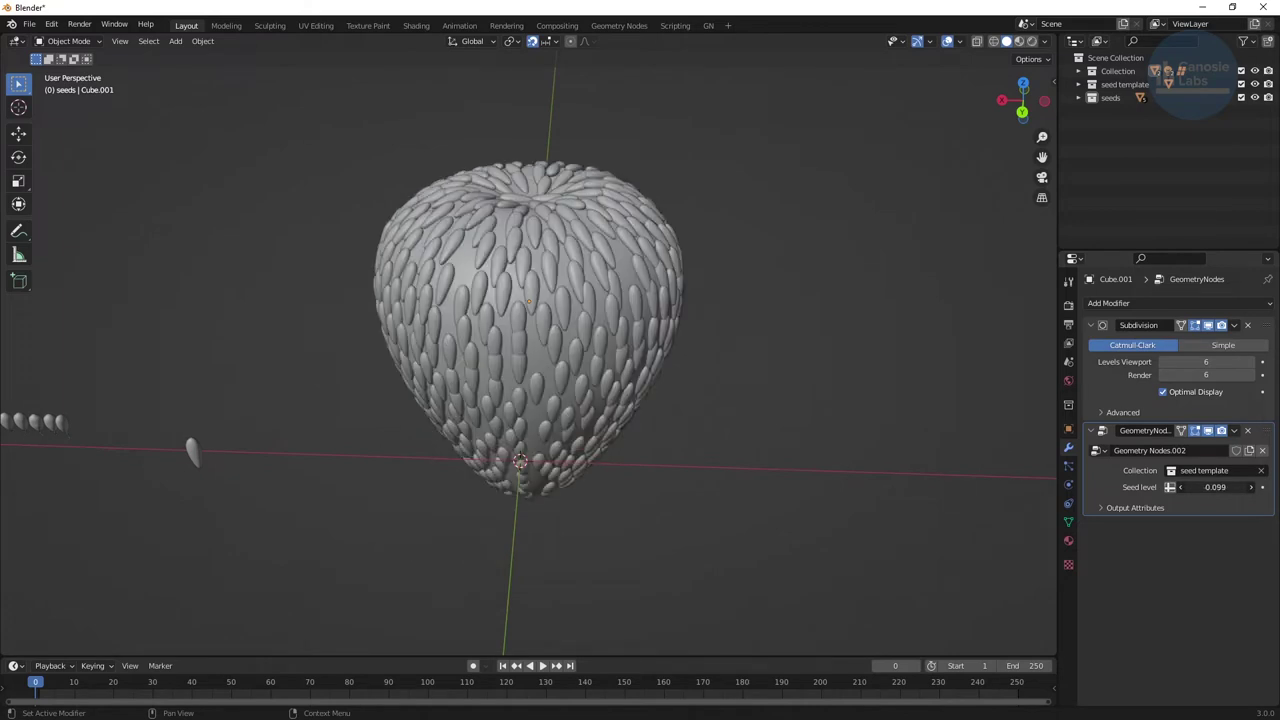
{"action": "type", "text": "0.039"}
{"action": "key", "text": "Return"}
Insert a Transform node on the strawberry geometry link between Group Input and Join Geometry.
{"action": "middle_click_drag", "start_coordinate": [754, 418], "coordinate": [751, 314]}
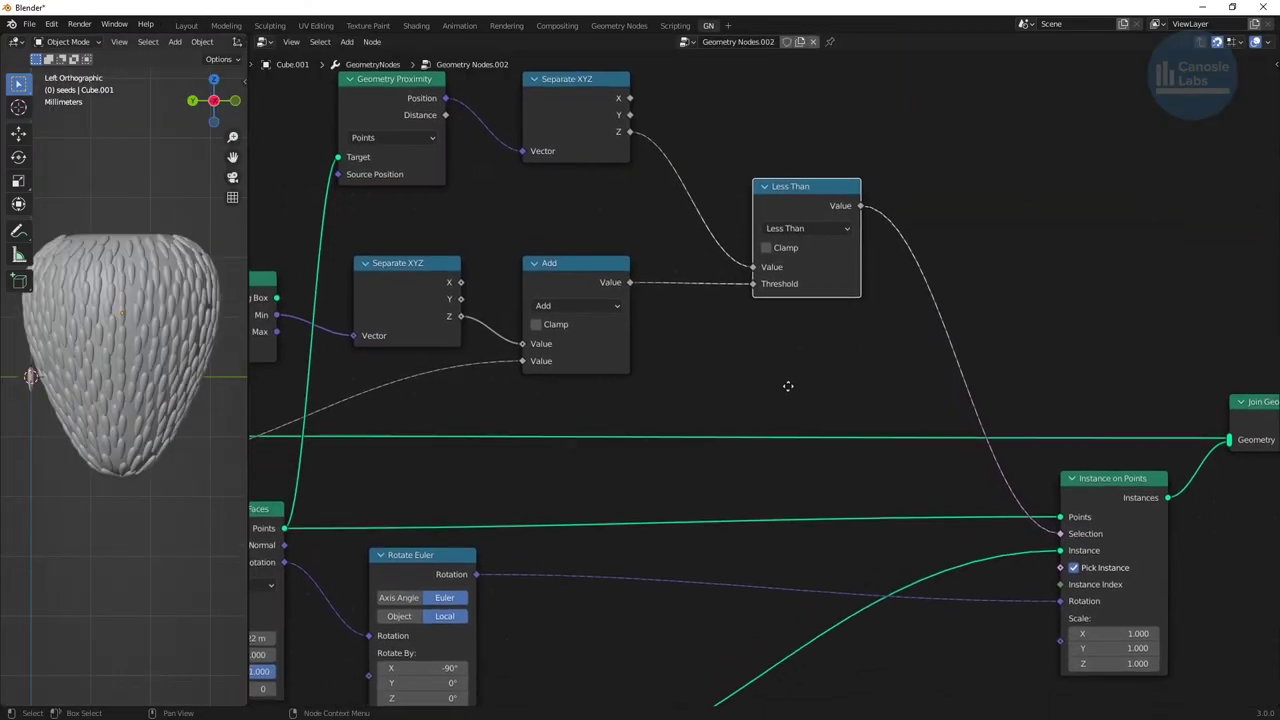
{"action": "key", "text": "shift+a"}
{"action": "left_click", "coordinate": [751, 311]}
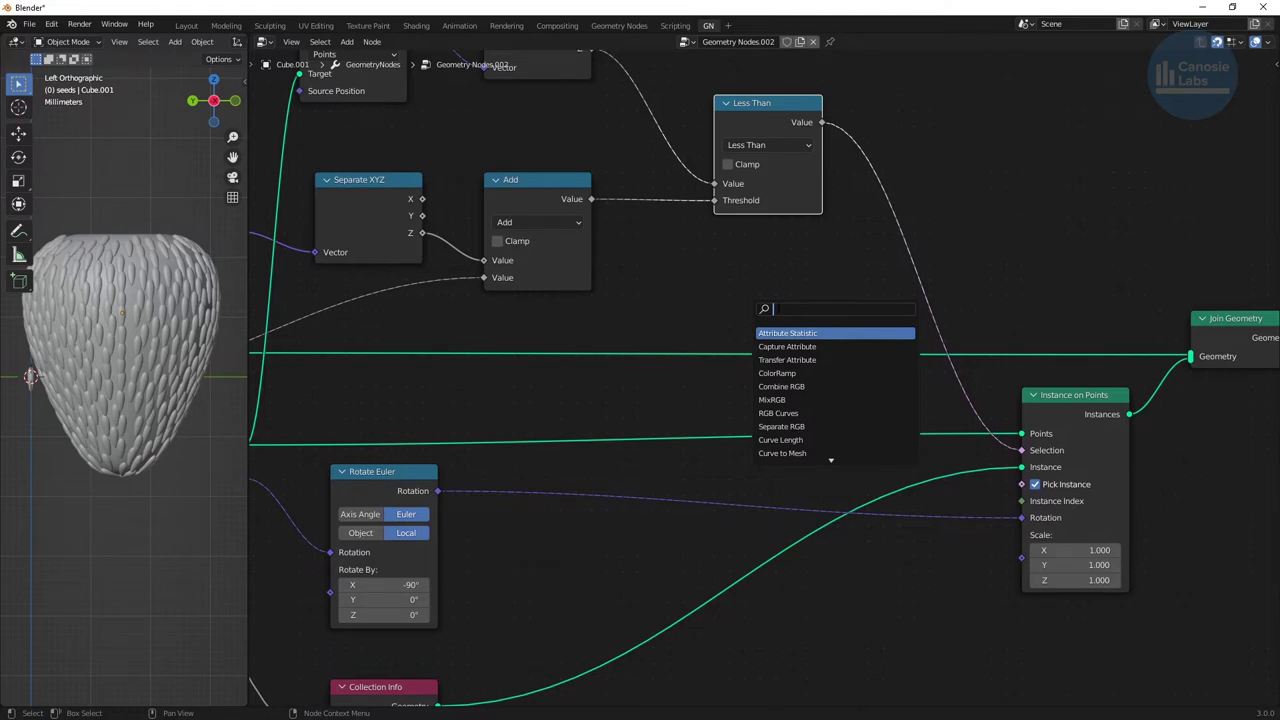
{"action": "type", "text": "tra"}
{"action": "left_click", "coordinate": [778, 333]}
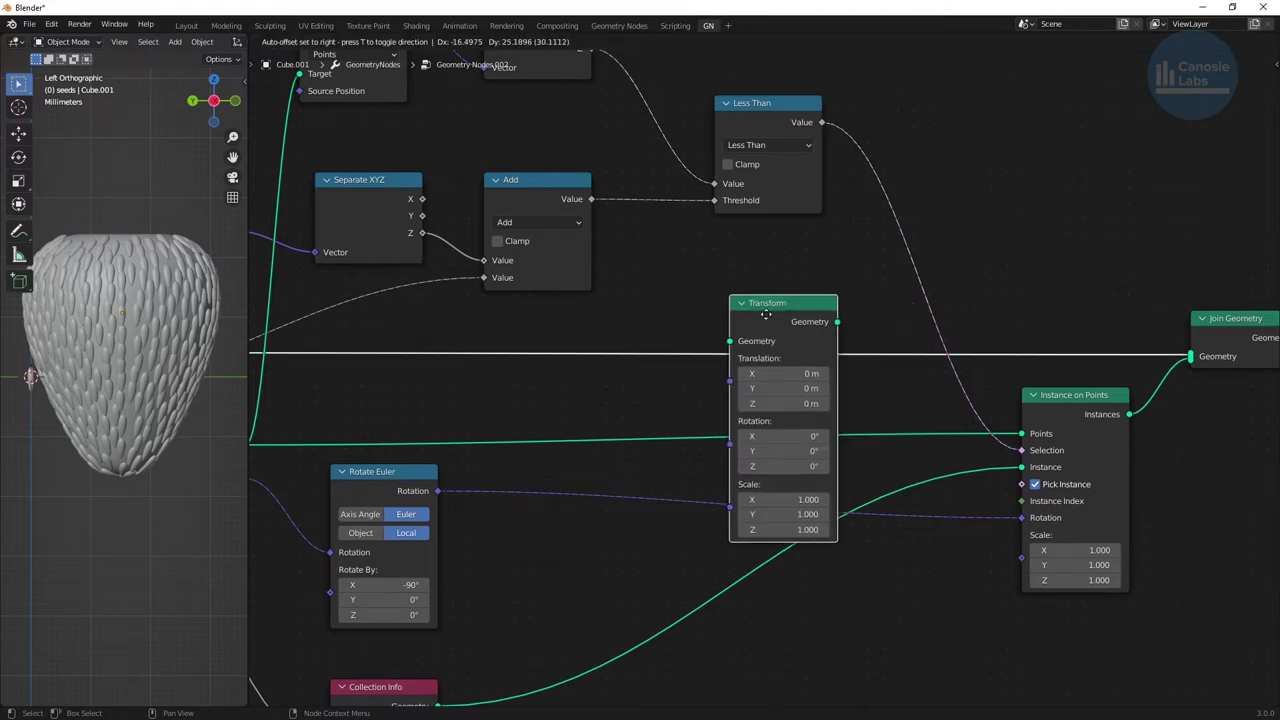
{"action": "left_click", "coordinate": [766, 331]}
{"action": "scroll", "coordinate": [680, 455], "scroll_direction": "down", "scroll_amount": 1}
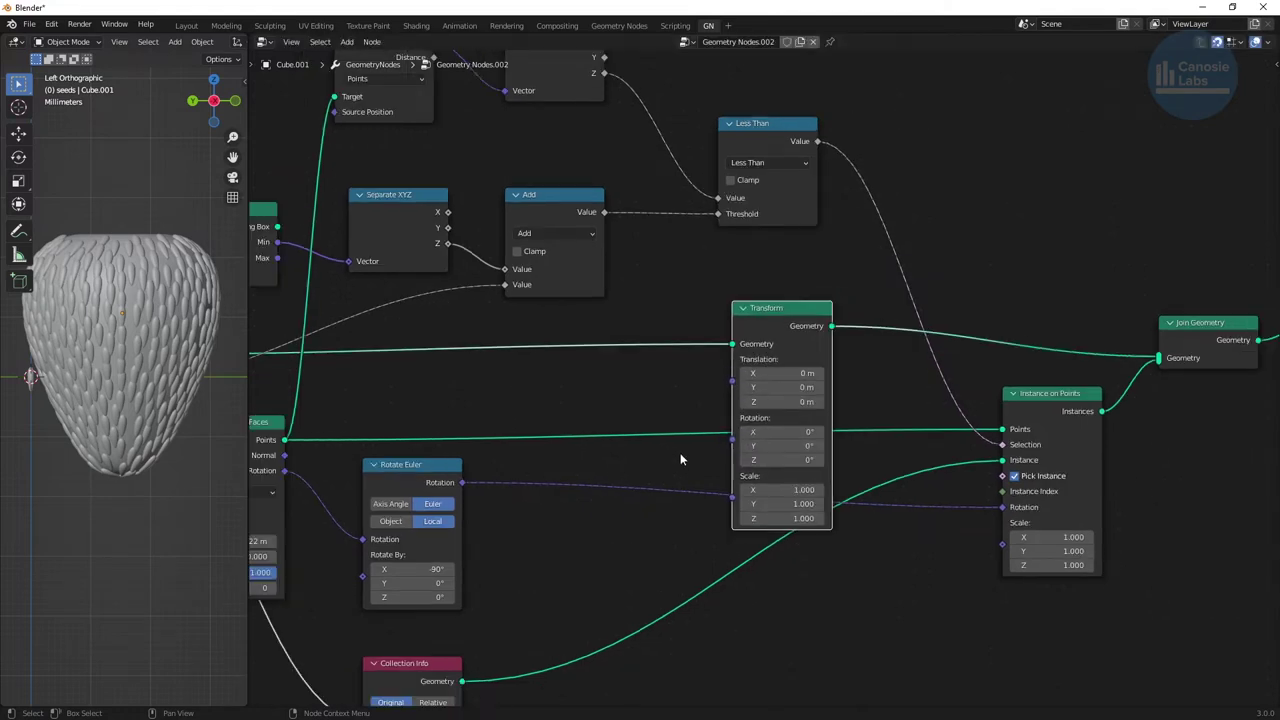
Expose the Transform node's Scale as a Float Group Input parameter and set it to 0.99 in the modifier.
{"action": "middle_click_drag", "start_coordinate": [632, 457], "coordinate": [829, 449]}
{"action": "scroll", "coordinate": [529, 403], "scroll_direction": "down", "scroll_amount": 2}
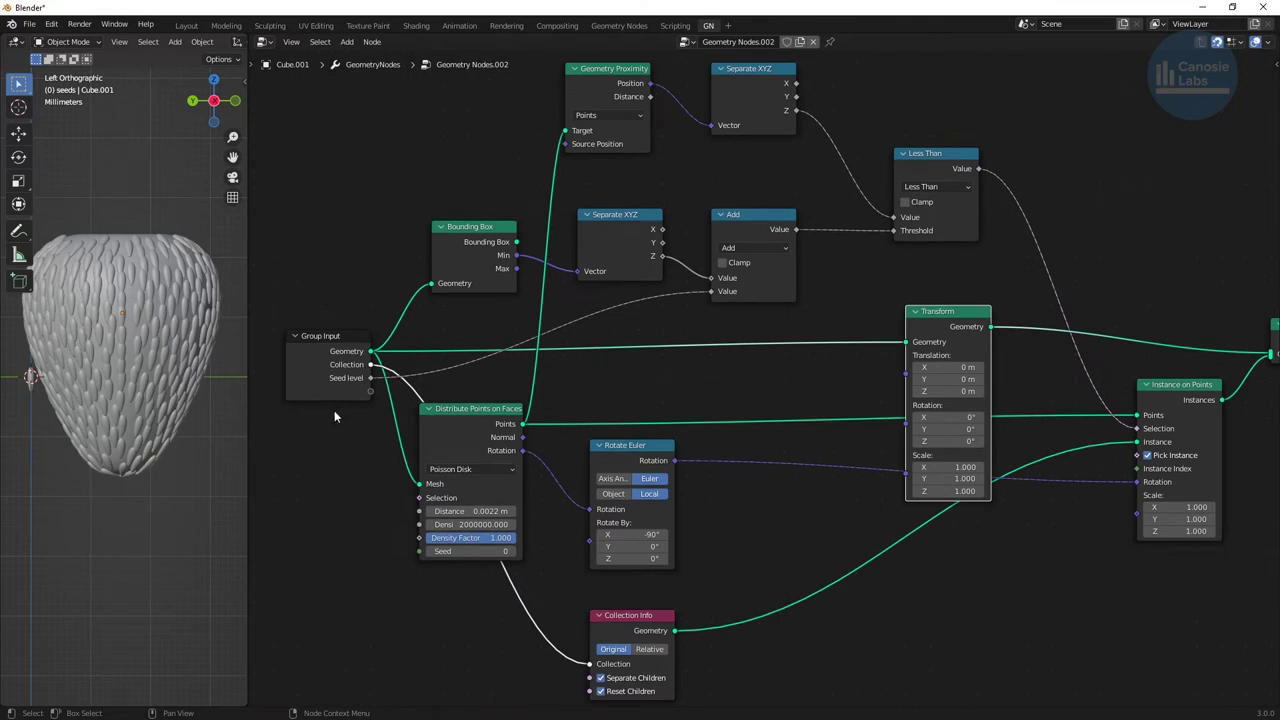
{"action": "left_click_drag", "start_coordinate": [372, 391], "coordinate": [912, 482]}
{"action": "middle_click_drag", "start_coordinate": [1000, 336], "coordinate": [790, 352]}
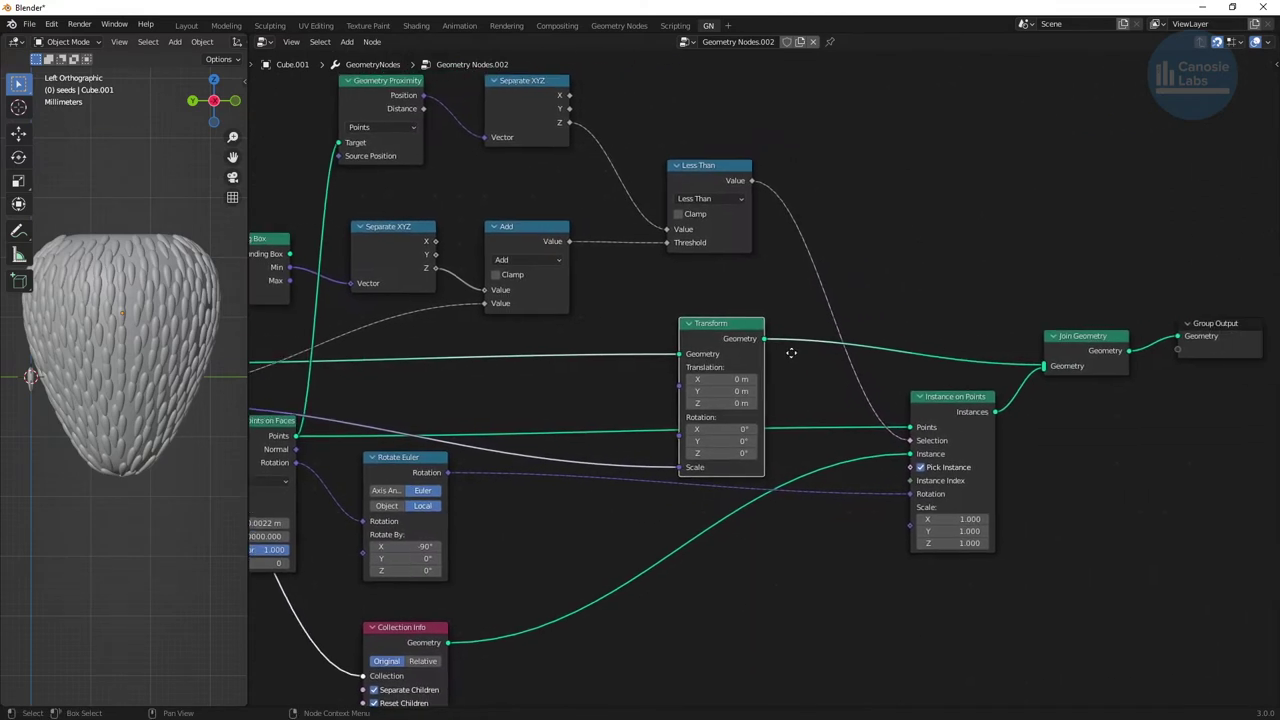
{"action": "key", "text": "n"}
{"action": "left_click", "coordinate": [1175, 123]}
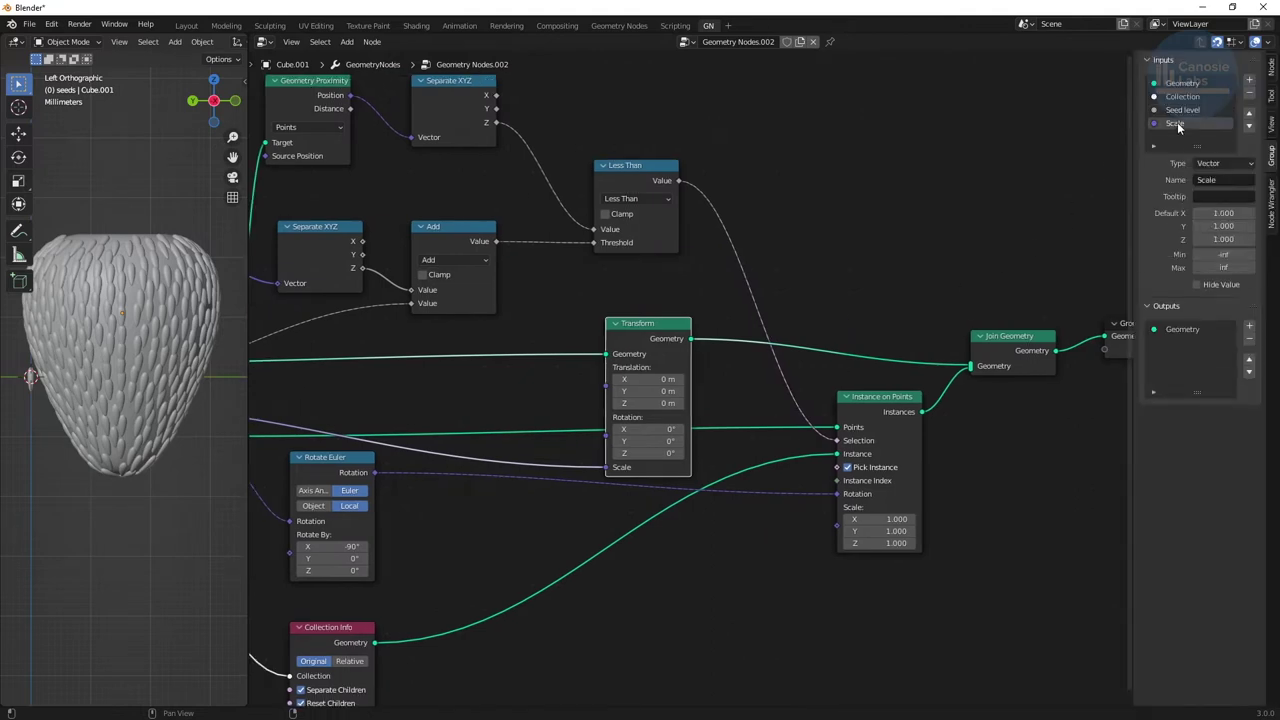
{"action": "left_click", "coordinate": [1217, 163]}
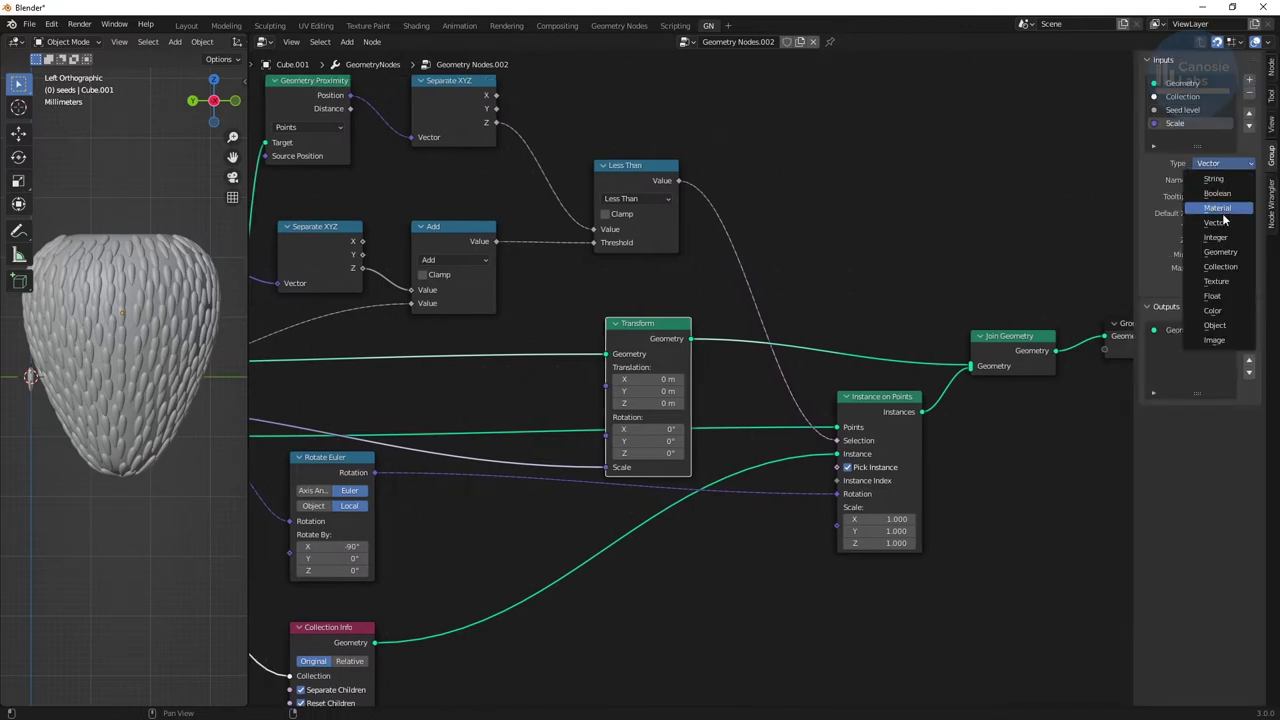
{"action": "left_click", "coordinate": [1212, 296]}
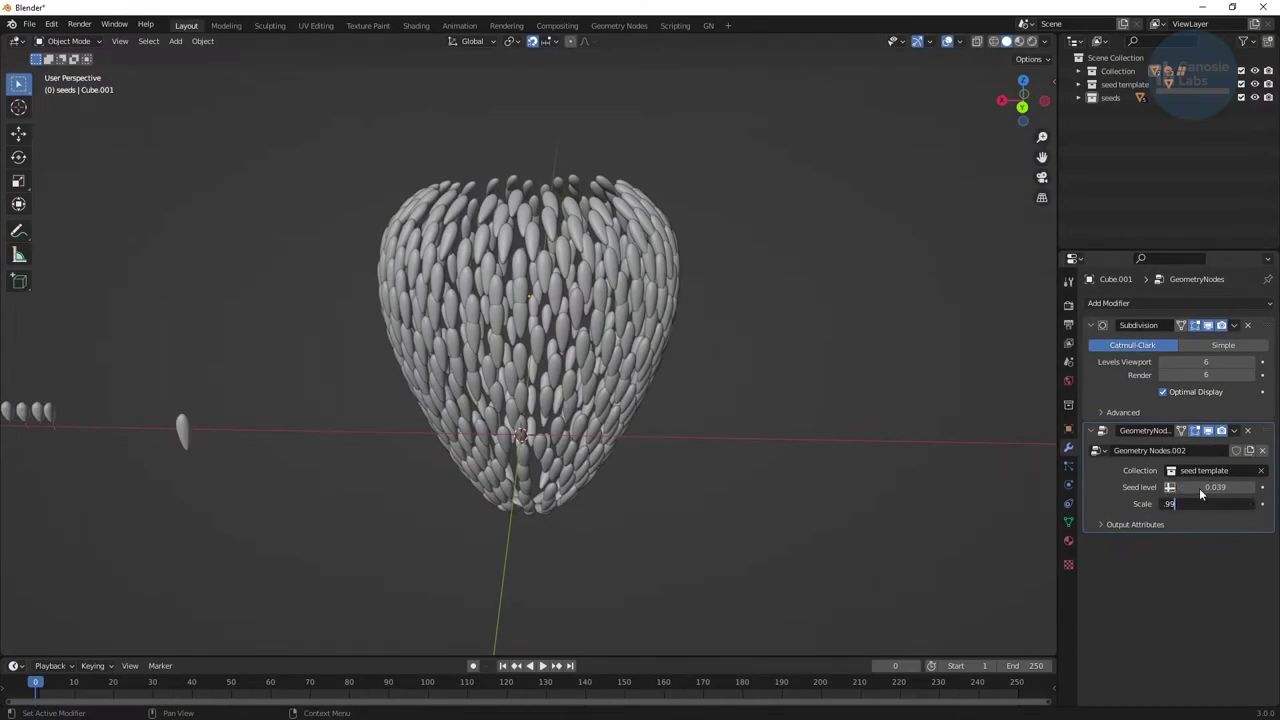
{"action": "key", "text": "Return"}
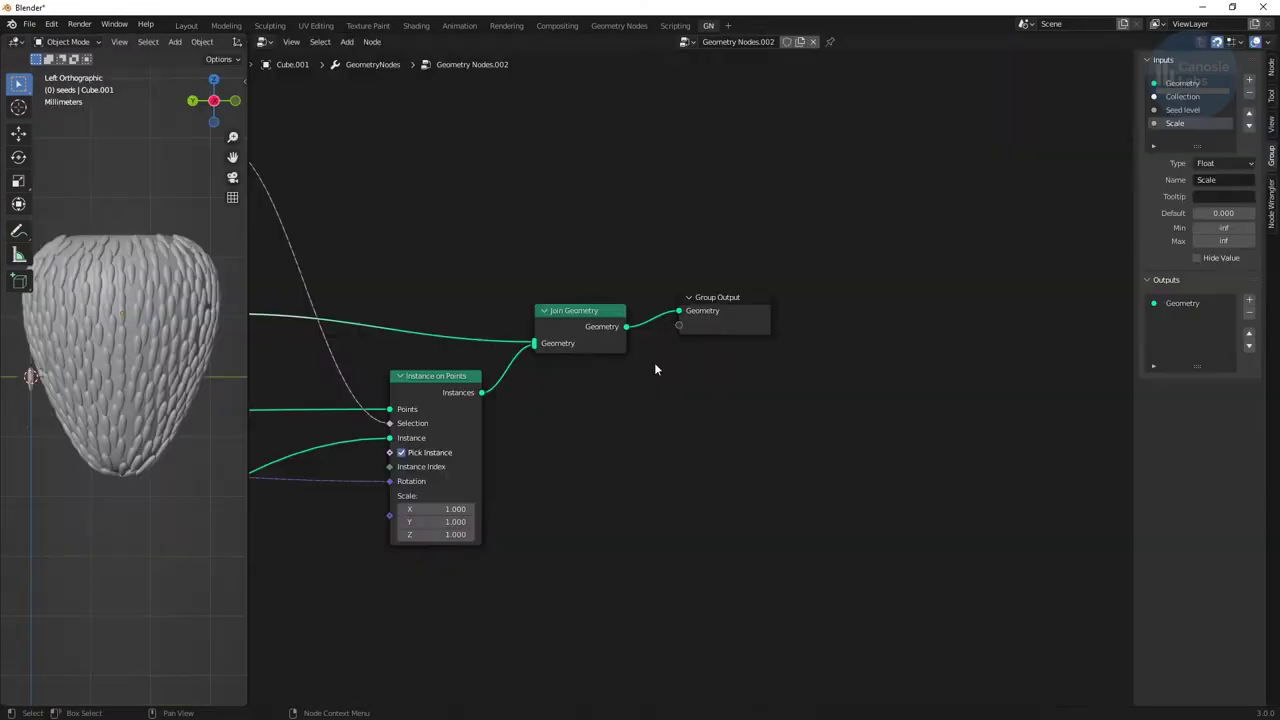
Make room before Join Geometry and insert a Scale Instances node after Instance on Points.
{"action": "key", "text": "g"}
{"action": "left_click", "coordinate": [1040, 285]}
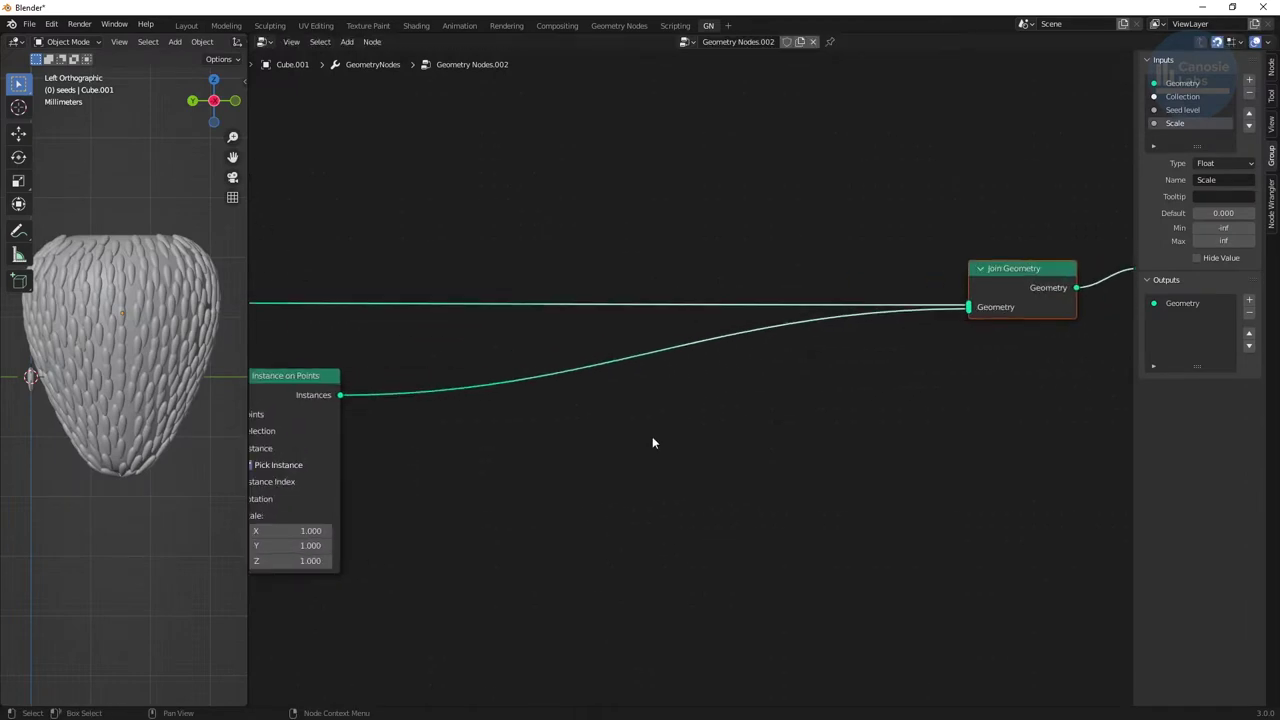
{"action": "scroll", "coordinate": [652, 436], "scroll_direction": "up", "scroll_amount": 1}
{"action": "key", "text": "n"}
{"action": "scroll", "coordinate": [652, 420], "scroll_direction": "up", "scroll_amount": 1}
{"action": "scroll", "coordinate": [640, 430], "scroll_direction": "down", "scroll_amount": 2}
{"action": "key", "text": "shift+a"}
{"action": "left_click", "coordinate": [625, 438]}
{"action": "type", "text": "sc"}
{"action": "left_click", "coordinate": [673, 457]}
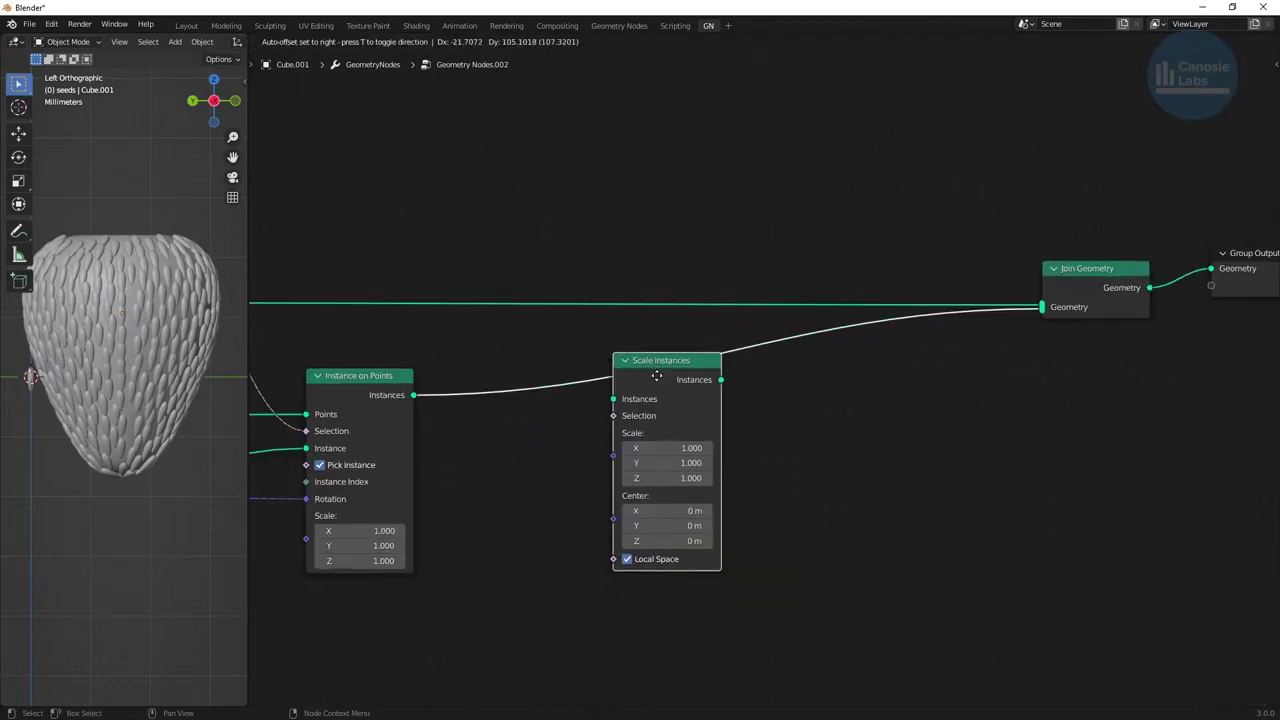
{"action": "left_click", "coordinate": [661, 368]}
Add a Float Random Value node and link its Value into the Scale of Scale Instances.
{"action": "middle_click_drag", "start_coordinate": [536, 567], "coordinate": [596, 527]}
{"action": "key", "text": "shift+a"}
{"action": "left_click", "coordinate": [564, 447]}
{"action": "type", "text": "r"}
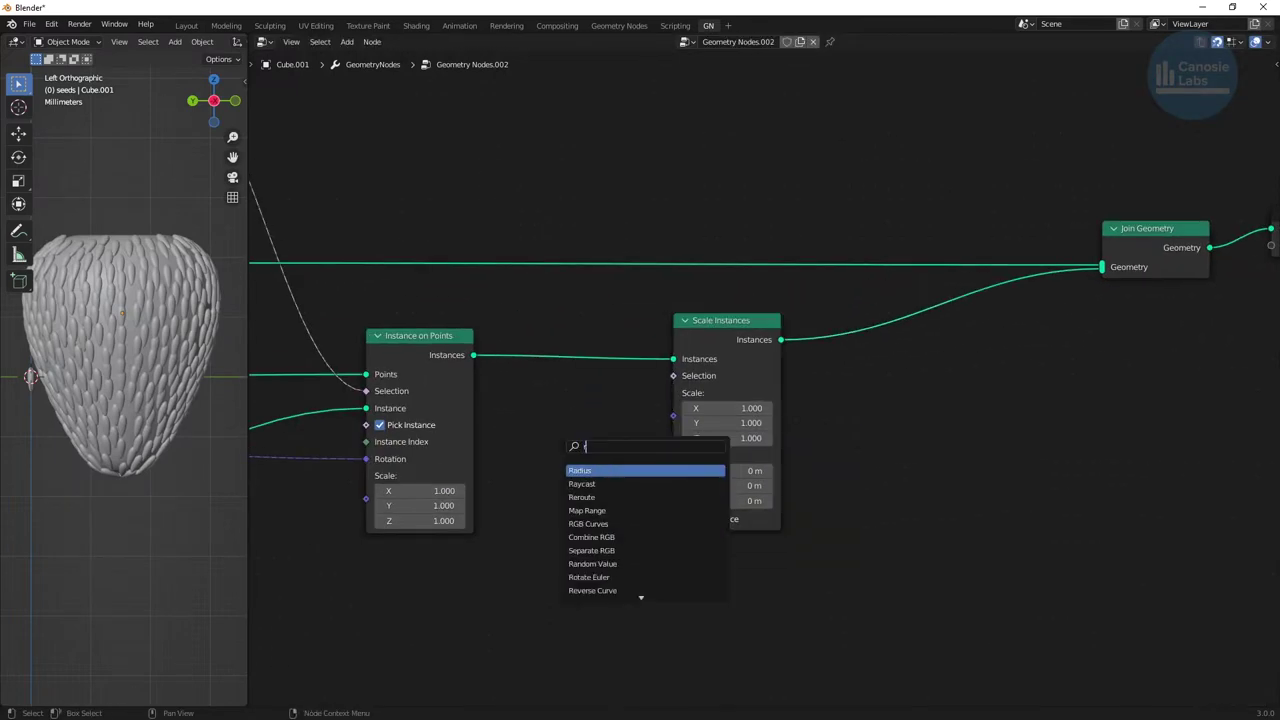
{"action": "left_click", "coordinate": [592, 563]}
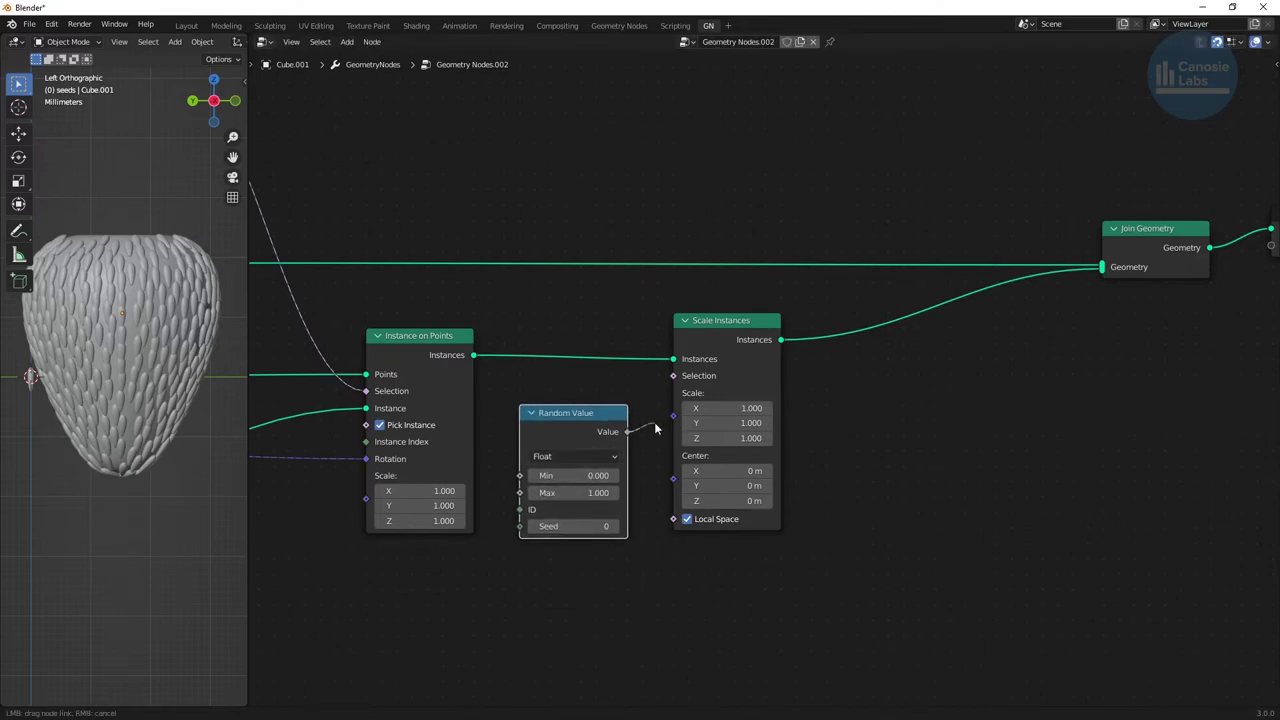
{"action": "left_click_drag", "start_coordinate": [655, 424], "coordinate": [673, 416]}
Expose the Random Value node's Min and Max as Group Input parameters and set both to 0.4 in the modifier.
{"action": "scroll", "coordinate": [459, 473], "scroll_direction": "down", "scroll_amount": 4}
{"action": "middle_click_drag", "start_coordinate": [459, 473], "coordinate": [734, 507]}
{"action": "left_click_drag", "start_coordinate": [364, 396], "coordinate": [919, 472]}
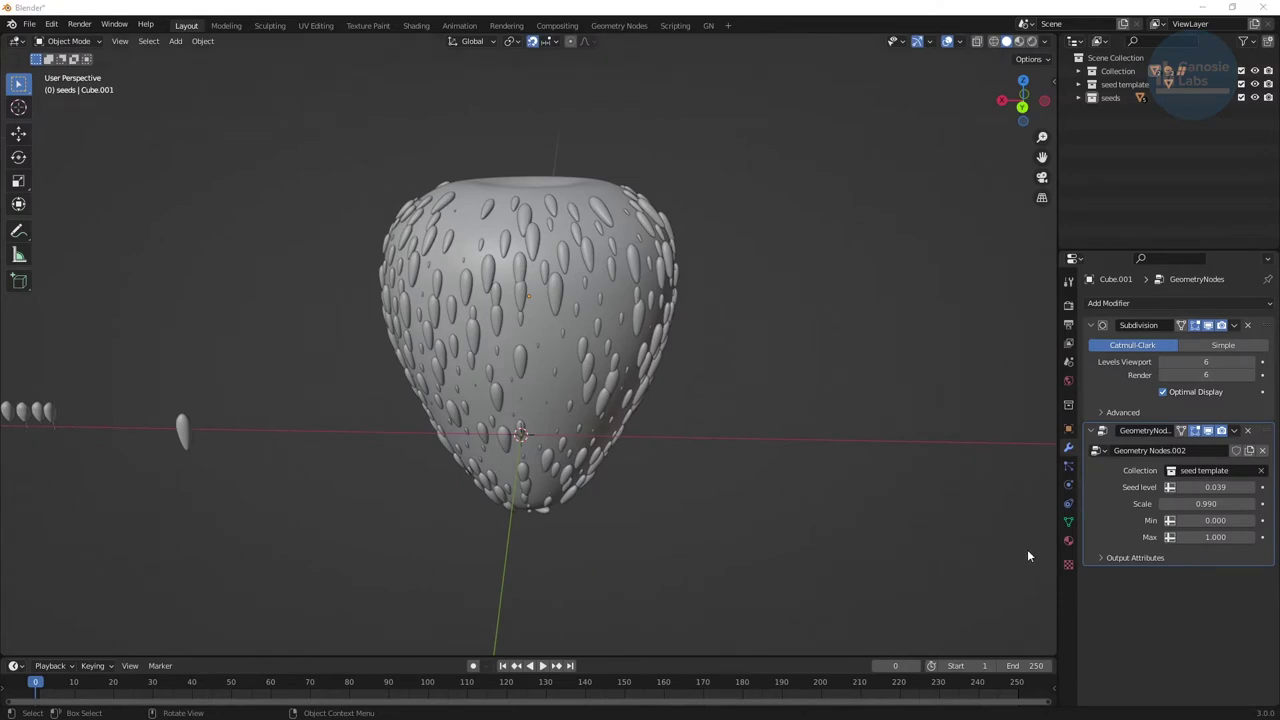
{"action": "type", "text": "0.4"}
{"action": "left_click", "coordinate": [1215, 537]}
{"action": "type", "text": "0.4"}
{"action": "left_click", "coordinate": [1192, 650]}
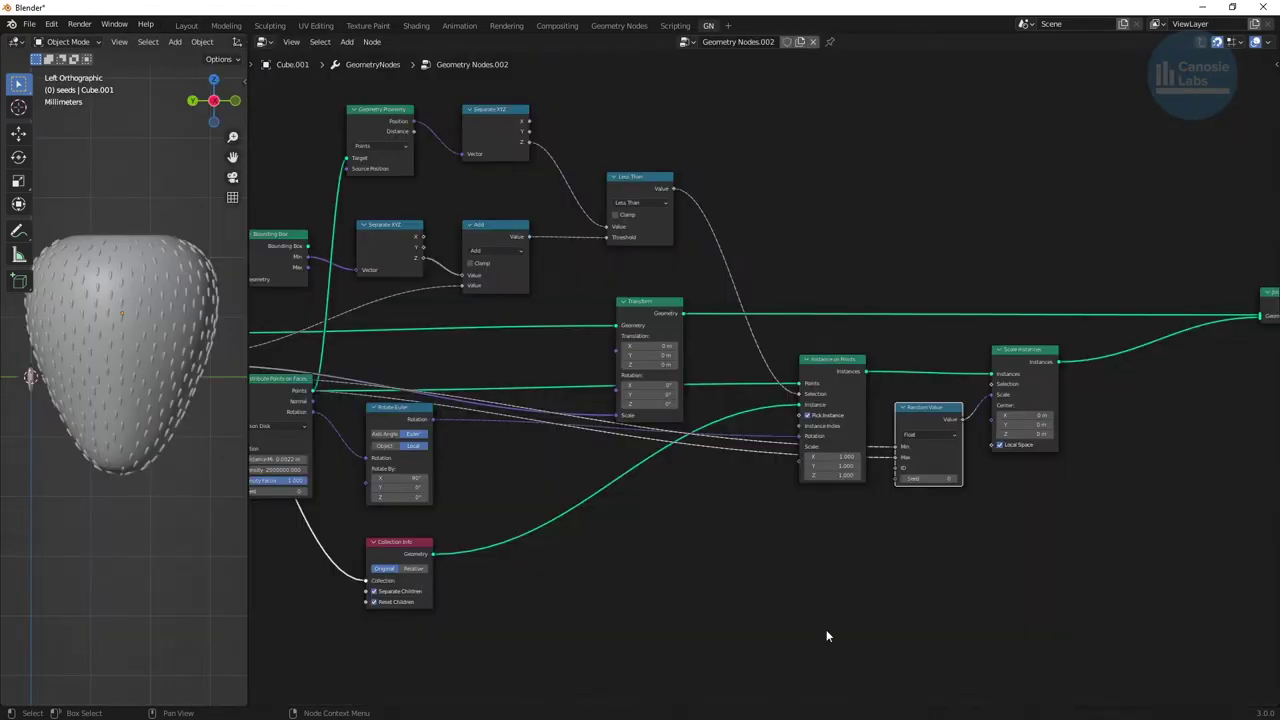
{"action": "scroll", "coordinate": [826, 629], "scroll_direction": "up", "scroll_amount": 4}
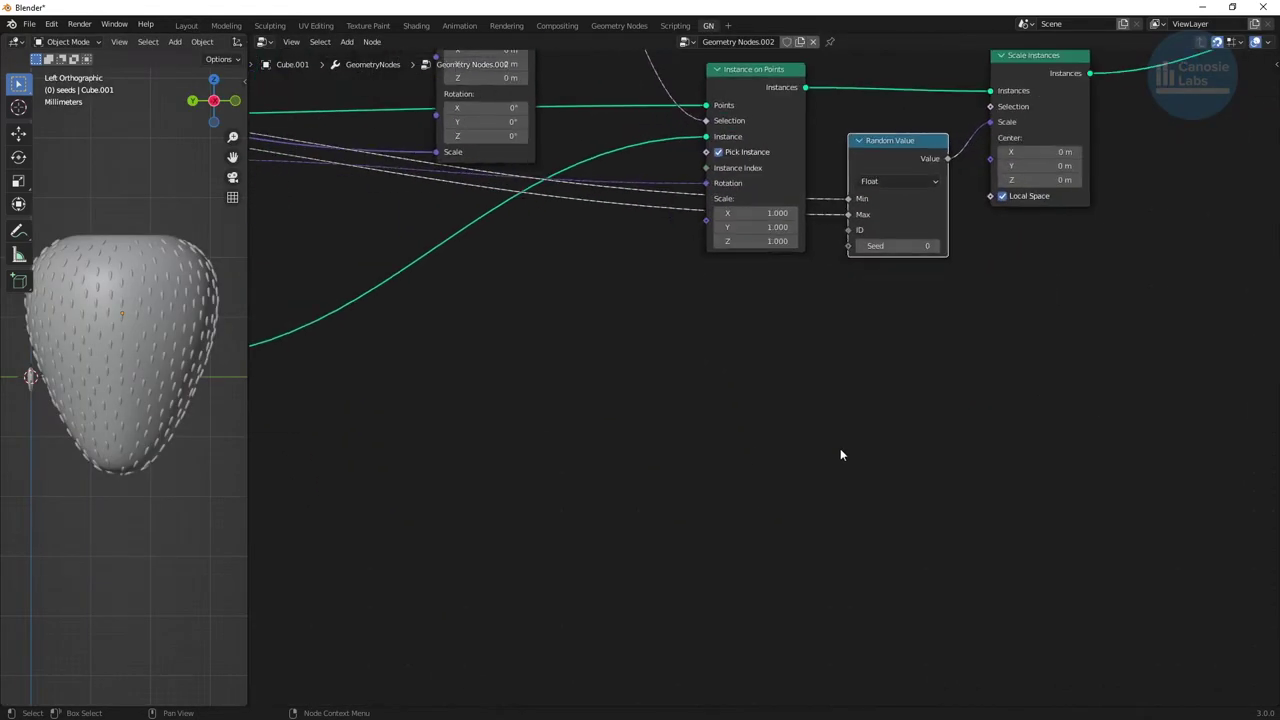
{"action": "scroll", "coordinate": [686, 424], "scroll_direction": "up", "scroll_amount": 1}
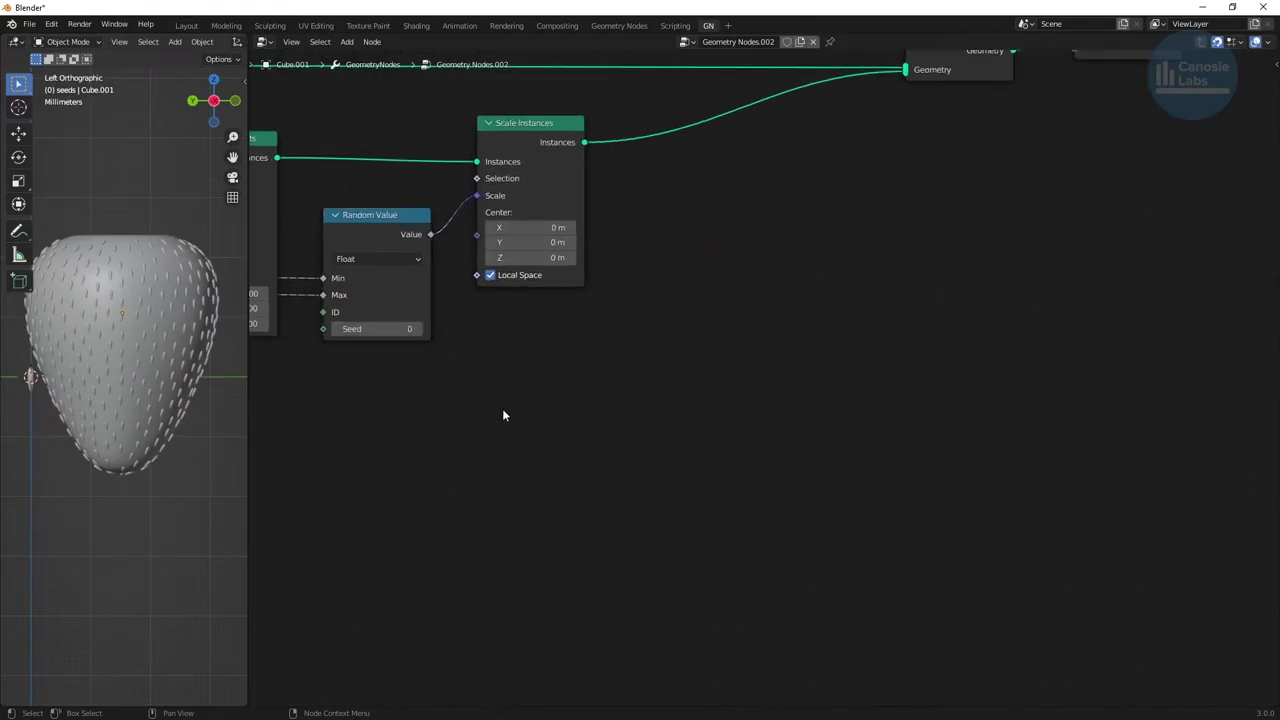
Add a Float Random Value node below Scale Instances and place a duplicate of it underneath.
{"action": "key", "text": "shift+a"}
{"action": "left_click", "coordinate": [490, 404]}
{"action": "type", "text": "random"}
{"action": "key", "text": "Return"}
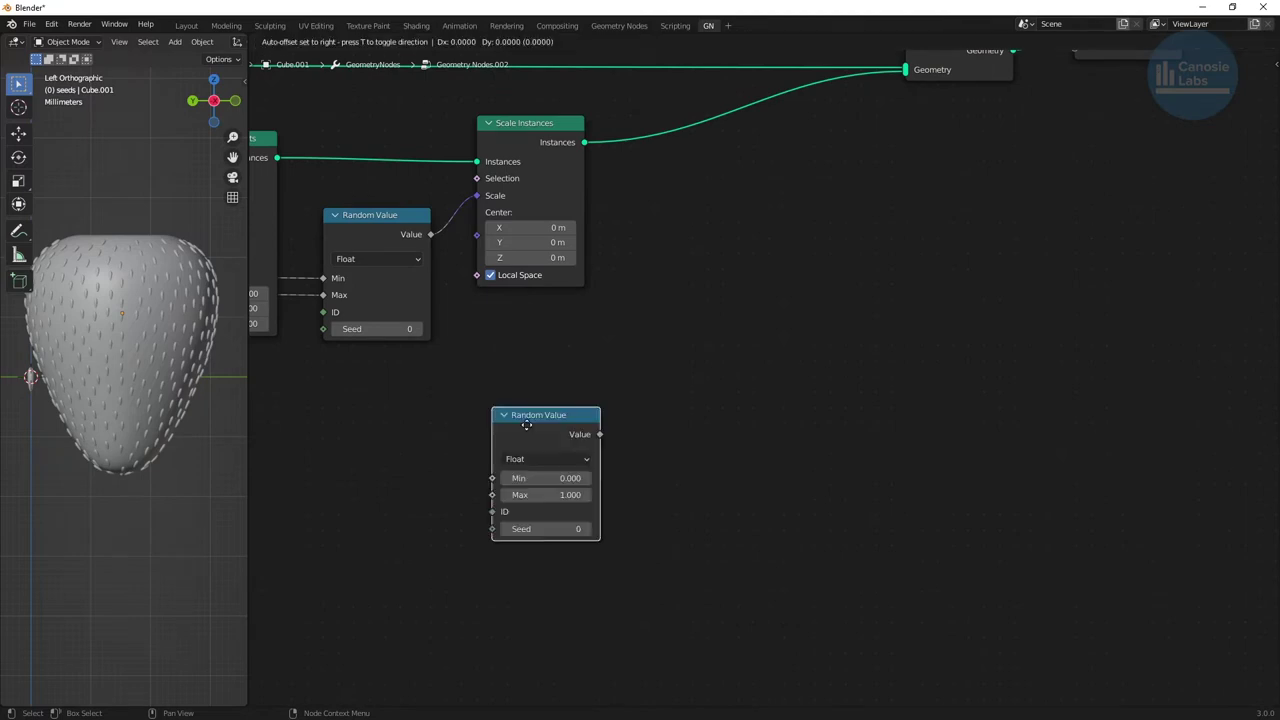
{"action": "left_click", "coordinate": [556, 350]}
{"action": "key", "text": "shift+d"}
{"action": "left_click", "coordinate": [555, 505]}
Set Max to 0.1 on the upper new Random Value node and to 22 on its duplicate.
{"action": "left_click", "coordinate": [565, 433]}
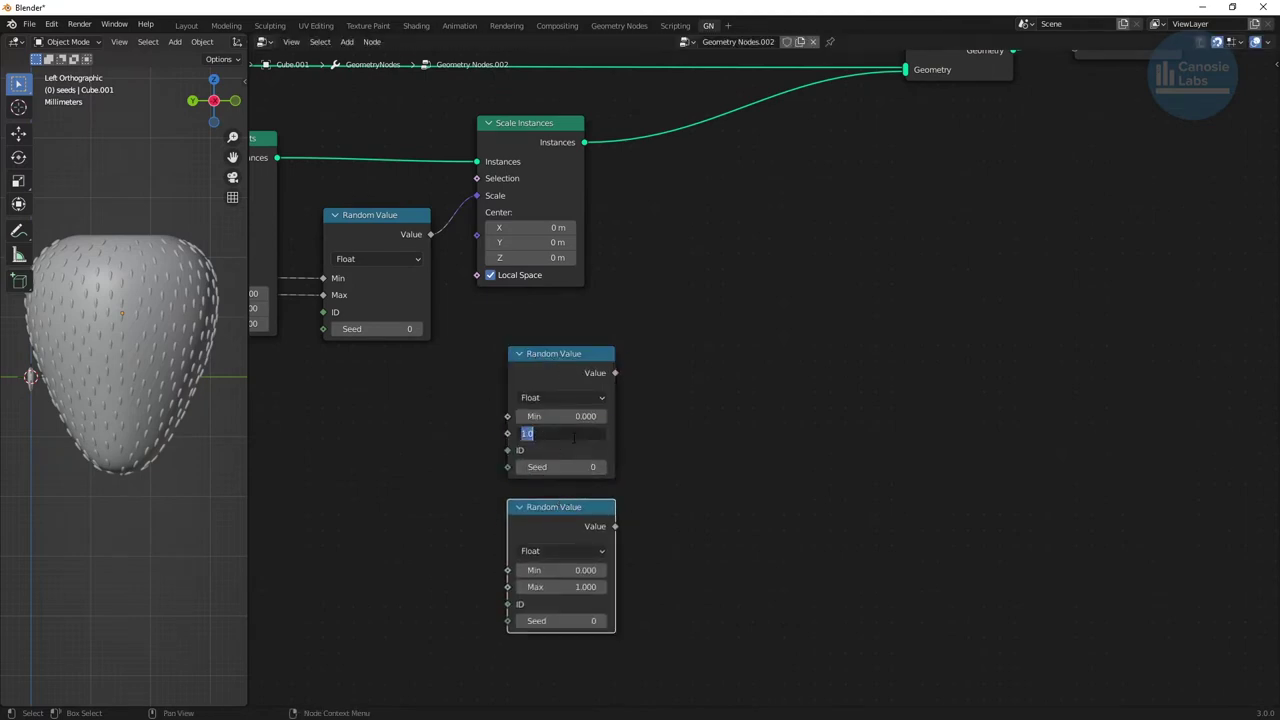
{"action": "key", "text": "BackSpace"}
{"action": "type", "text": "0.1"}
{"action": "key", "text": "Return"}
{"action": "left_click", "coordinate": [586, 587]}
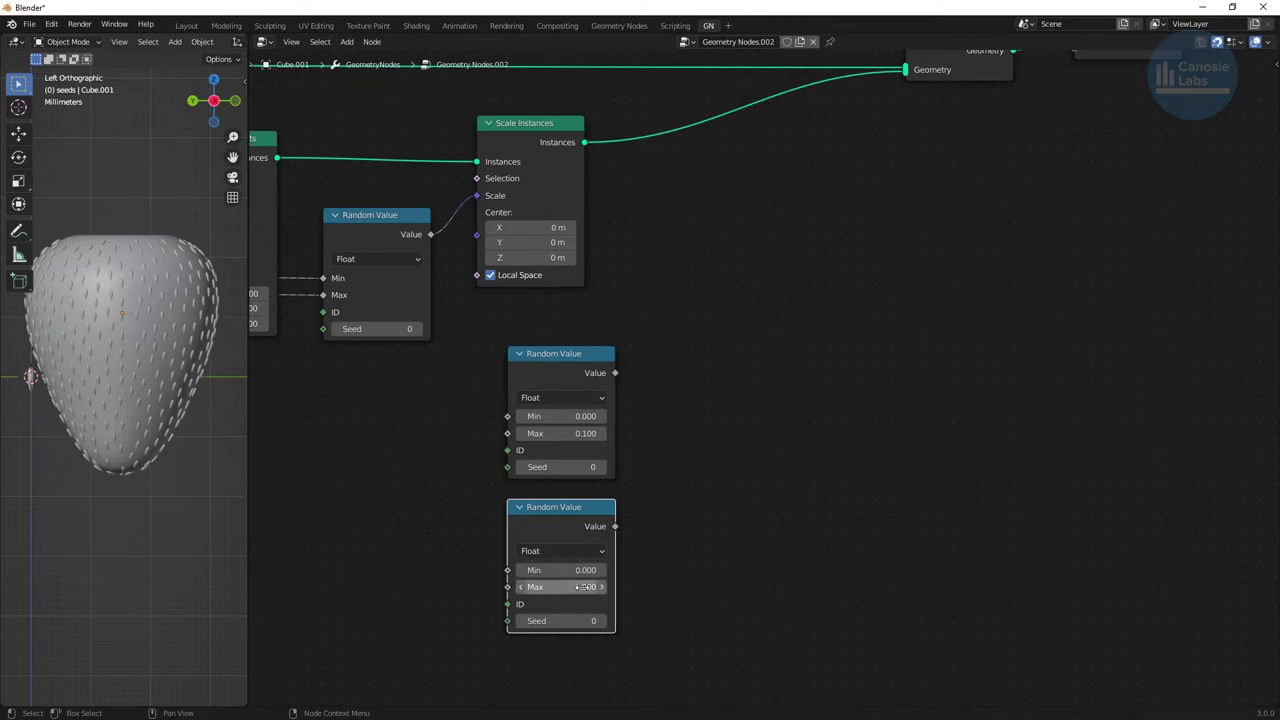
{"action": "type", "text": "22"}
{"action": "key", "text": "Return"}
Add a Combine XYZ node and link the upper Random Value into Y and the lower one into Z.
{"action": "key", "text": "shift+a"}
{"action": "type", "text": "combin"}
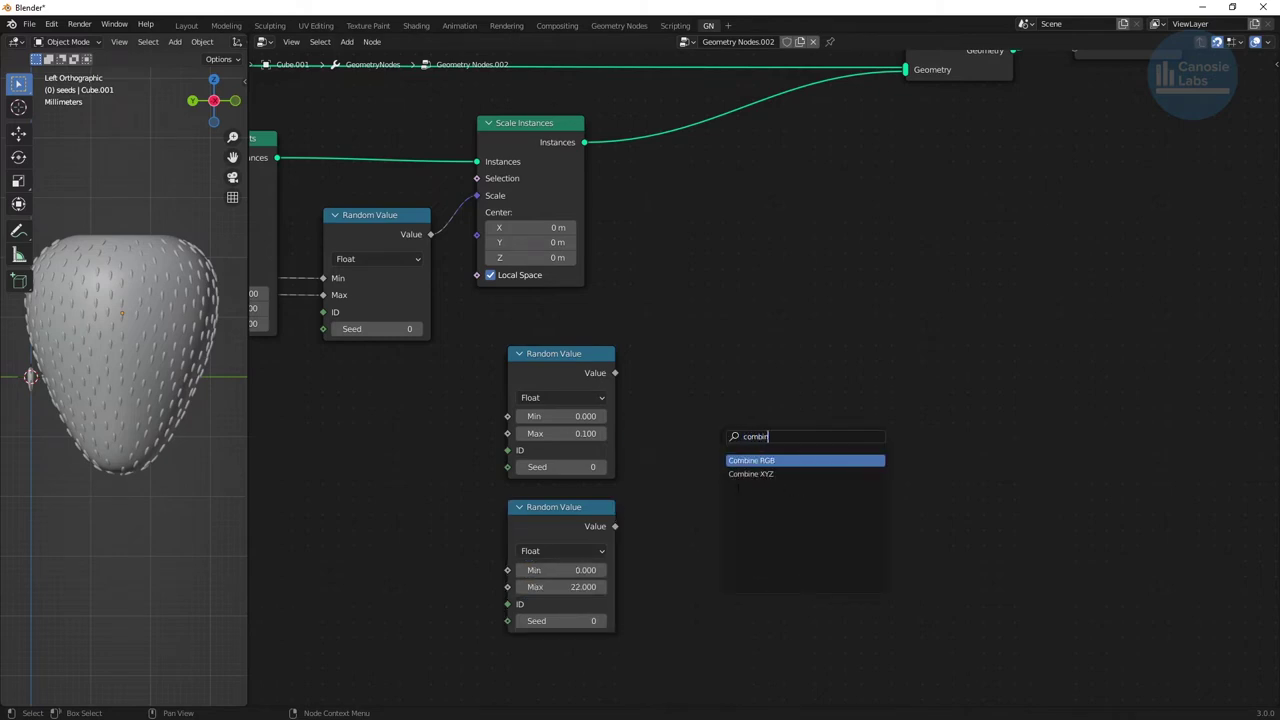
{"action": "left_click", "coordinate": [752, 473]}
{"action": "left_click", "coordinate": [752, 473]}
{"action": "left_click_drag", "start_coordinate": [615, 373], "coordinate": [723, 470]}
{"action": "left_click_drag", "start_coordinate": [615, 526], "coordinate": [726, 488]}
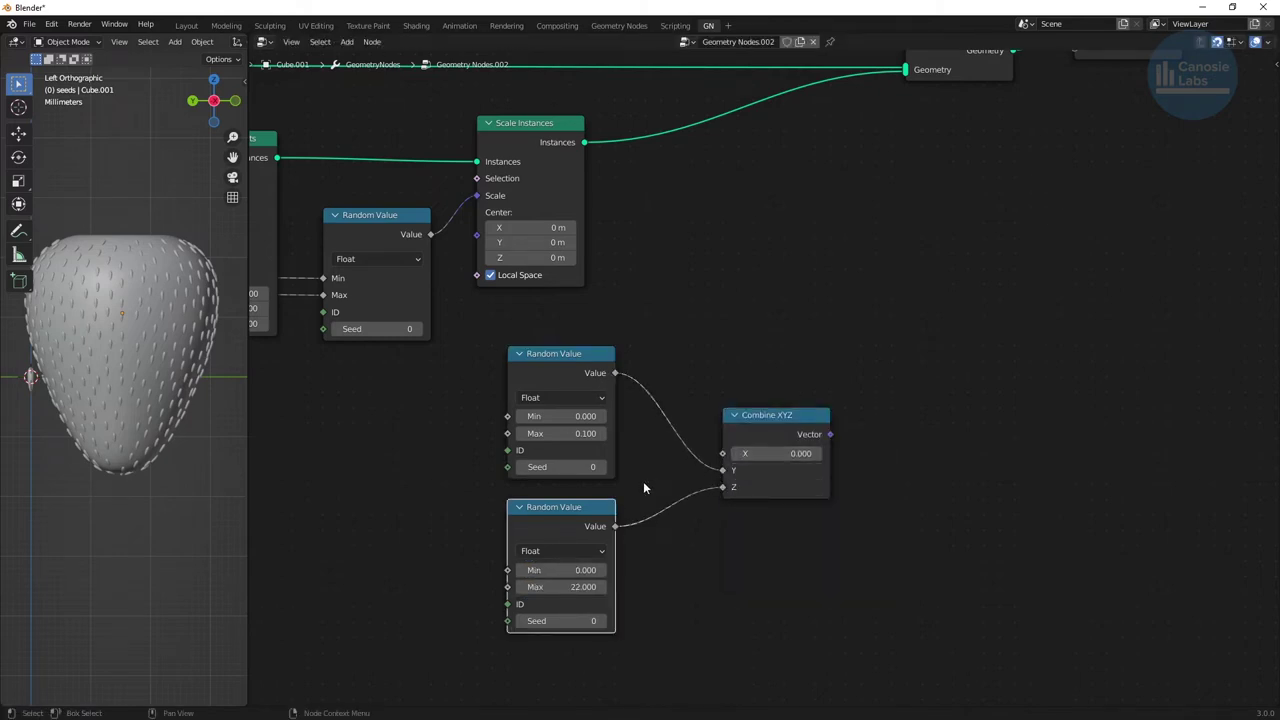
Add a Math node set to Multiply and link the Combine XYZ Vector into its second Value.
{"action": "key", "text": "shift+a"}
{"action": "type", "text": "add"}
{"action": "key", "text": "Return"}
{"action": "left_click", "coordinate": [919, 357]}
{"action": "left_click", "coordinate": [924, 381]}
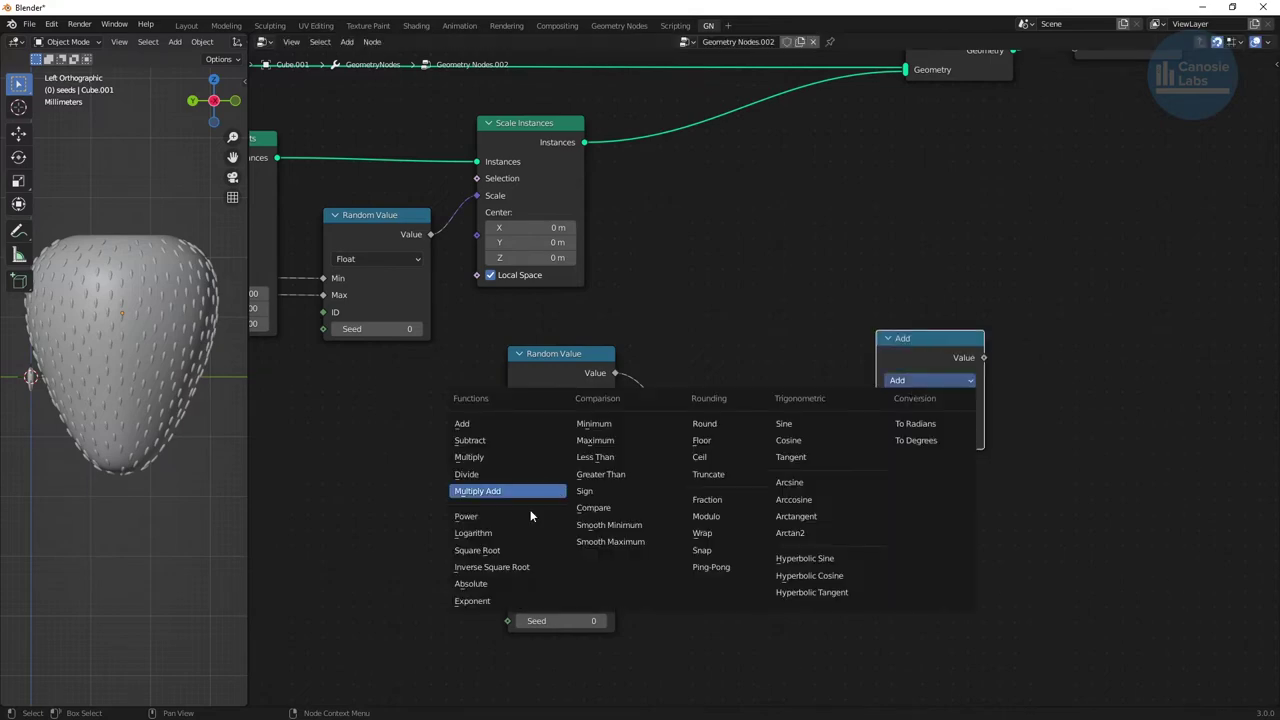
{"action": "left_click", "coordinate": [500, 458]}
{"action": "left_click_drag", "start_coordinate": [830, 434], "coordinate": [876, 436]}
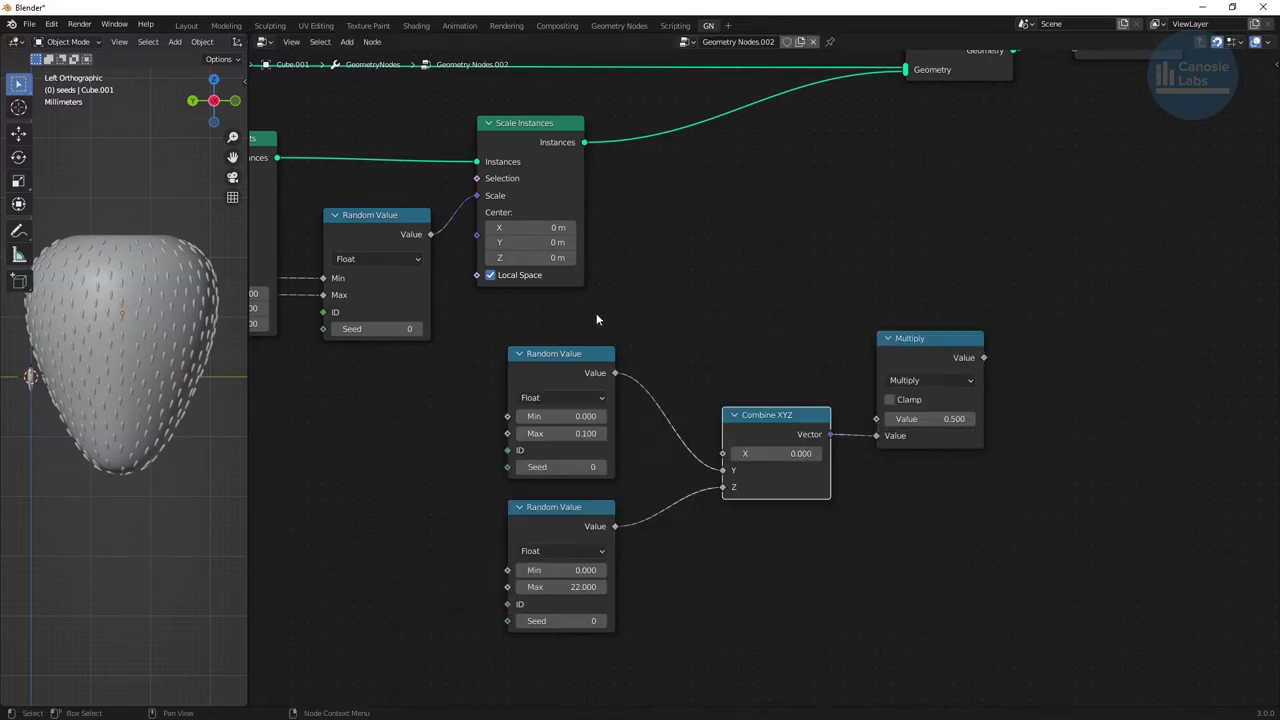
Expose the Multiply node's first Value as a Group Input parameter named Random Rotation with type Boolean.
{"action": "scroll", "coordinate": [598, 320], "scroll_direction": "down", "scroll_amount": 3}
{"action": "middle_click_drag", "start_coordinate": [550, 308], "coordinate": [734, 348]}
{"action": "scroll", "coordinate": [734, 348], "scroll_direction": "down", "scroll_amount": 2}
{"action": "left_click_drag", "start_coordinate": [286, 336], "coordinate": [945, 426]}
{"action": "scroll", "coordinate": [945, 424], "scroll_direction": "up", "scroll_amount": 5}
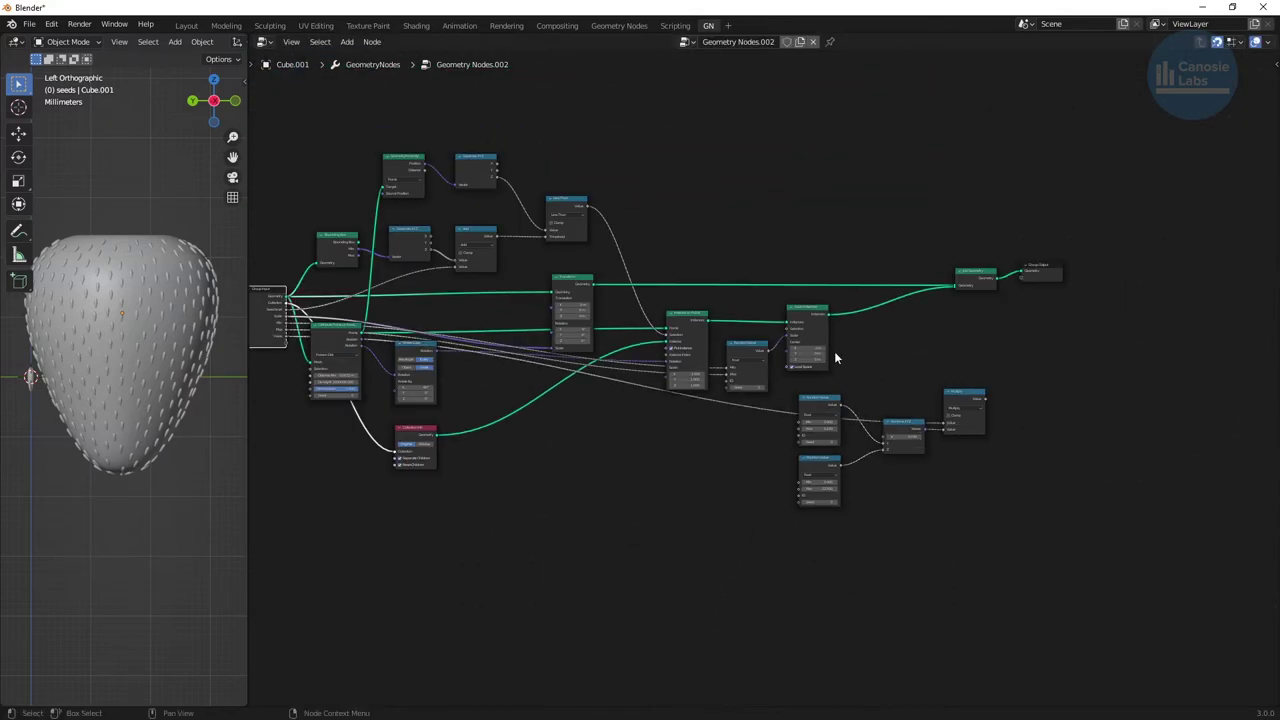
{"action": "key", "text": "n"}
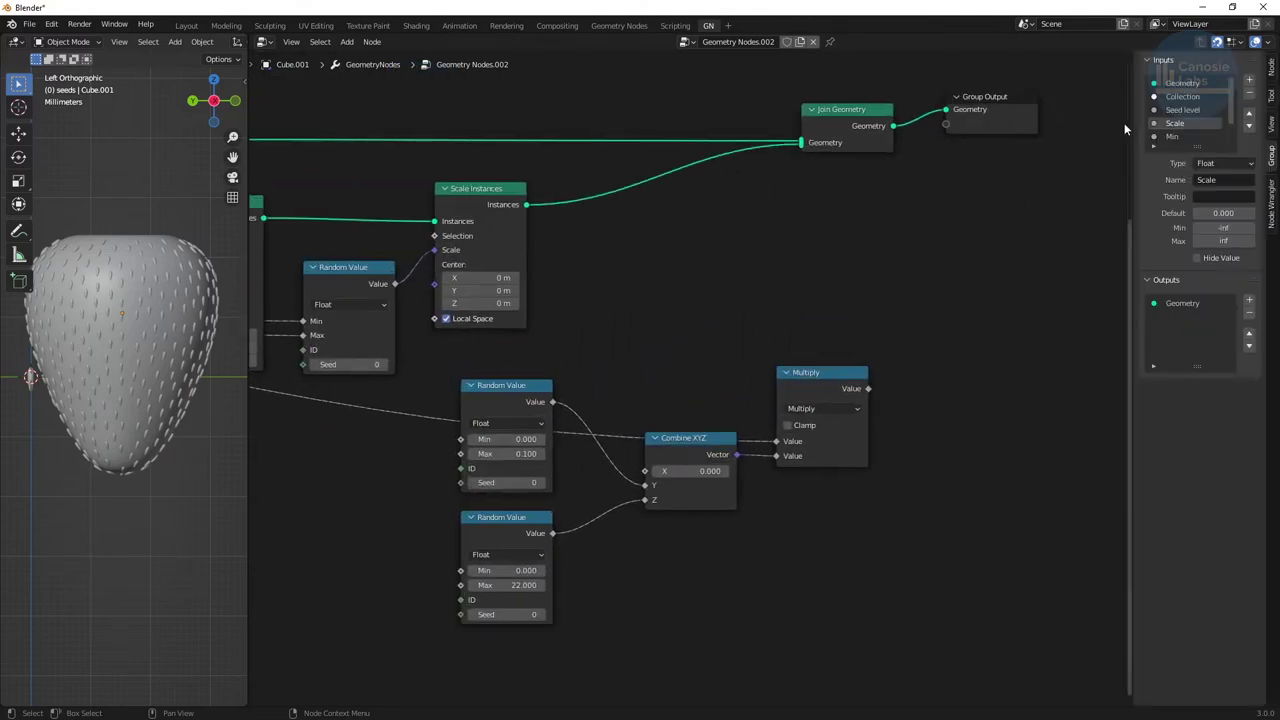
{"action": "type", "text": "Random Rotation"}
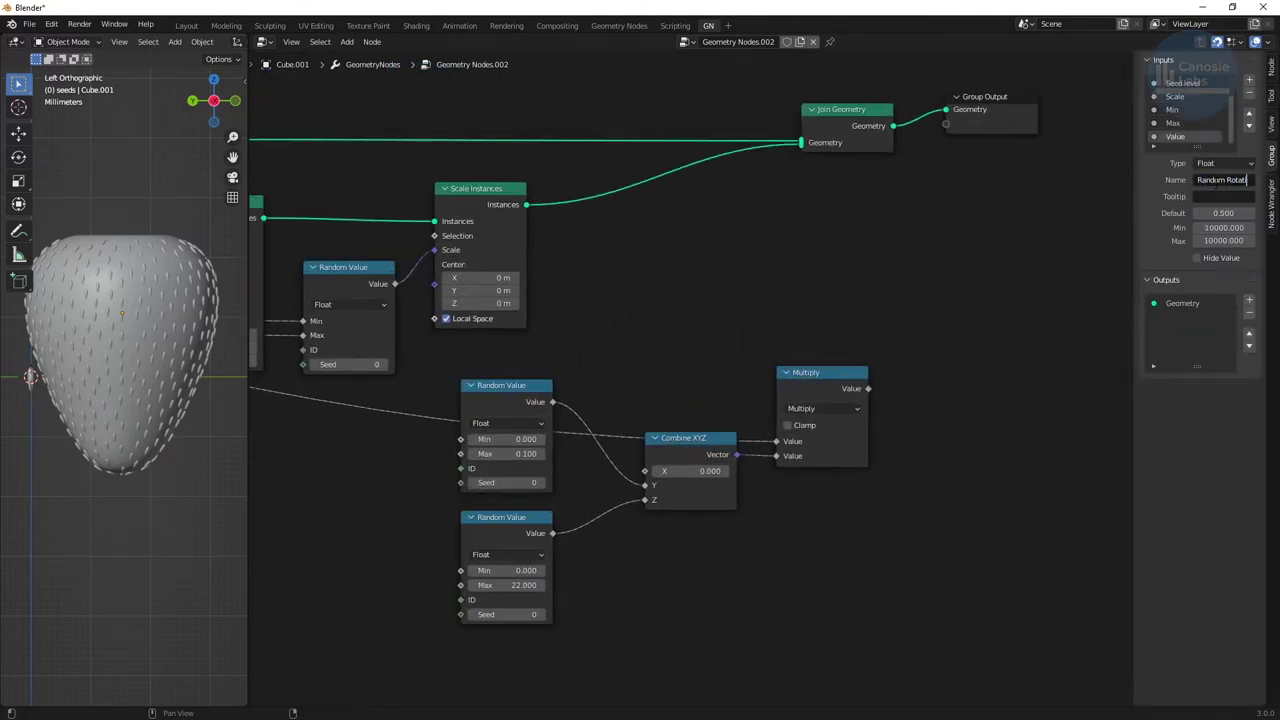
{"action": "left_click", "coordinate": [1222, 163]}
{"action": "left_click", "coordinate": [1218, 193]}
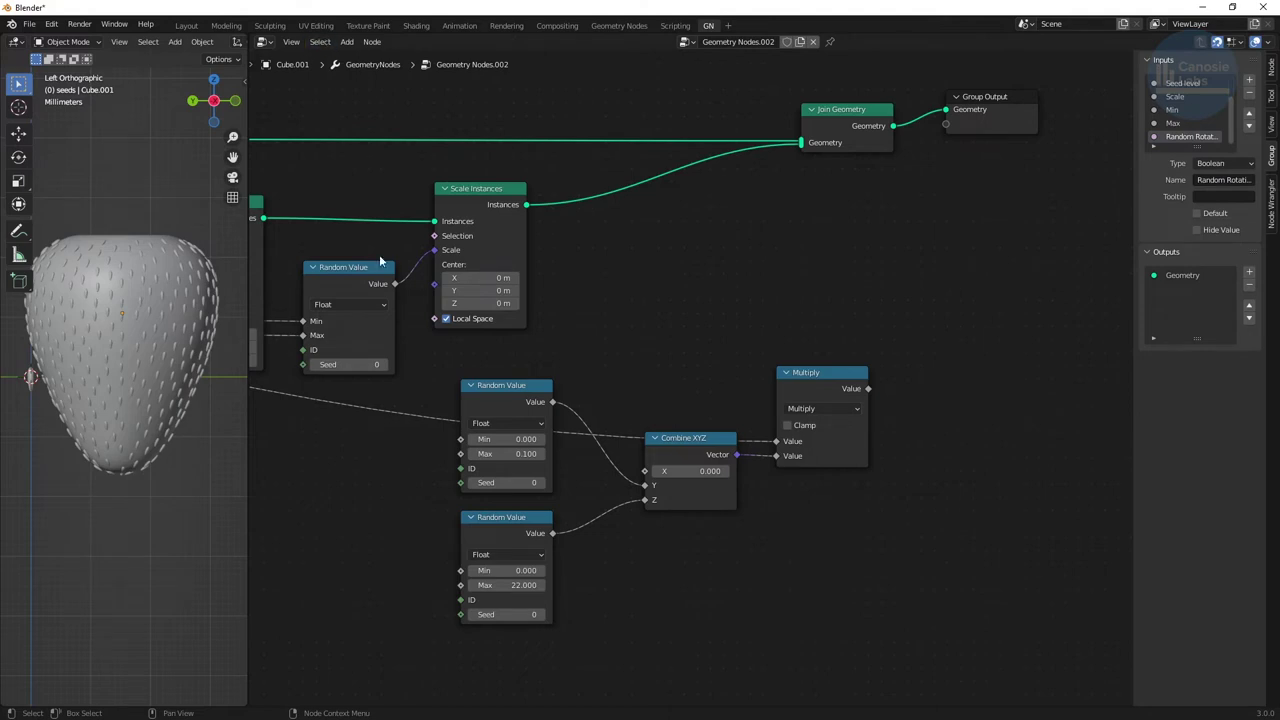
Make room before Join Geometry, insert a Rotate Instances node after Scale Instances, and link Multiply's Value into its Rotation.
{"action": "middle_click_drag", "start_coordinate": [865, 234], "coordinate": [673, 324]}
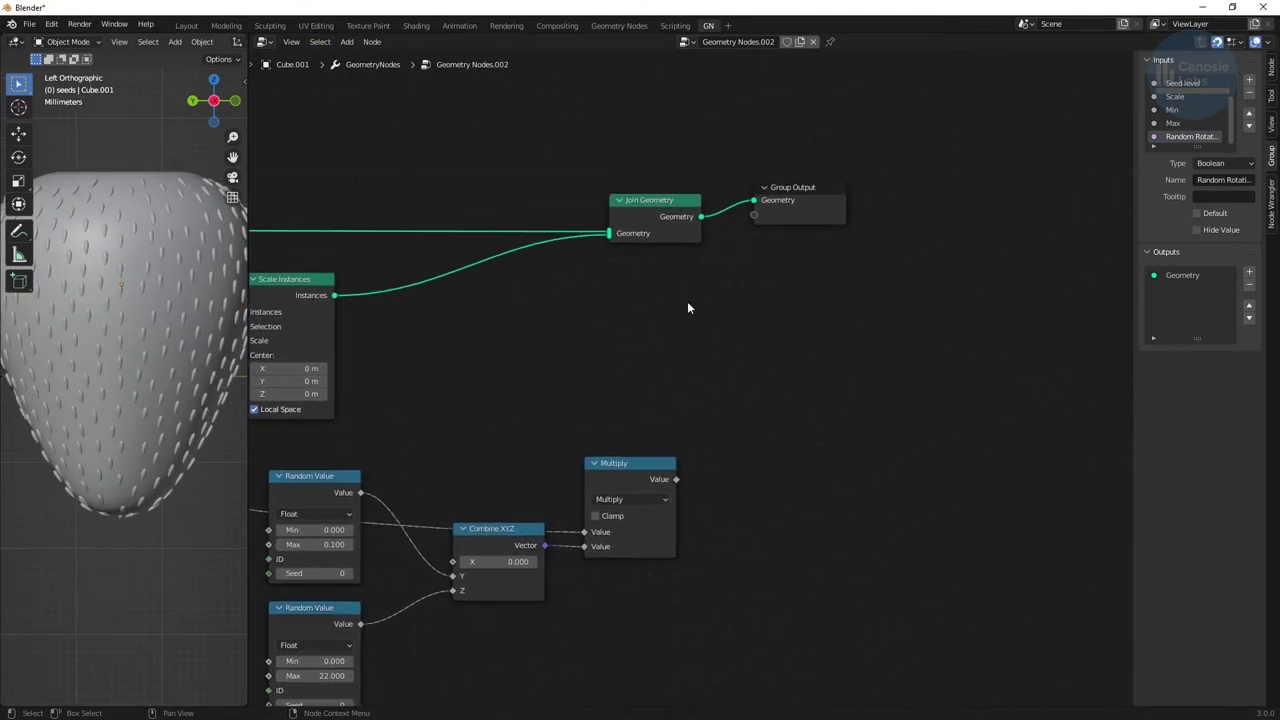
{"action": "left_click_drag", "start_coordinate": [688, 301], "coordinate": [765, 205]}
{"action": "left_click_drag", "start_coordinate": [642, 213], "coordinate": [865, 213]}
{"action": "left_click", "coordinate": [735, 364]}
{"action": "key", "text": "shift+a"}
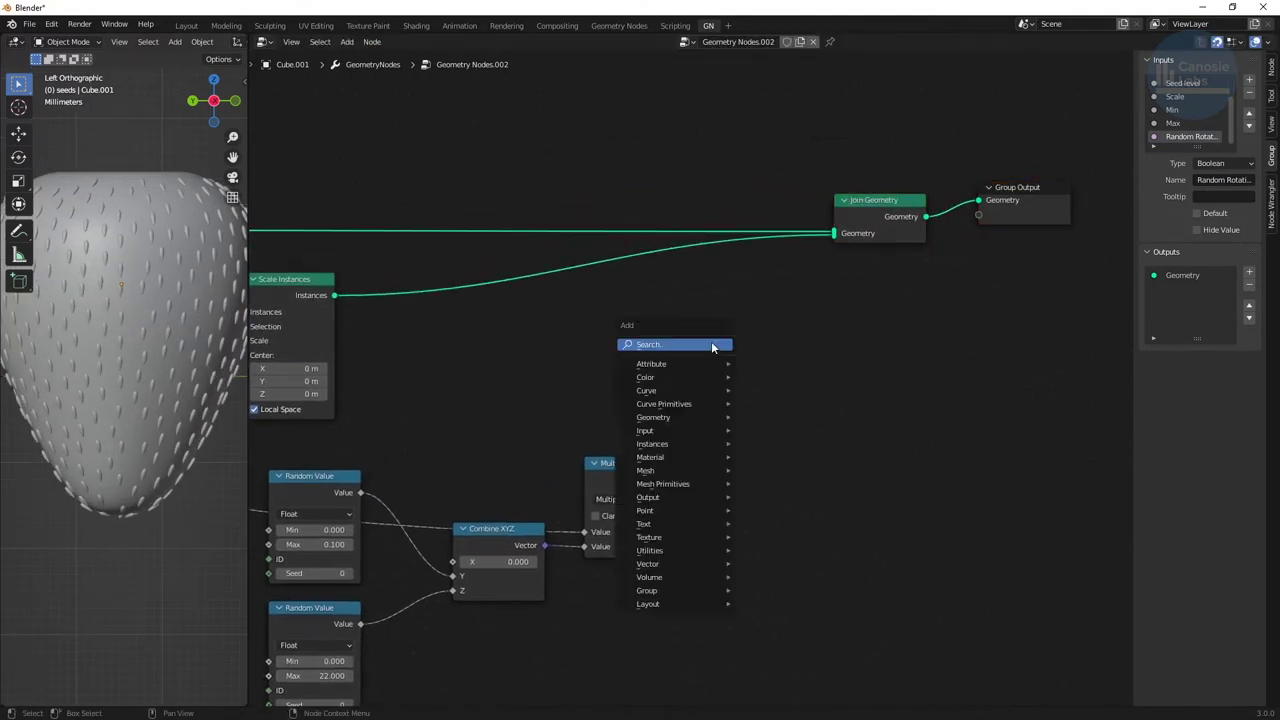
{"action": "type", "text": "rotate"}
{"action": "left_click", "coordinate": [770, 391]}
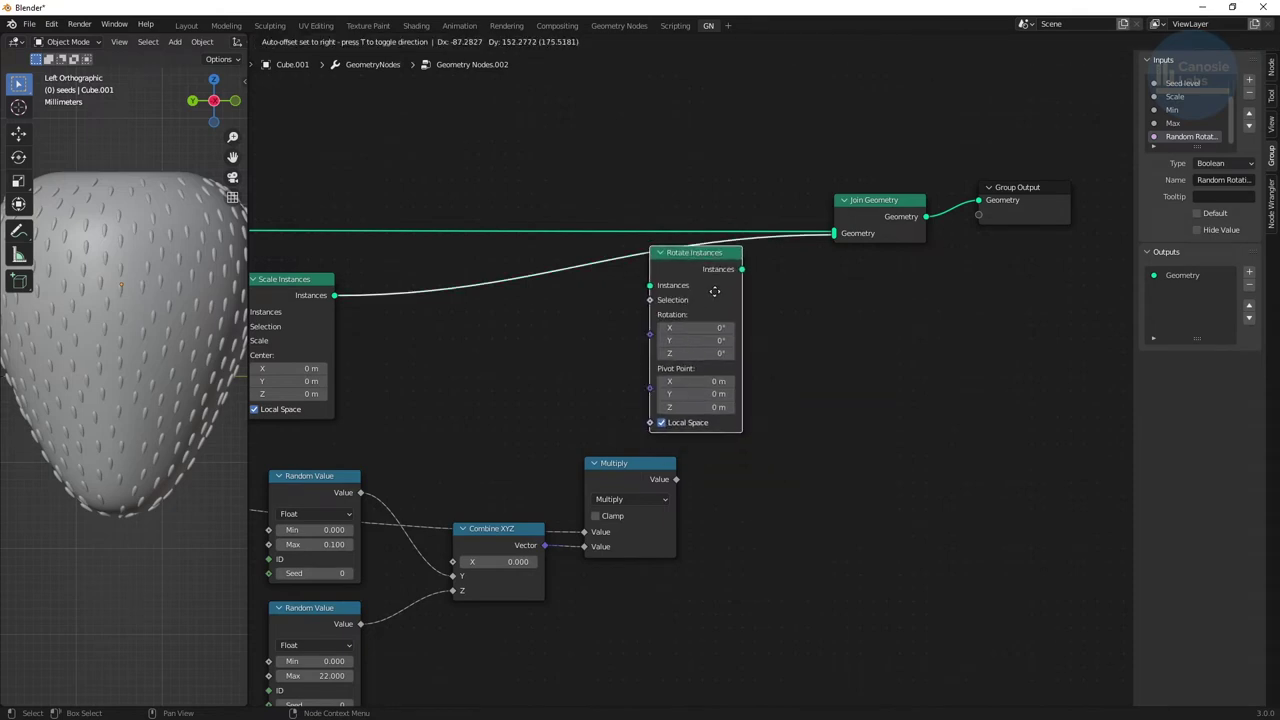
{"action": "left_click", "coordinate": [759, 279]}
{"action": "left_click_drag", "start_coordinate": [676, 479], "coordinate": [715, 360]}
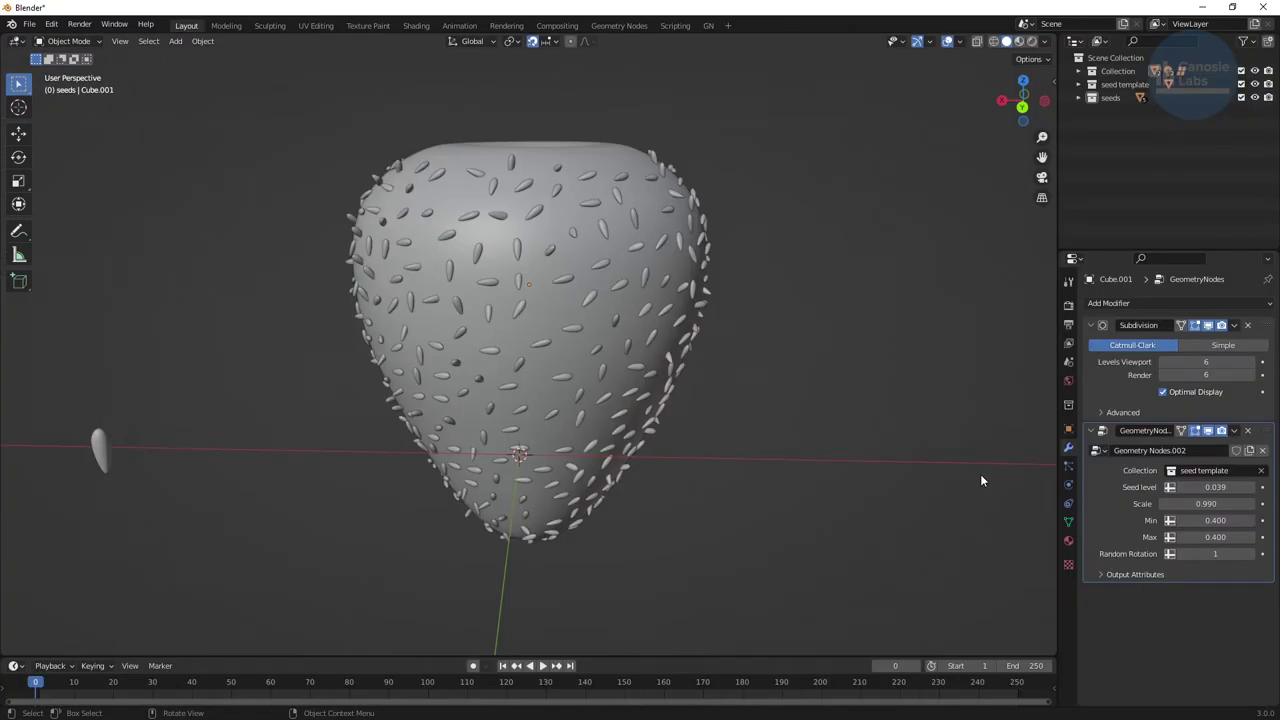
Set Random Rotation to 0 in the fruit's Geometry Nodes modifier.
{"action": "left_click", "coordinate": [1206, 553]}
{"action": "type", "text": "0"}
{"action": "key", "text": "Return"}
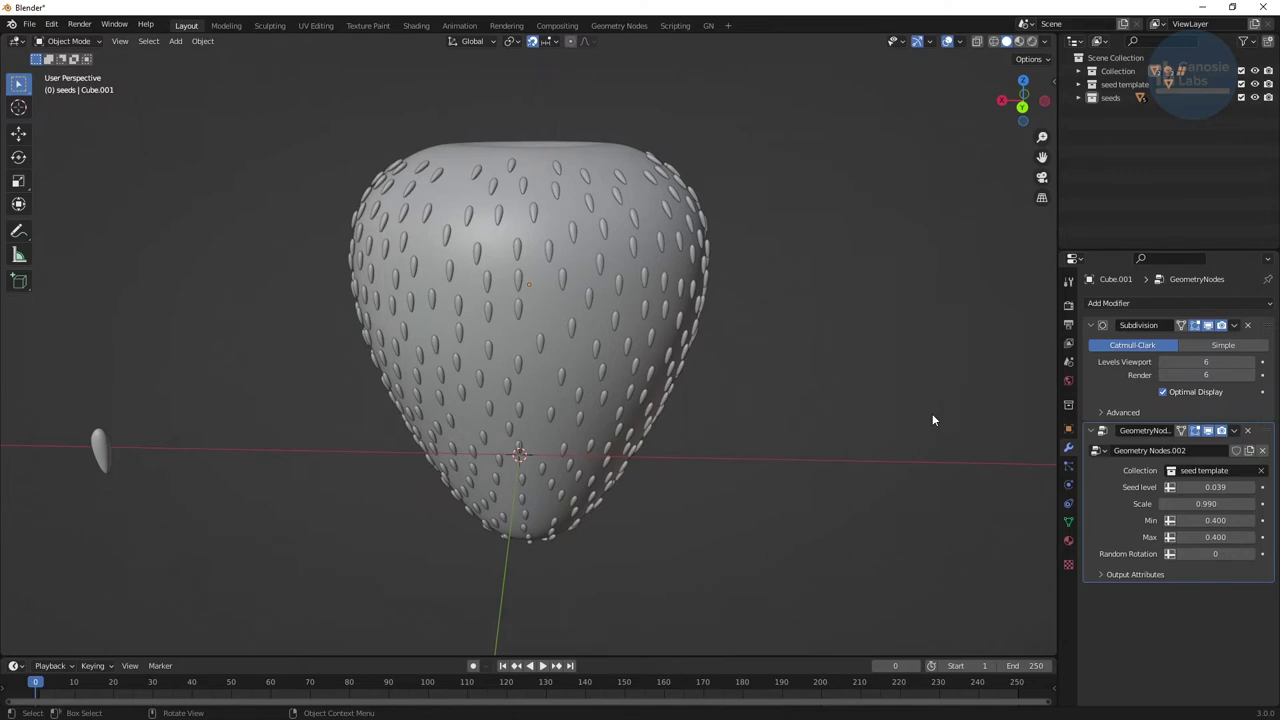
Move Join Geometry and Group Output away to make room and insert a Translate Instances node after Rotate Instances.
{"action": "key", "text": "ctrl+Page_Up"}
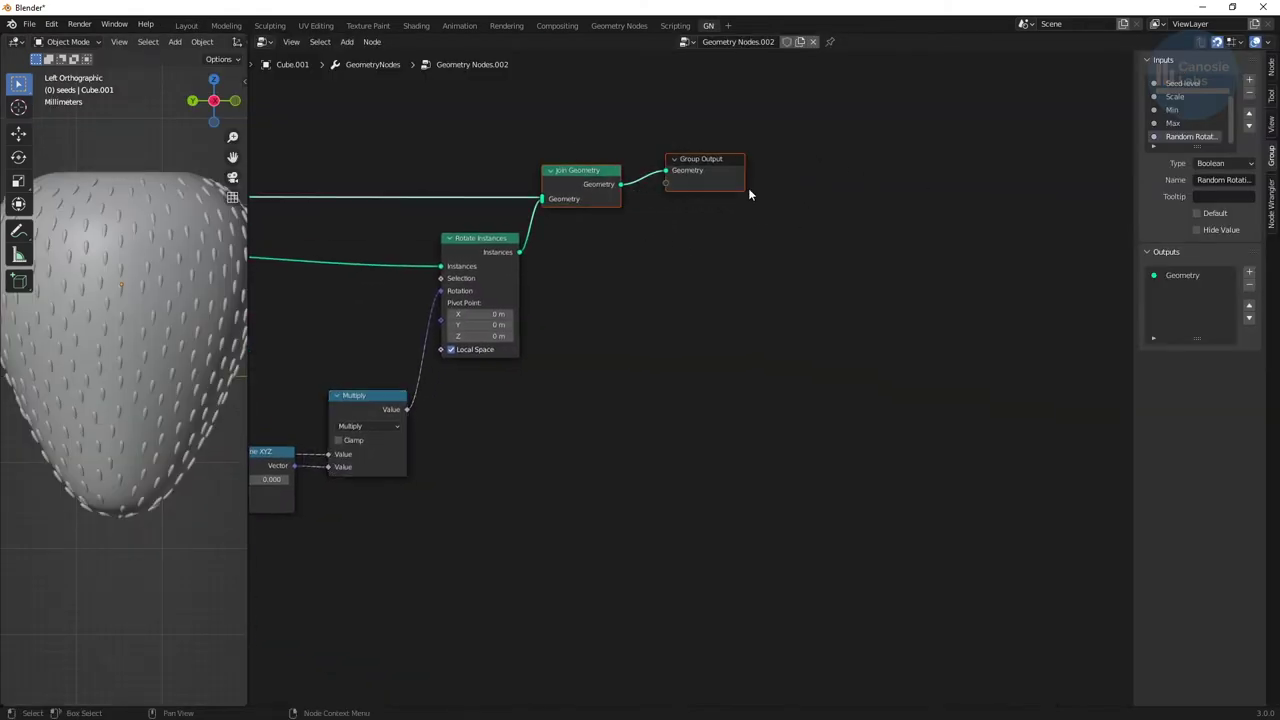
{"action": "left_click_drag", "start_coordinate": [688, 159], "coordinate": [936, 148]}
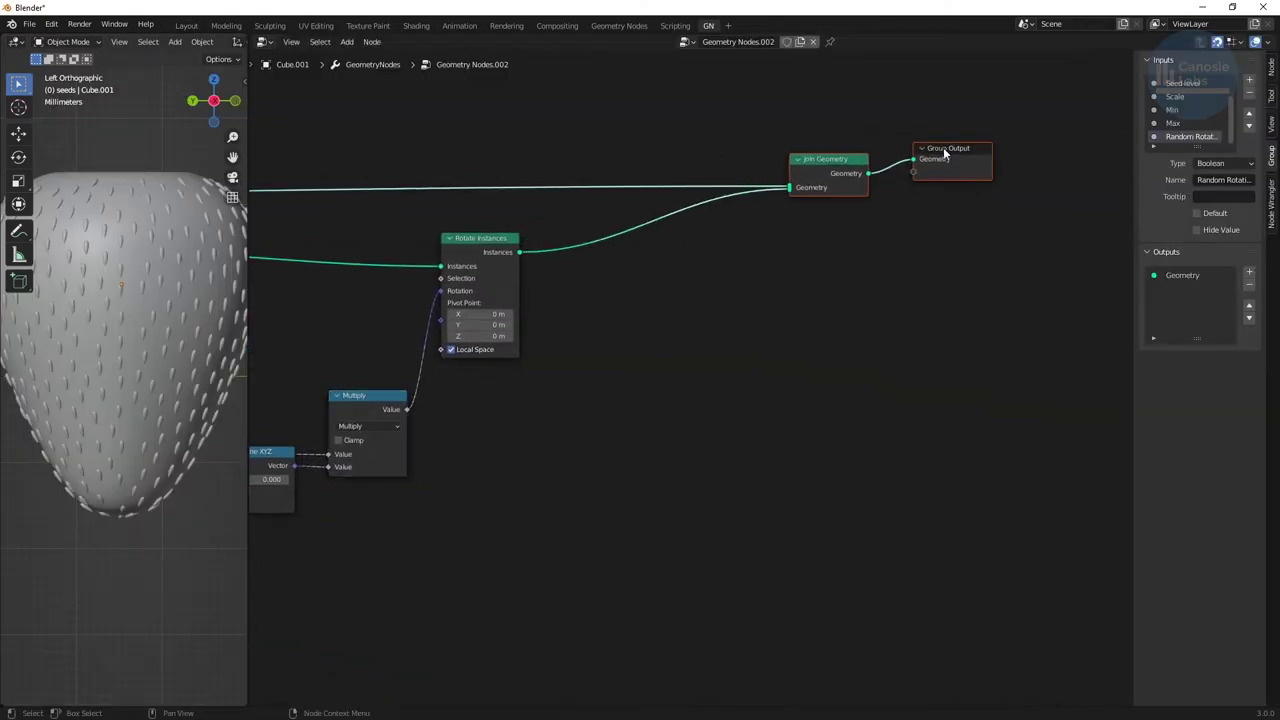
{"action": "key", "text": "shift+a"}
{"action": "left_click", "coordinate": [695, 261]}
{"action": "type", "text": "tra"}
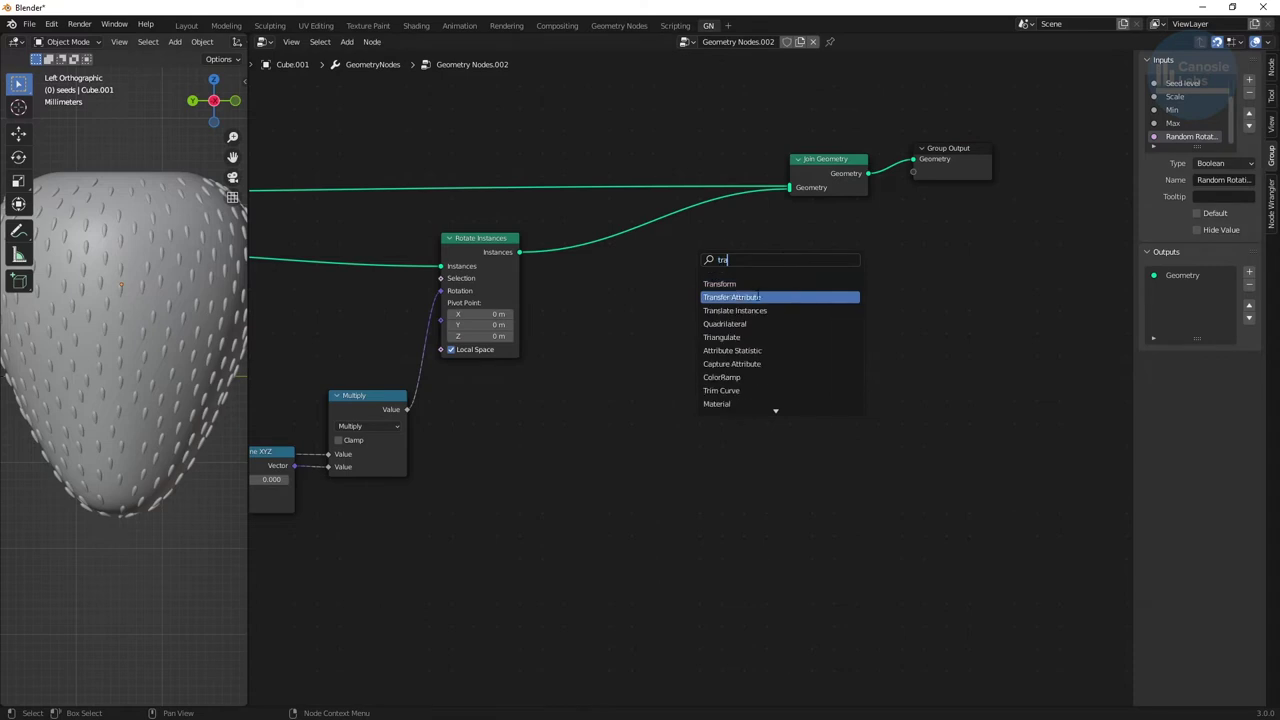
{"action": "left_click", "coordinate": [757, 310]}
{"action": "left_click", "coordinate": [690, 250]}
Expose the Translate Instances node's Translation as a Group Input parameter.
{"action": "scroll", "coordinate": [779, 295], "scroll_direction": "down", "scroll_amount": 4}
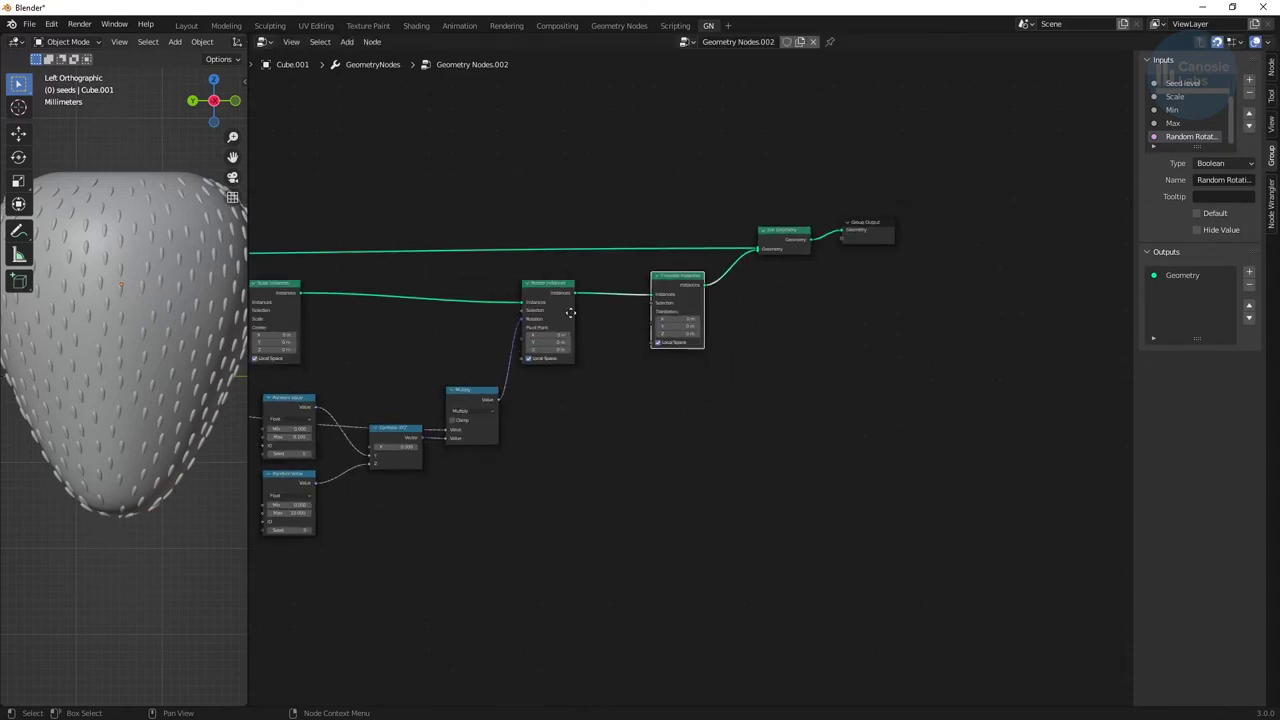
{"action": "scroll", "coordinate": [779, 295], "scroll_direction": "down", "scroll_amount": 4}
{"action": "scroll", "coordinate": [369, 350], "scroll_direction": "up", "scroll_amount": 2}
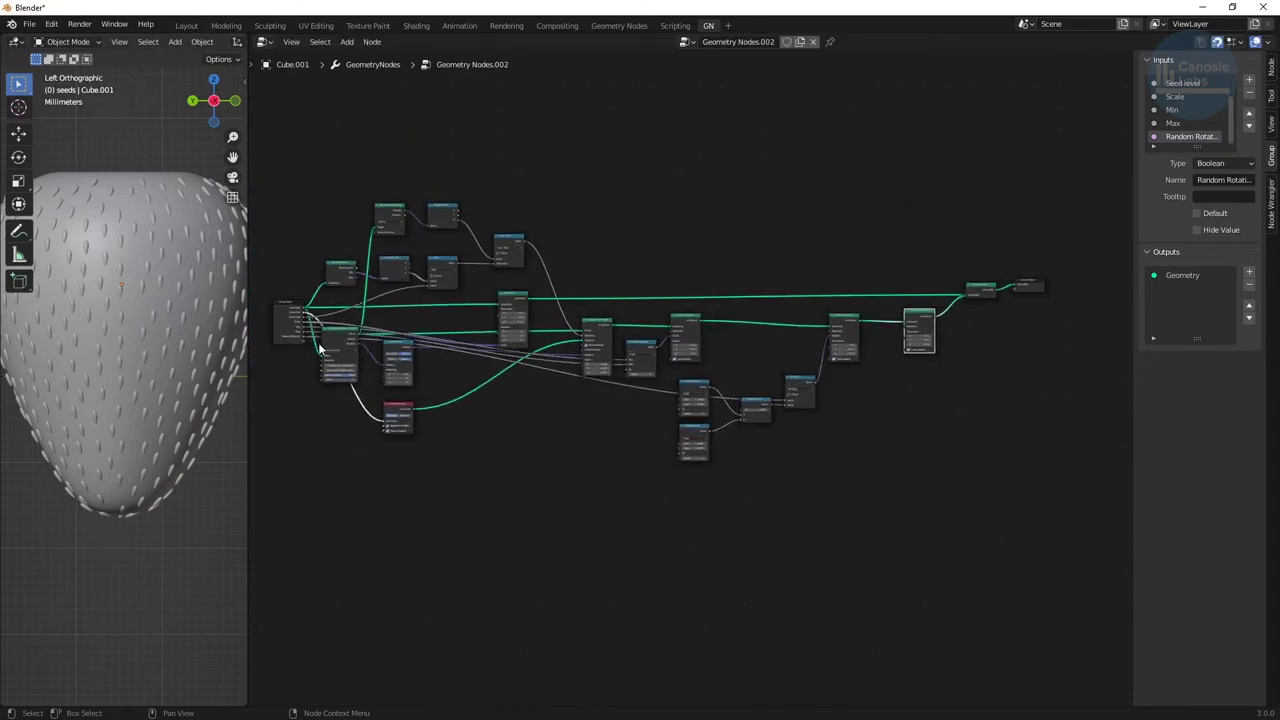
{"action": "left_click_drag", "start_coordinate": [305, 340], "coordinate": [905, 338]}
{"action": "scroll", "coordinate": [953, 348], "scroll_direction": "up", "scroll_amount": 2}
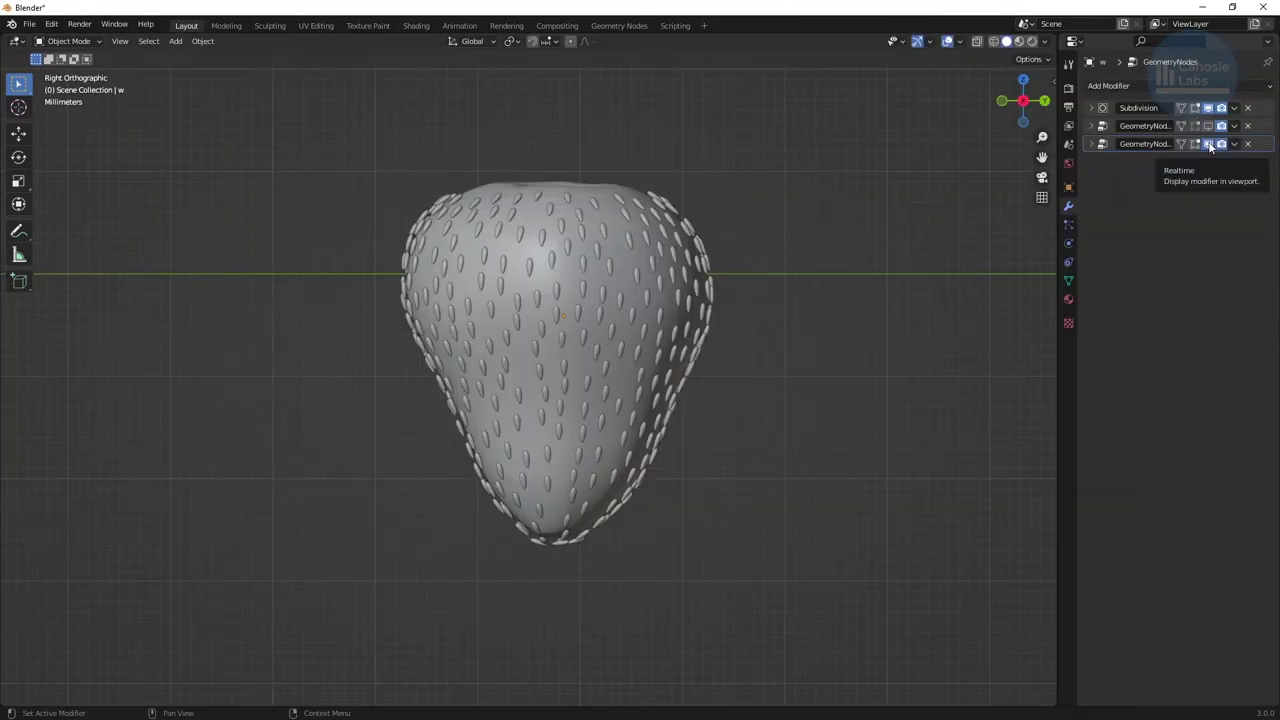
Compare the seed results of the strawberry's two Geometry Nodes modifiers by toggling their viewport display.
{"action": "left_click", "coordinate": [1208, 144]}
{"action": "left_click", "coordinate": [1208, 126]}
{"action": "left_click", "coordinate": [1208, 144]}
{"action": "left_click", "coordinate": [1208, 144]}
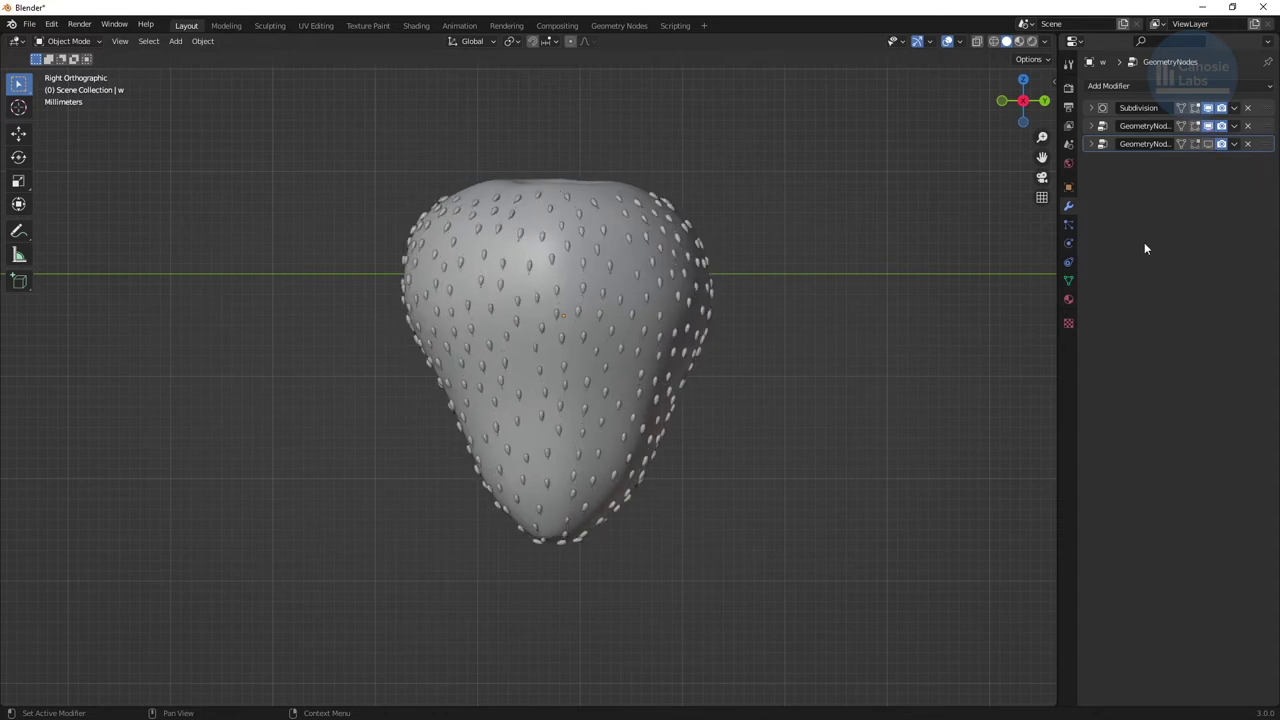
{"action": "left_click", "coordinate": [1208, 144]}
{"action": "left_click", "coordinate": [1208, 144]}
{"action": "left_click", "coordinate": [1208, 126]}
{"action": "left_click", "coordinate": [1208, 126]}
{"action": "left_click", "coordinate": [1208, 144]}
{"action": "left_click", "coordinate": [1208, 144]}
{"action": "left_click", "coordinate": [1208, 126]}
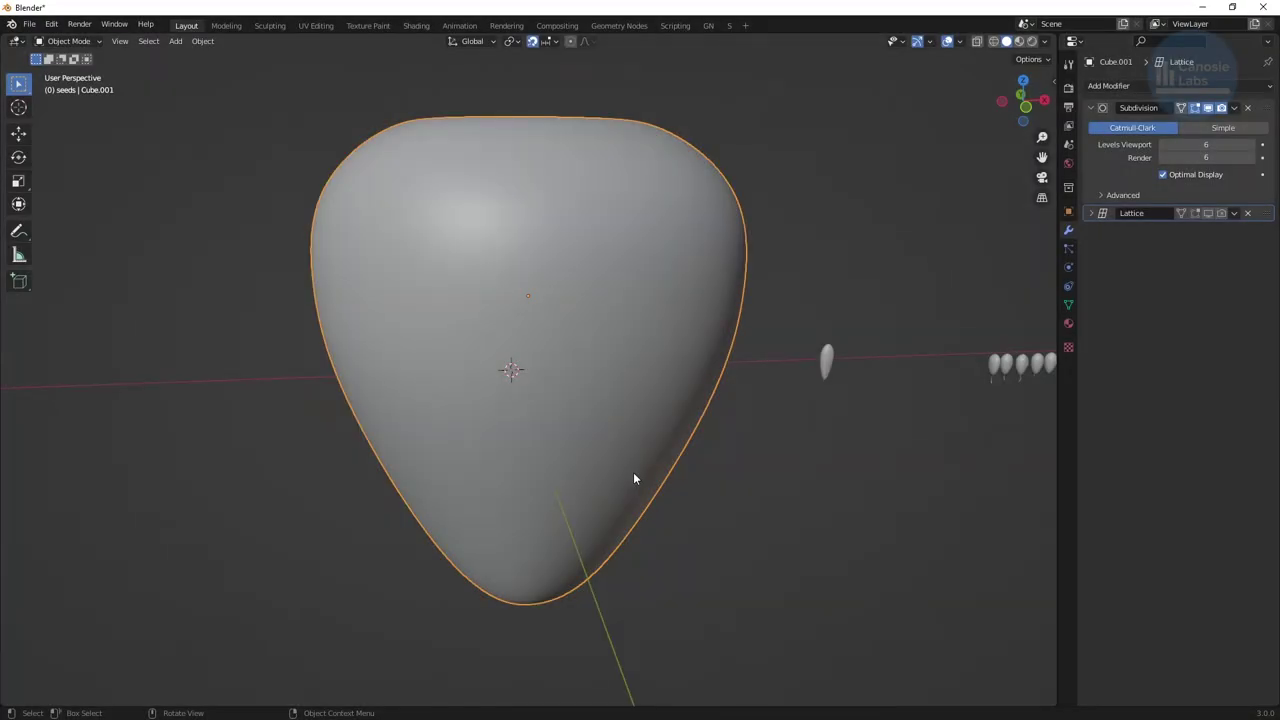
Replace the fruit's Lattice modifier with a Geometry Nodes modifier that uses the existing Geometry Nodes node group.
{"action": "left_click", "coordinate": [1247, 214]}
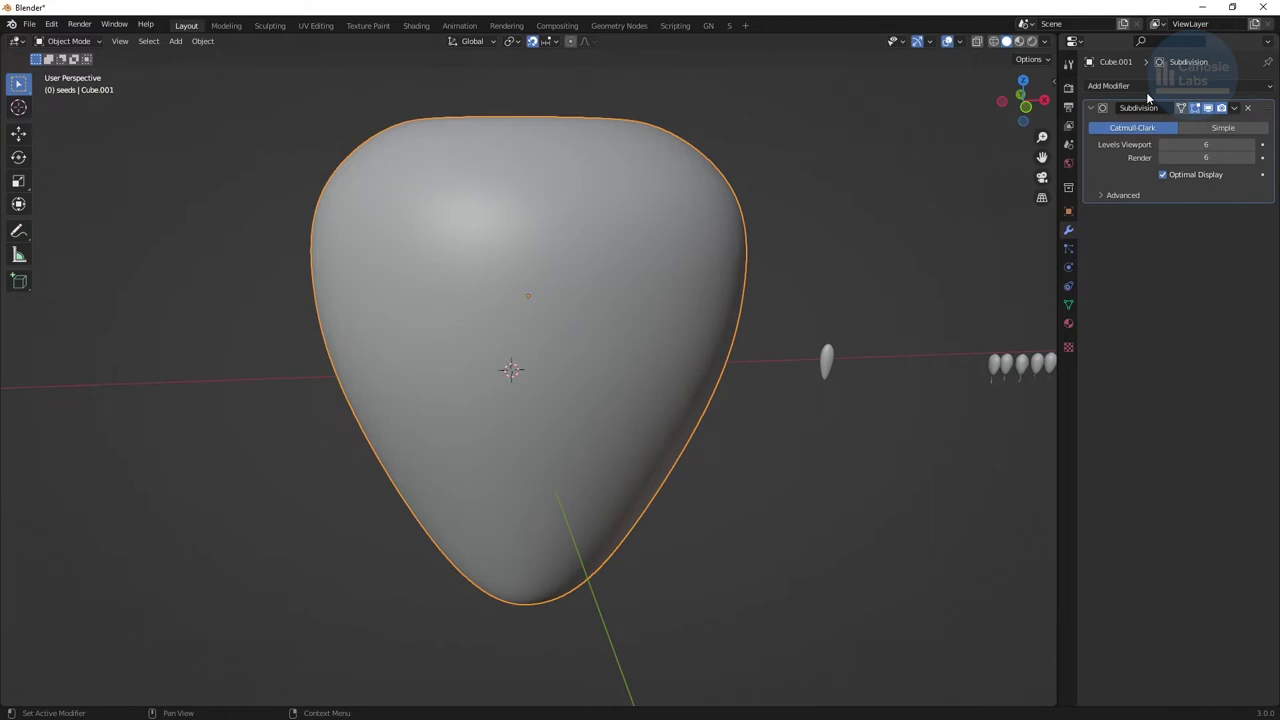
{"action": "left_click", "coordinate": [1146, 88]}
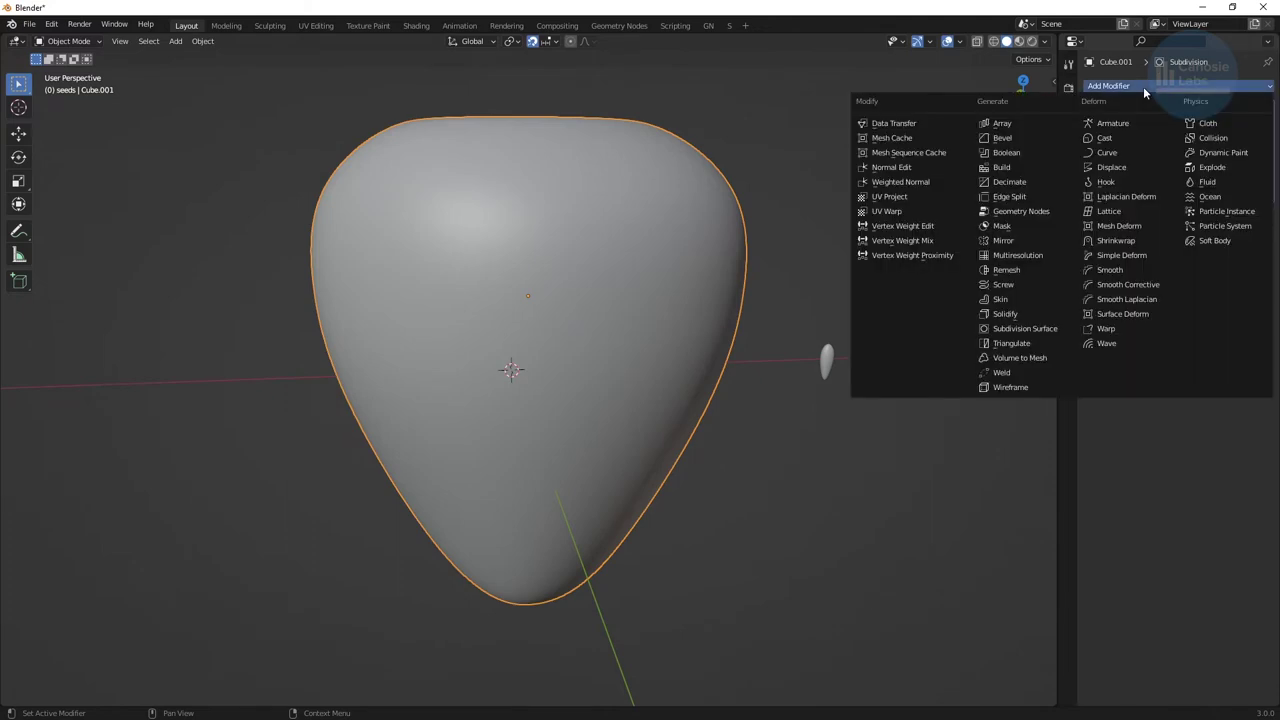
{"action": "left_click", "coordinate": [1043, 212]}
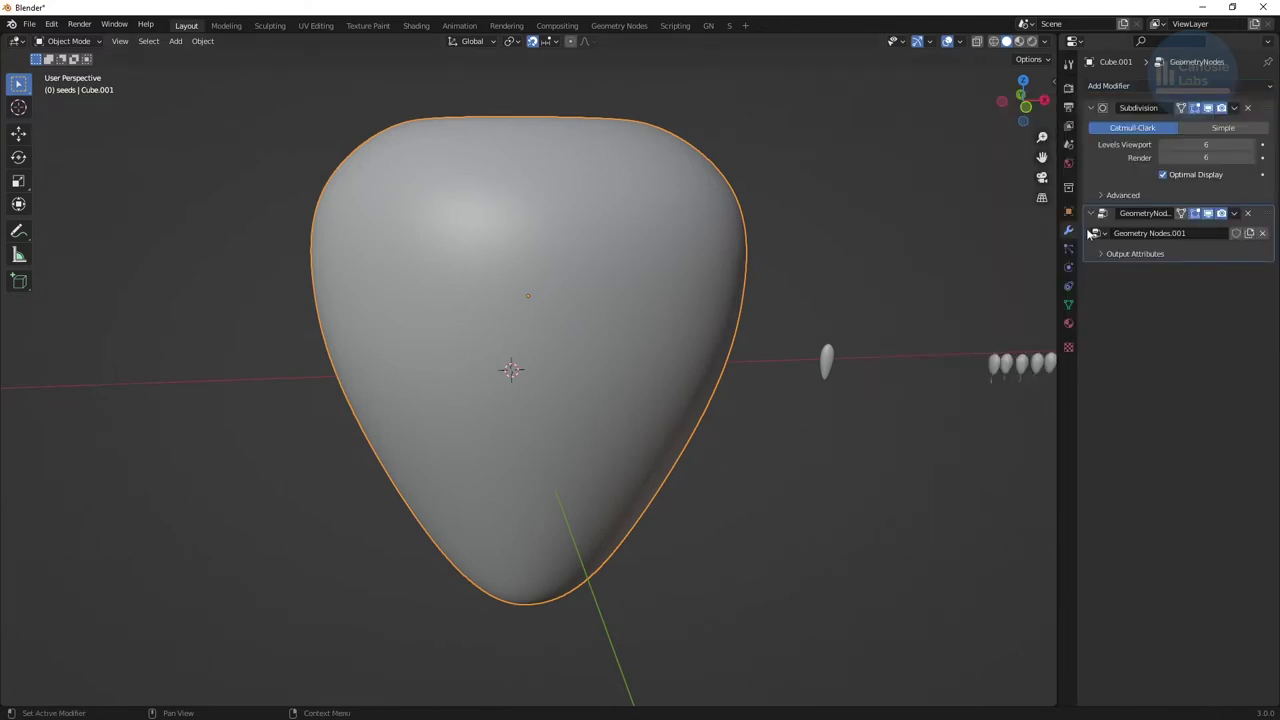
{"action": "left_click", "coordinate": [1094, 233]}
{"action": "left_click", "coordinate": [1113, 252]}
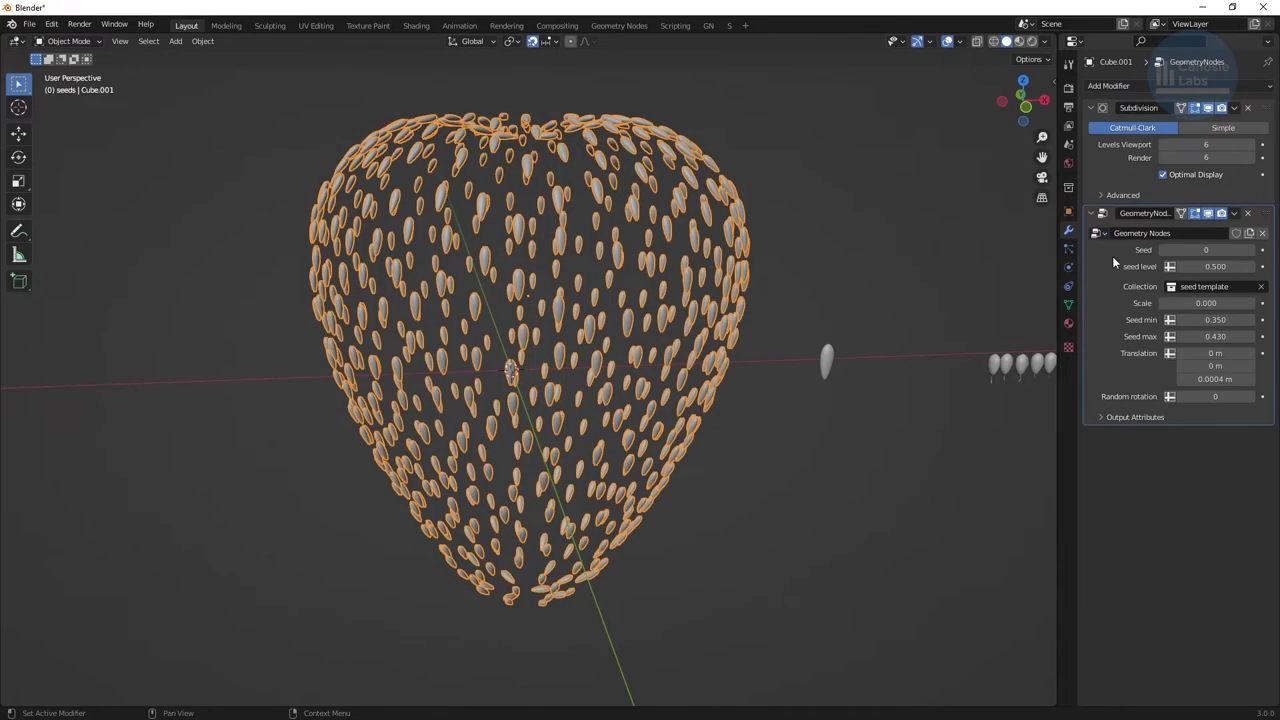
Choose the seed template collection in the Geometry Nodes modifier and set Scale to 0.98.
{"action": "left_click", "coordinate": [1185, 286]}
{"action": "left_click", "coordinate": [1176, 320]}
{"action": "left_click", "coordinate": [1200, 303]}
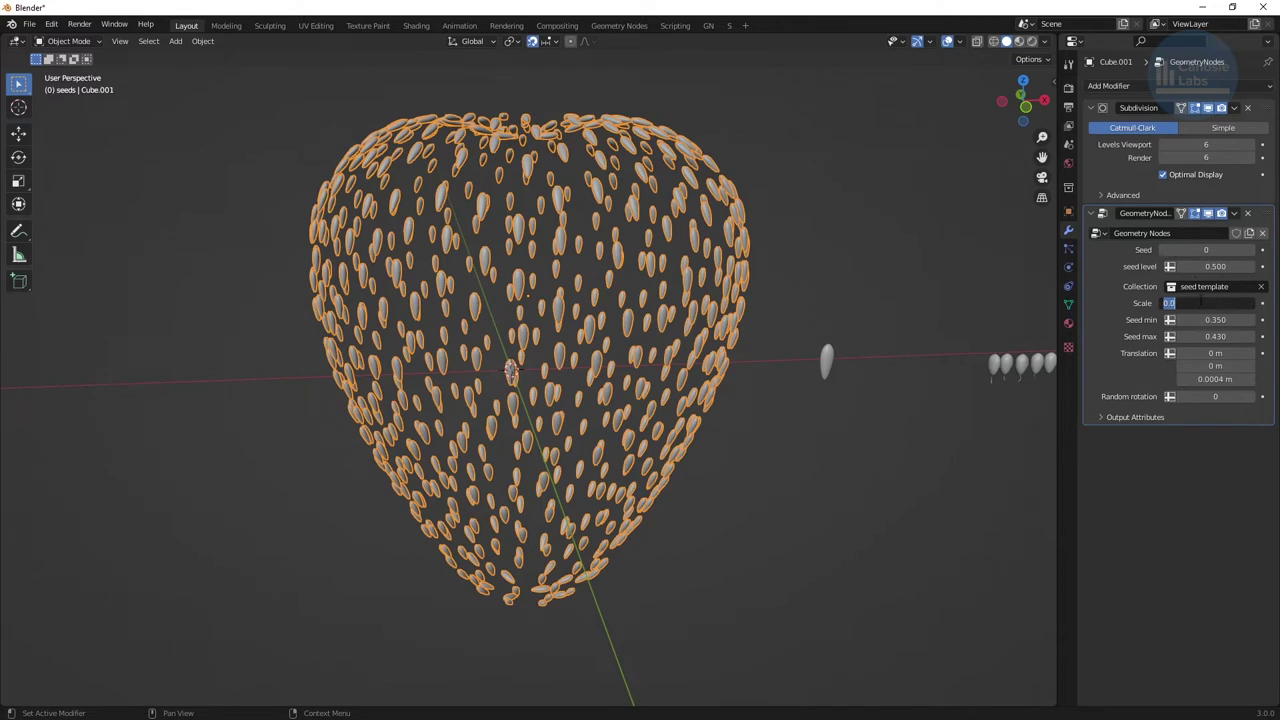
{"action": "key", "text": "BackSpace"}
{"action": "type", "text": ".98"}
{"action": "key", "text": "Return"}
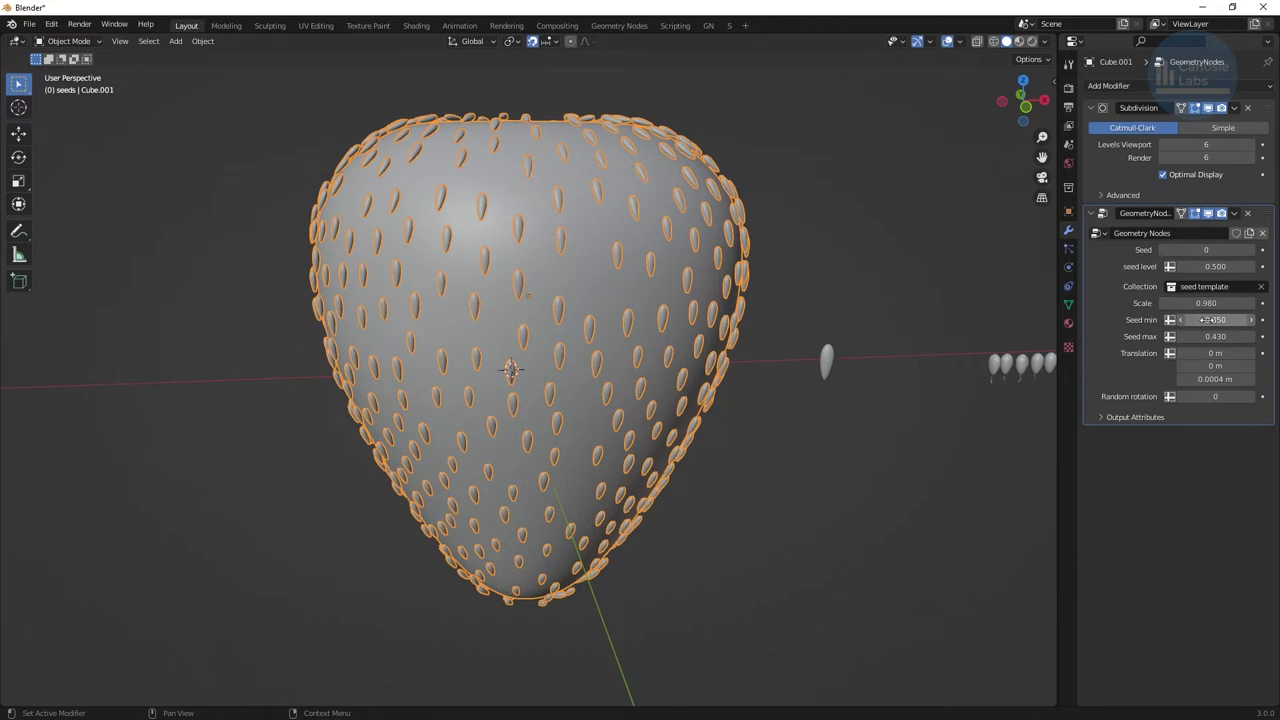
Set both Seed min and Seed max to 0.49 in the Geometry Nodes modifier.
{"action": "left_click", "coordinate": [1212, 319]}
{"action": "type", "text": ".49"}
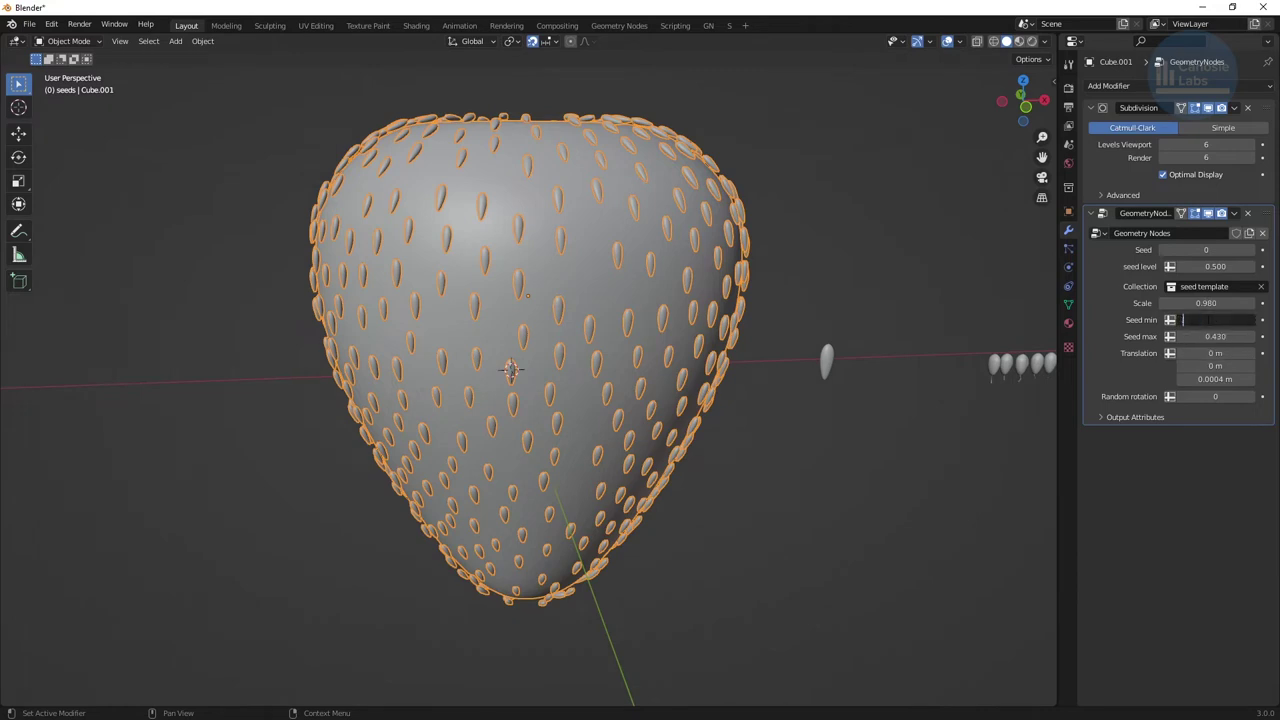
{"action": "double_click", "coordinate": [1211, 334]}
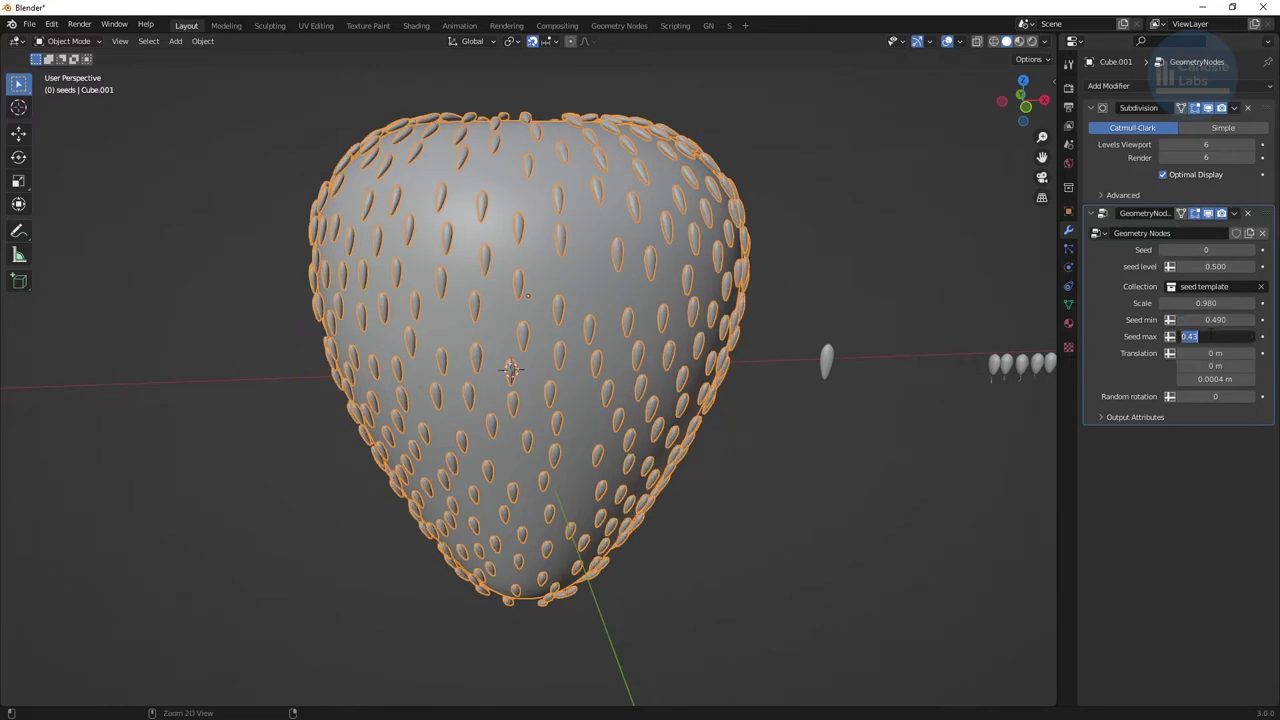
{"action": "type", "text": ".49"}
{"action": "left_click", "coordinate": [1168, 463]}
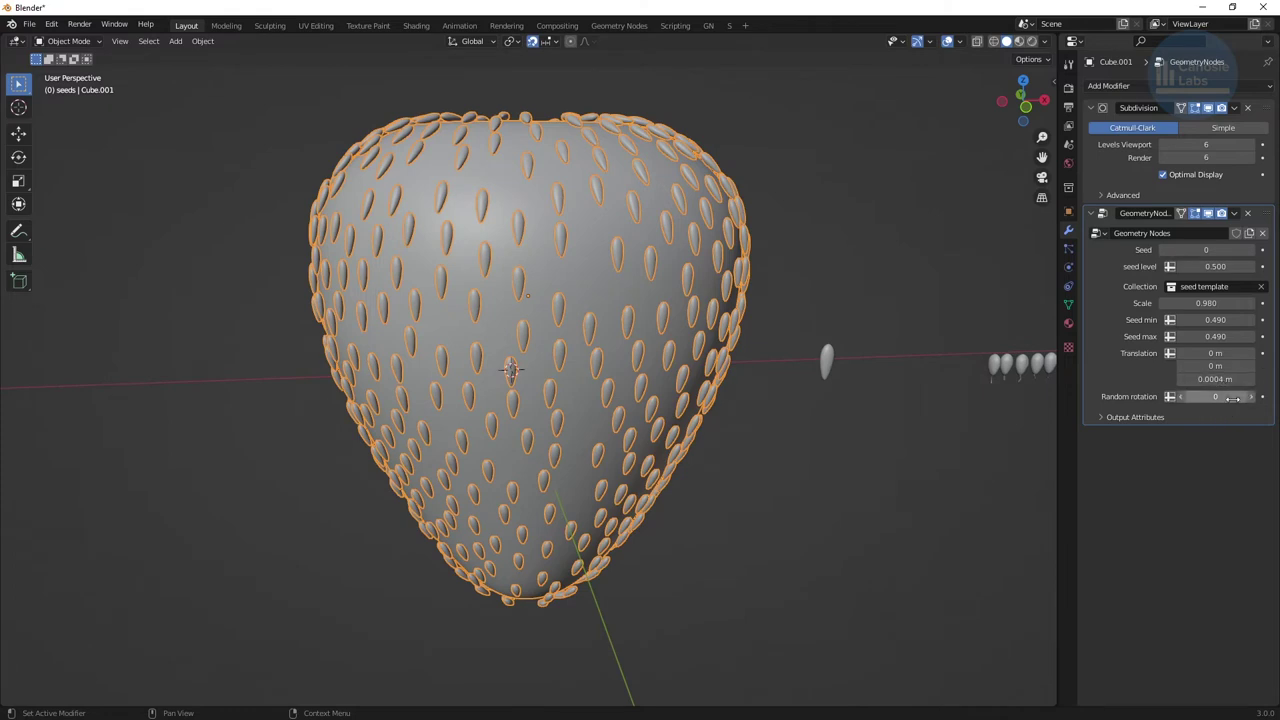
Set the Z Translation of the seeds to 0 m in the Geometry Nodes modifier.
{"action": "left_click", "coordinate": [1205, 379]}
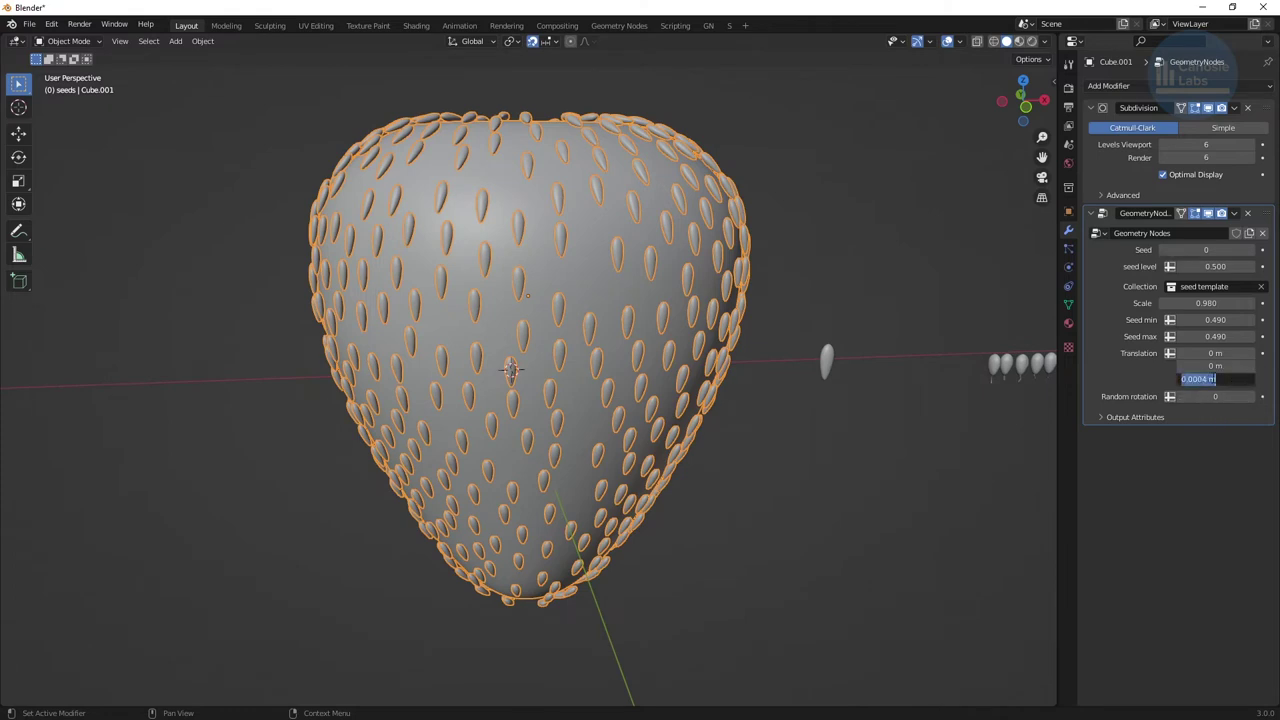
{"action": "type", "text": "0"}
{"action": "key", "text": "Return"}
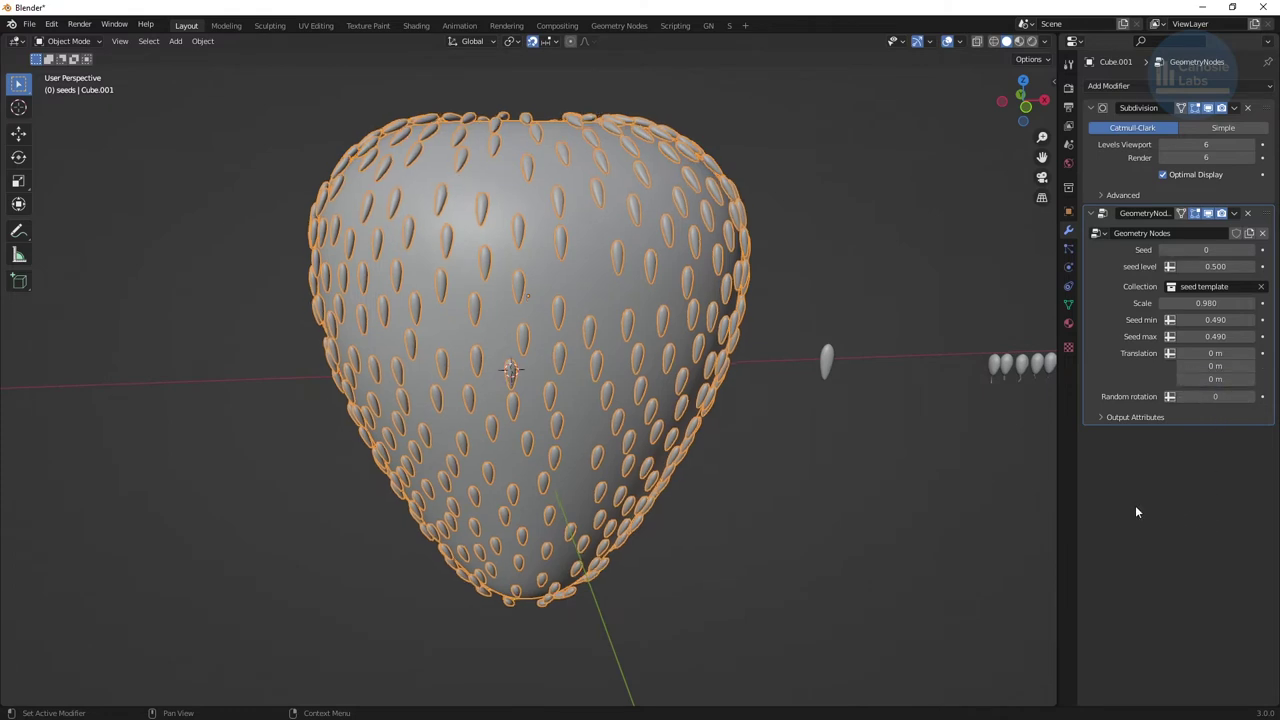
Set the seed level to 0.039 and change the Seed number to vary the seed distribution in the Geometry Nodes modifier.
{"action": "left_click_drag", "start_coordinate": [1215, 266], "coordinate": [1160, 266]}
{"action": "left_click", "coordinate": [1215, 266]}
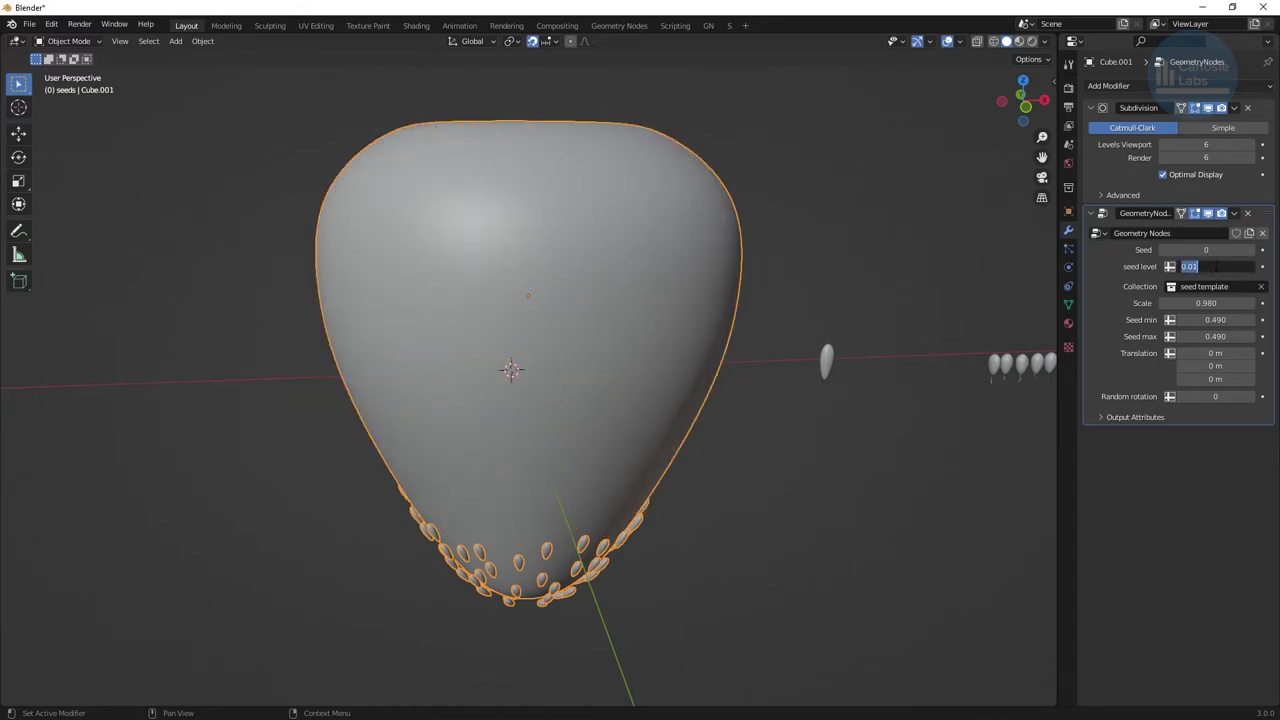
{"action": "type", "text": "0.5"}
{"action": "key", "text": "Return"}
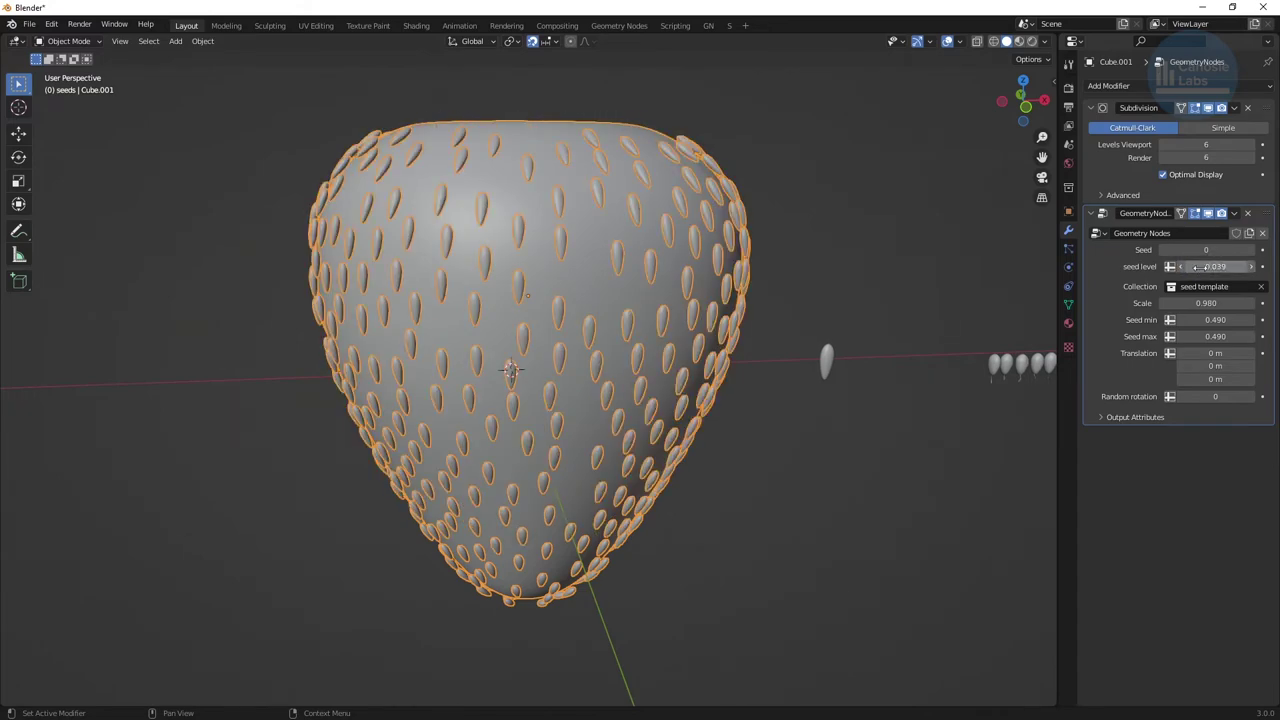
{"action": "left_click_drag", "start_coordinate": [1205, 249], "coordinate": [1249, 249]}
{"action": "left_click", "coordinate": [1205, 249]}
{"action": "type", "text": "1"}
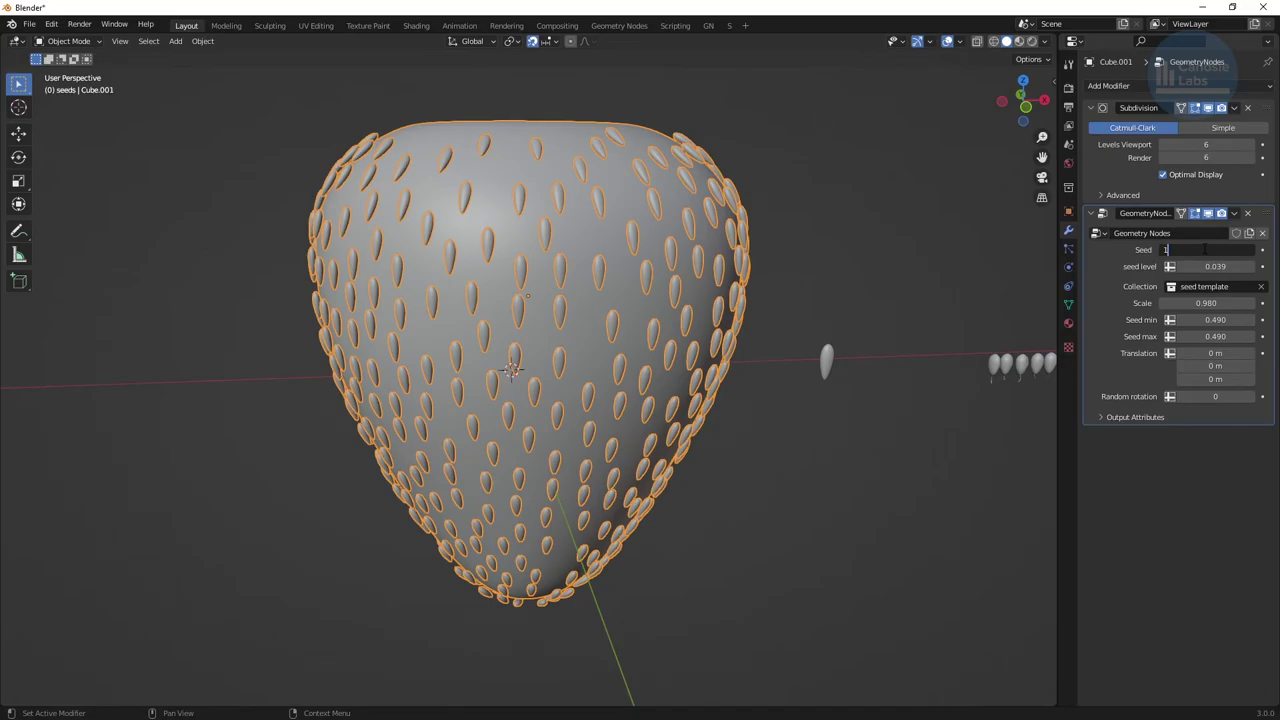
{"action": "key", "text": "Return"}
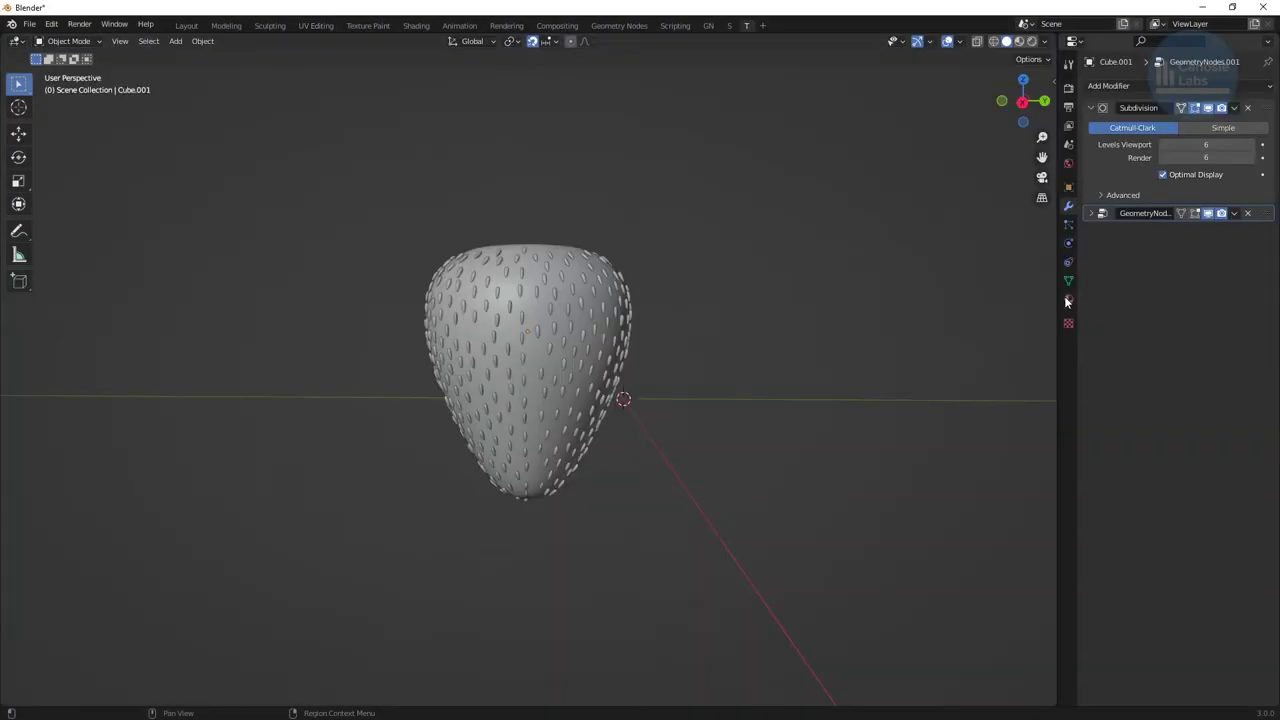
Add an Image Texture node to the fruit's material in the Shader Editor, beside the Principled BSDF node.
{"action": "left_click", "coordinate": [1067, 301]}
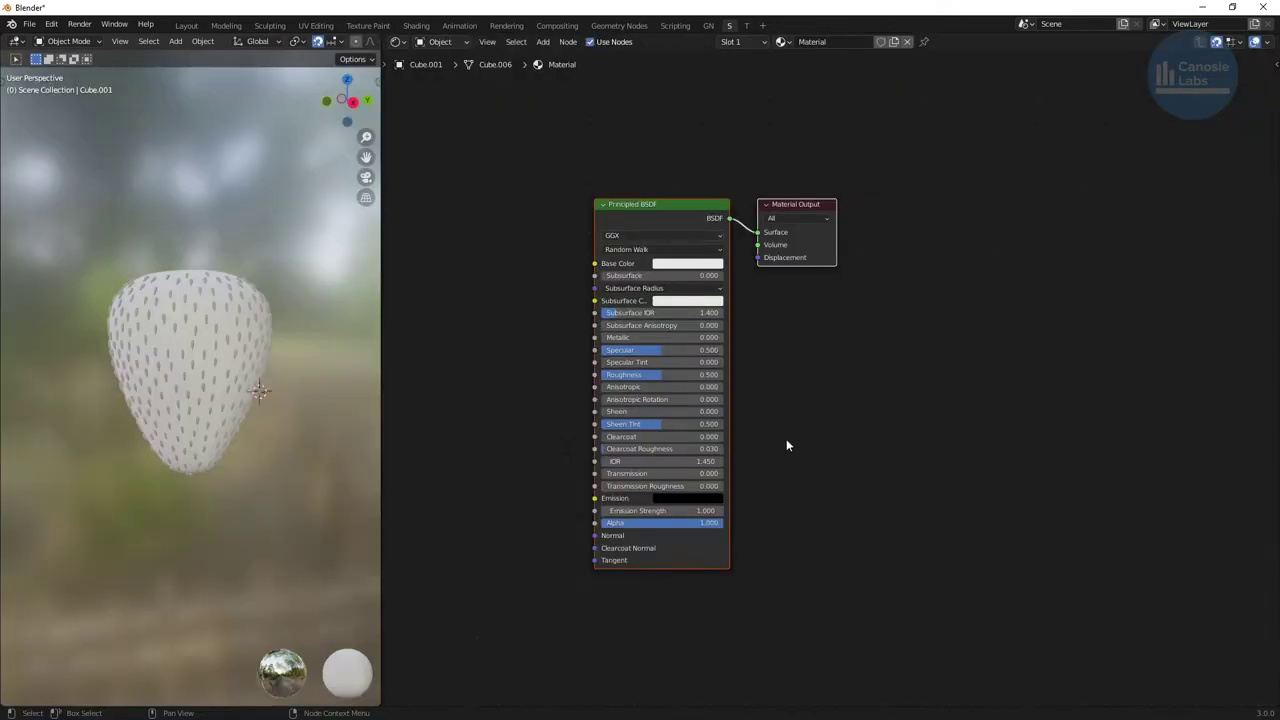
{"action": "key", "text": "shift+a"}
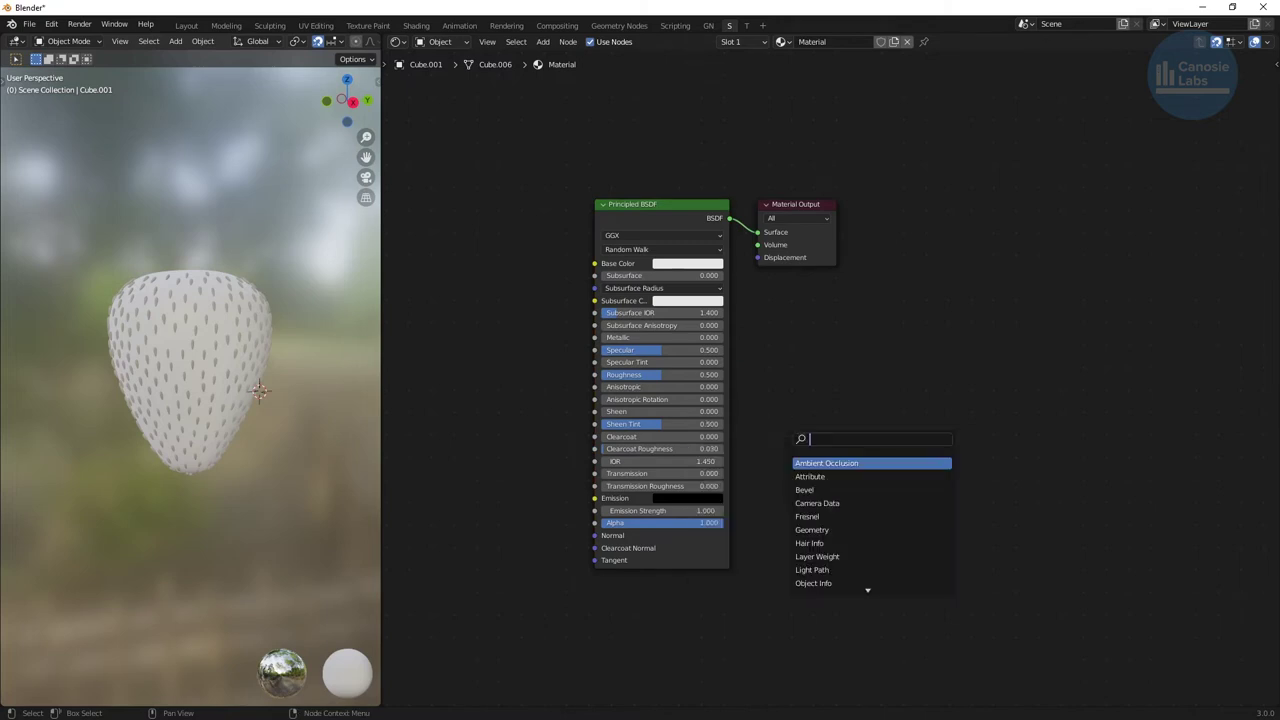
{"action": "type", "text": "Image"}
{"action": "left_click", "coordinate": [826, 463]}
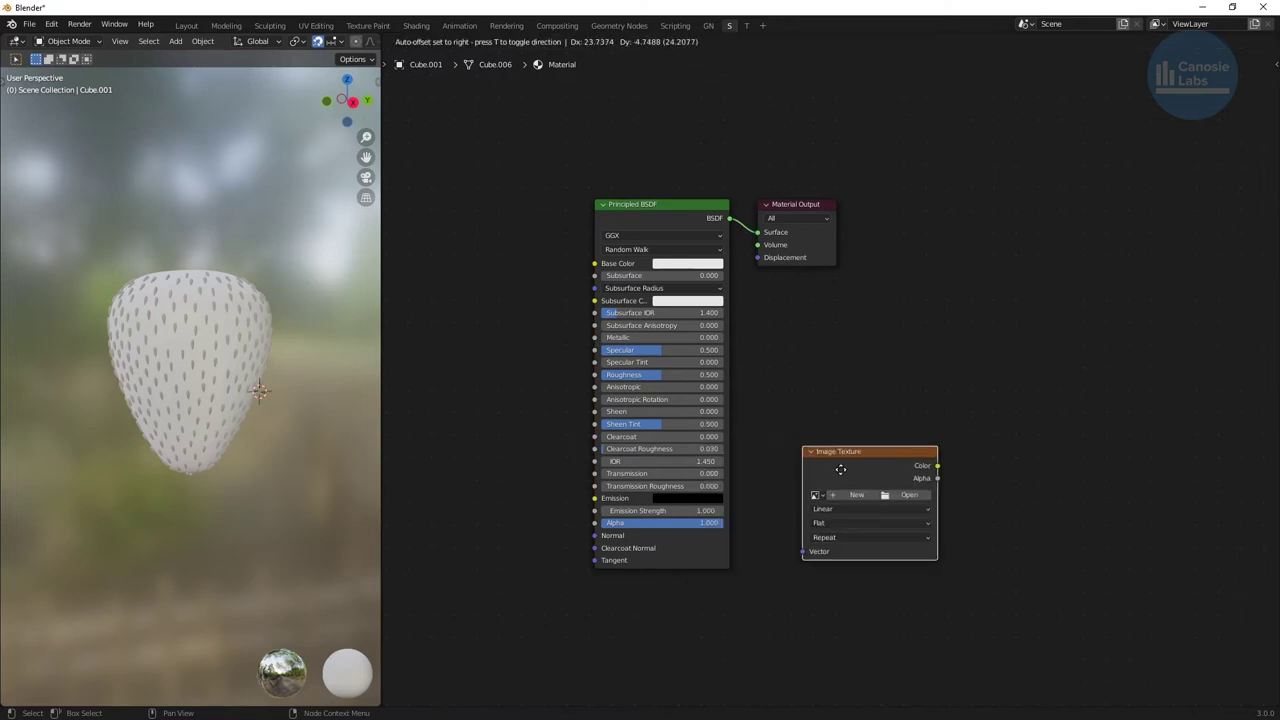
{"action": "left_click", "coordinate": [835, 475]}
Create a new blank image with a width of 2048 px in the Image Texture node.
{"action": "left_click", "coordinate": [851, 494]}
{"action": "left_click", "coordinate": [913, 530]}
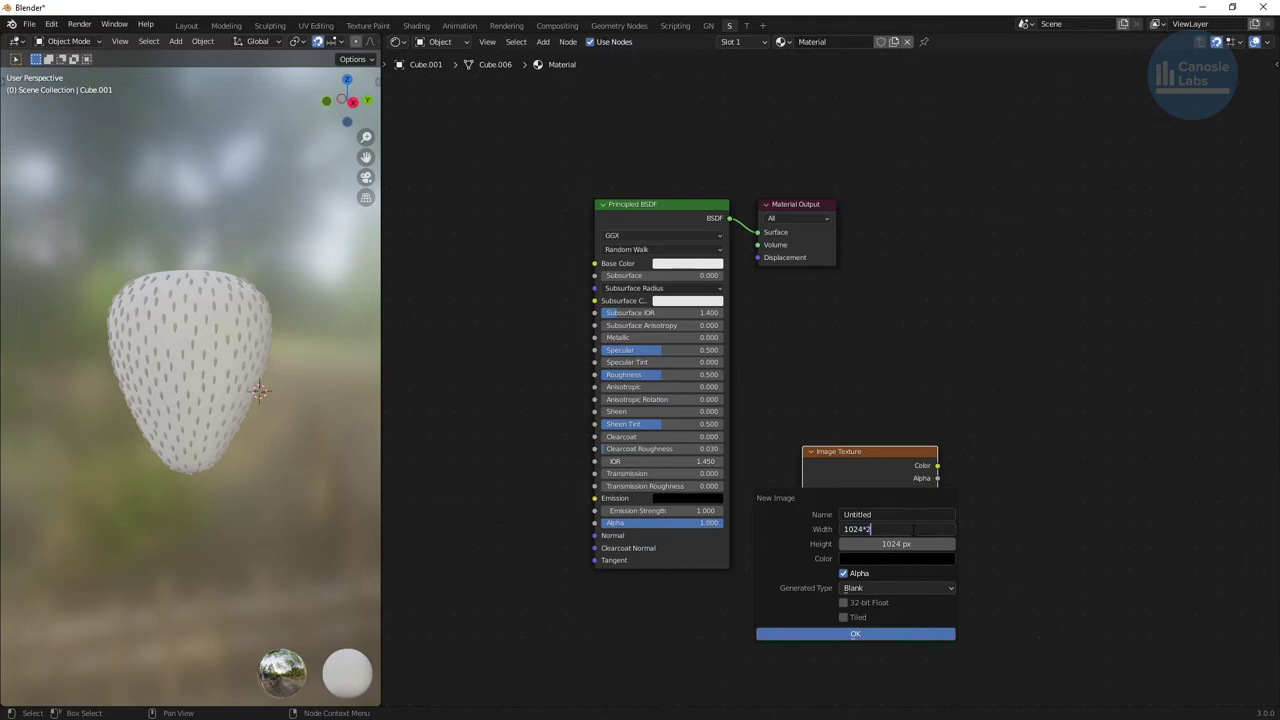
{"action": "key", "text": "Tab"}
{"action": "left_click", "coordinate": [907, 634]}
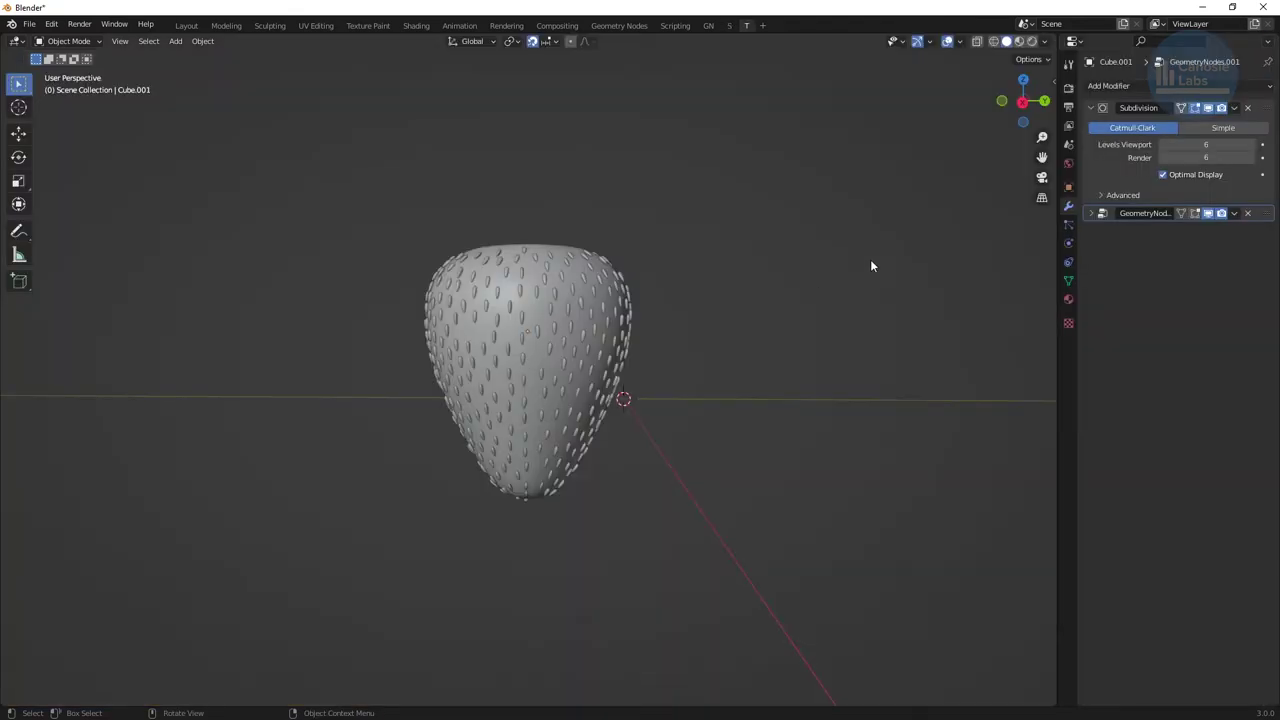
Open the Cycles bake settings with the Ambient Occlusion bake type and select the strawberry as the object for baking.
{"action": "left_click", "coordinate": [1068, 88]}
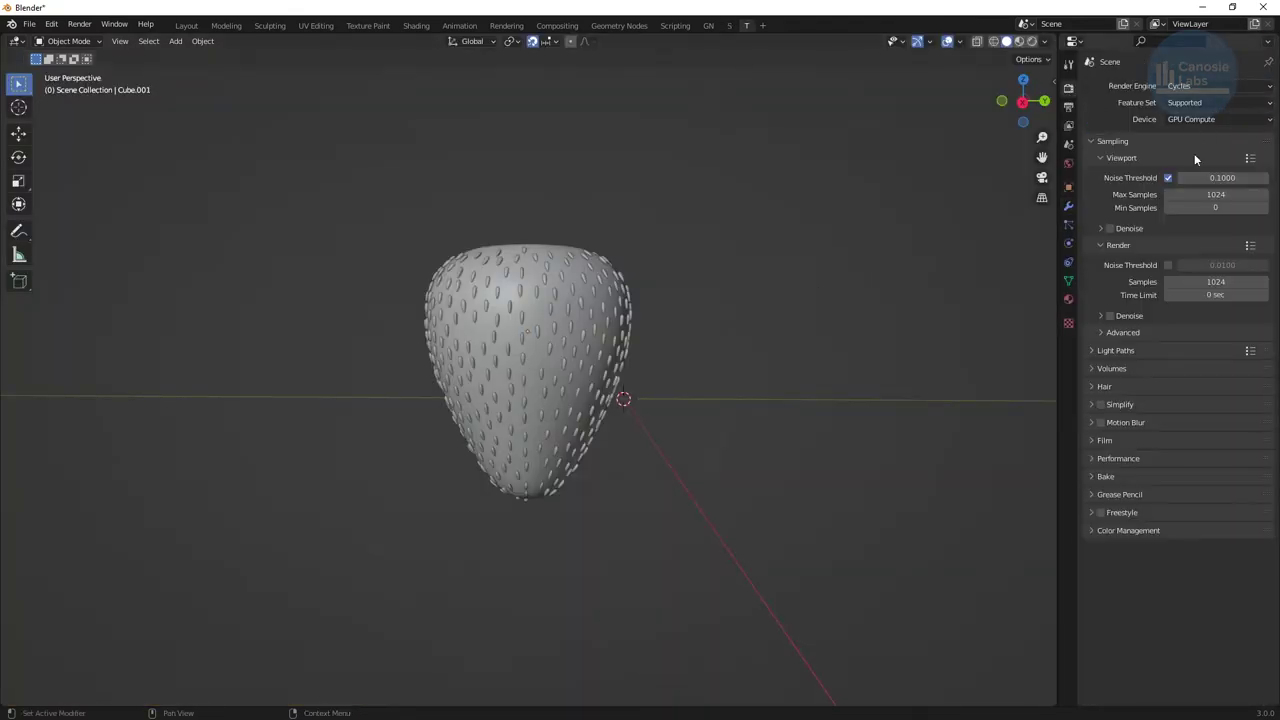
{"action": "left_click", "coordinate": [1116, 477]}
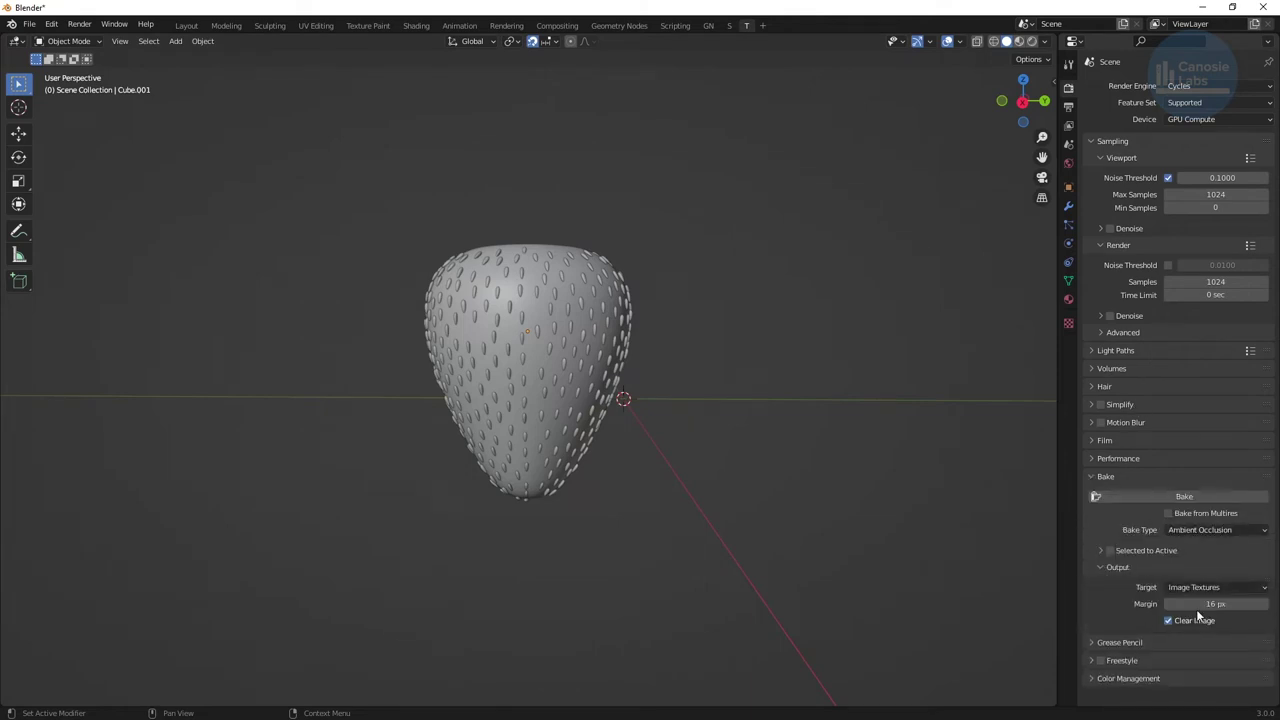
{"action": "left_click", "coordinate": [574, 368]}
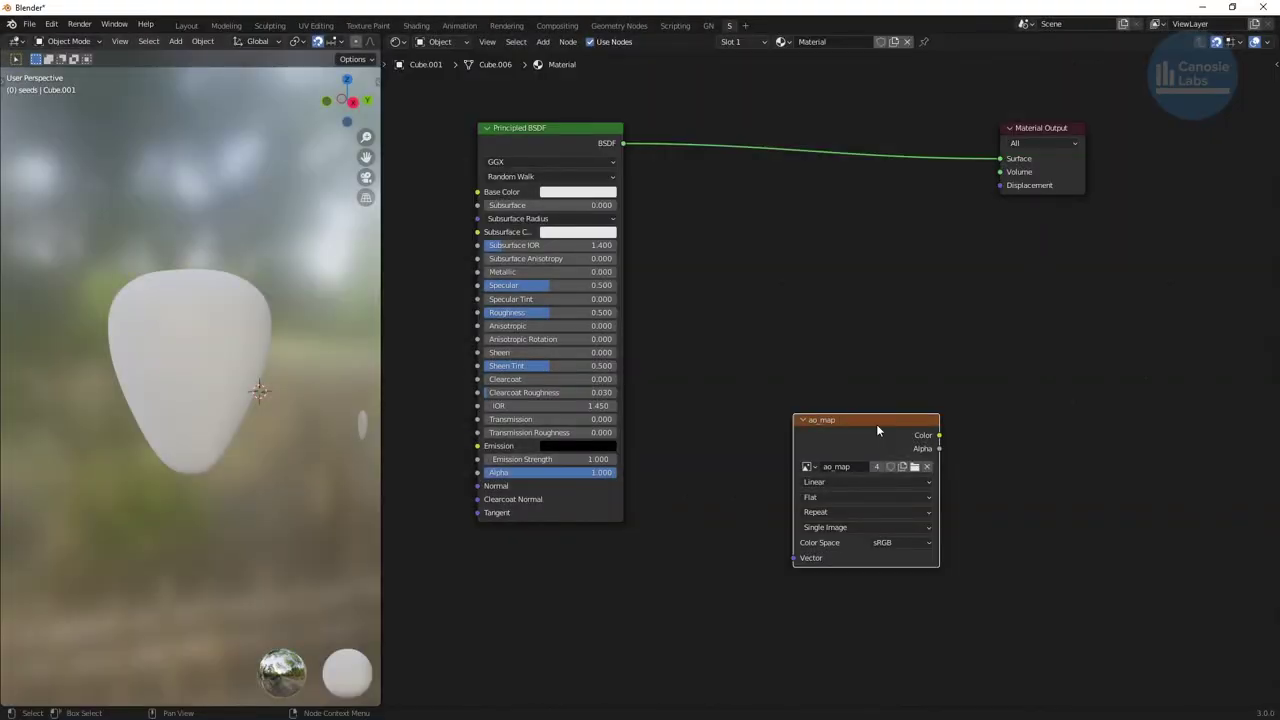
Preview the baked ao_map texture on the fruit and save the baked seed_displacement image under a new file name.
{"action": "left_click", "coordinate": [876, 424], "text": "ctrl+shift"}
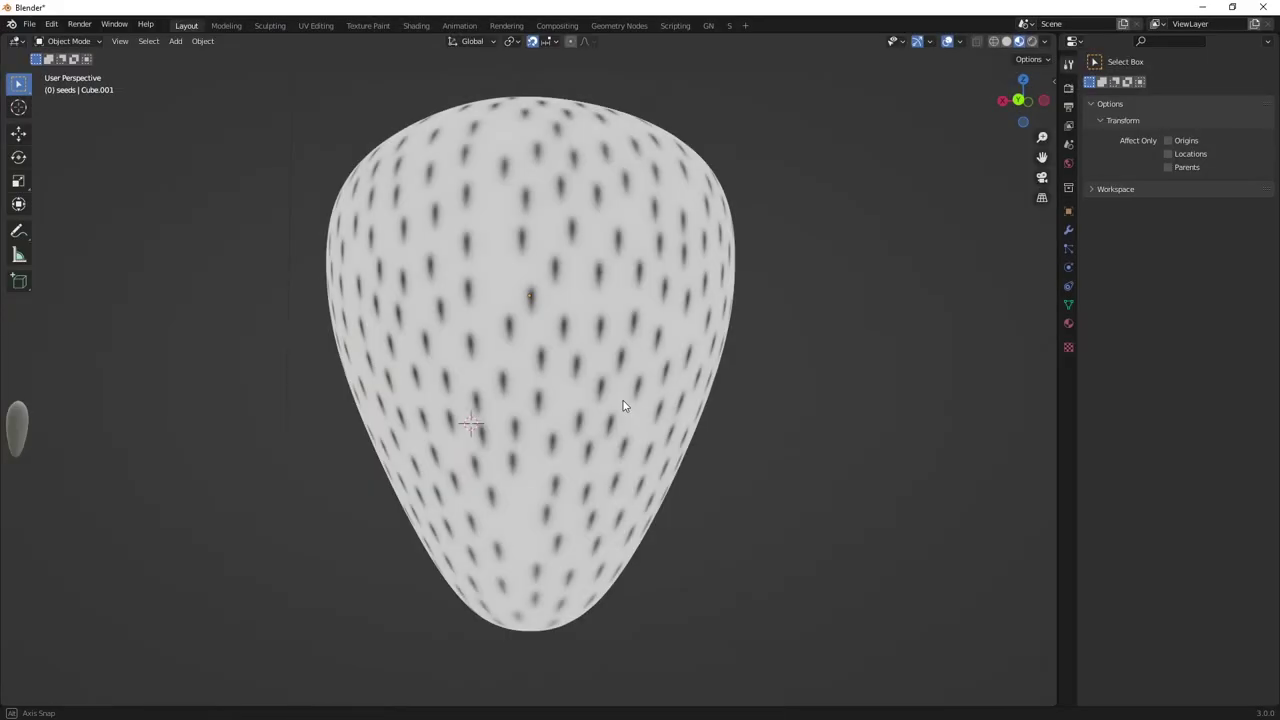
{"action": "middle_click_drag", "start_coordinate": [622, 406], "coordinate": [926, 429]}
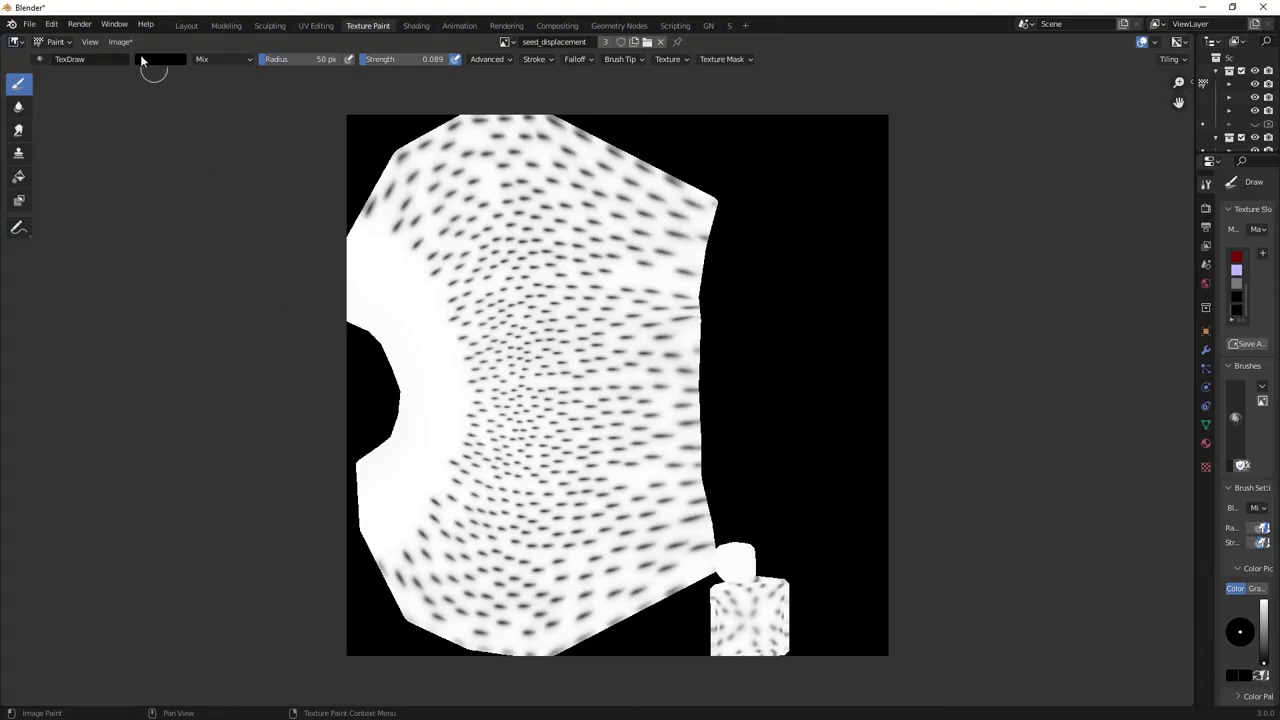
{"action": "left_click", "coordinate": [120, 41]}
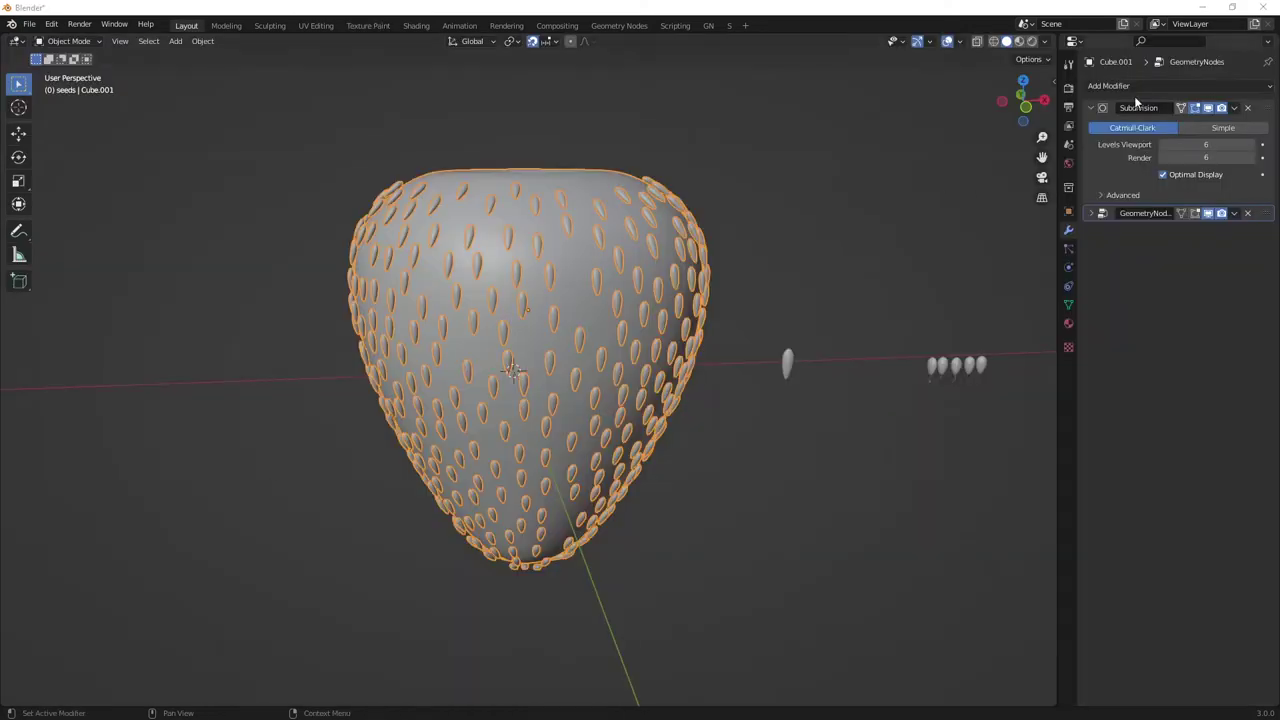
Add a Displace modifier to the fruit, assign the existing Texture to it and open that texture's image settings.
{"action": "left_click", "coordinate": [1136, 85]}
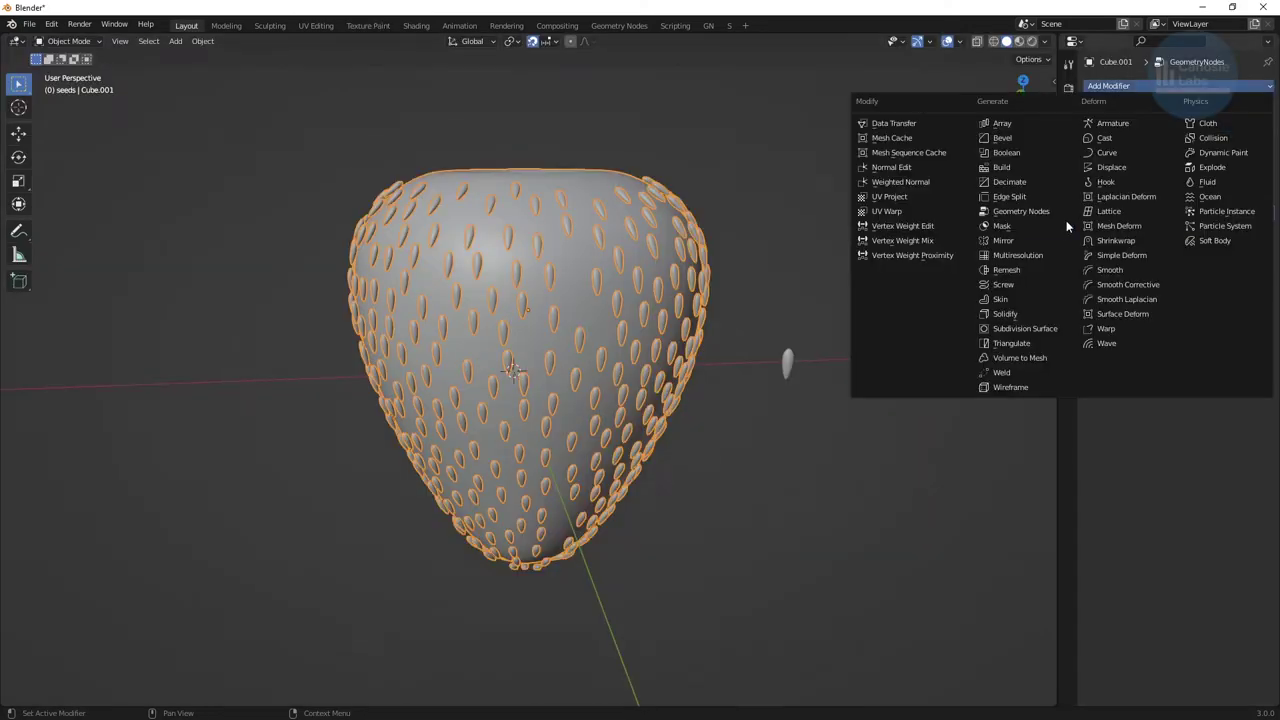
{"action": "left_click", "coordinate": [1116, 168]}
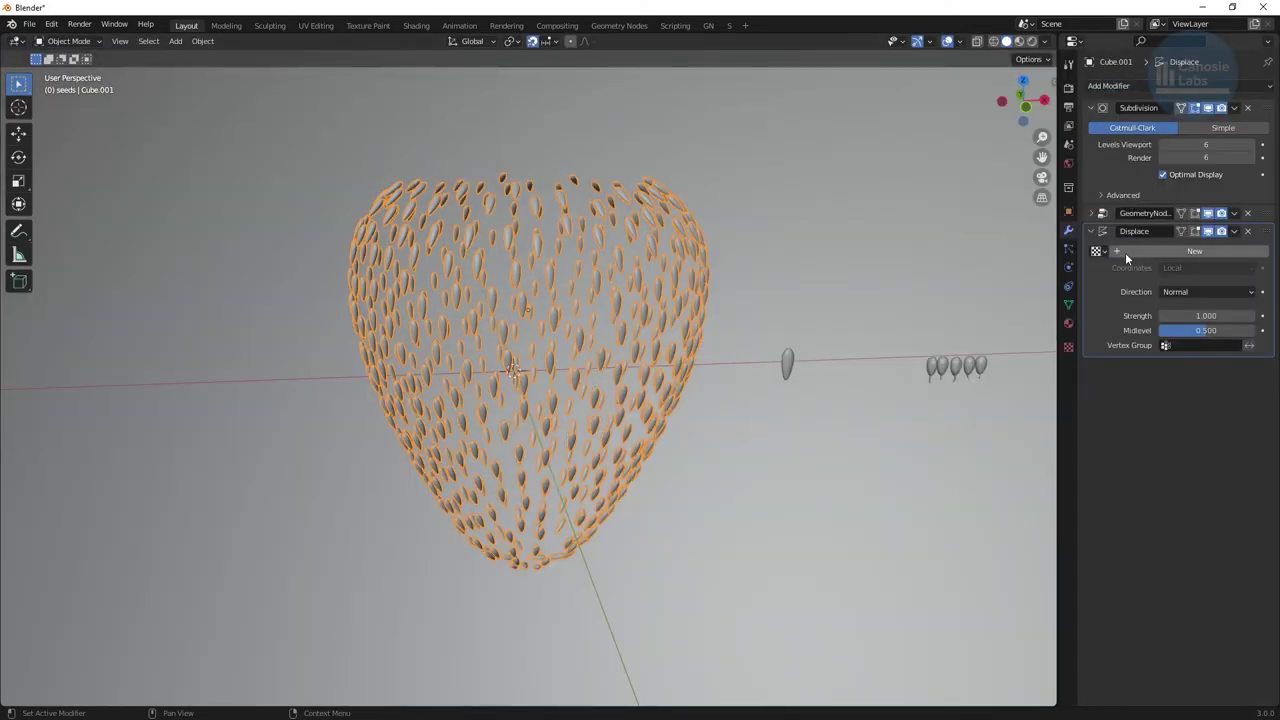
{"action": "left_click", "coordinate": [1100, 251]}
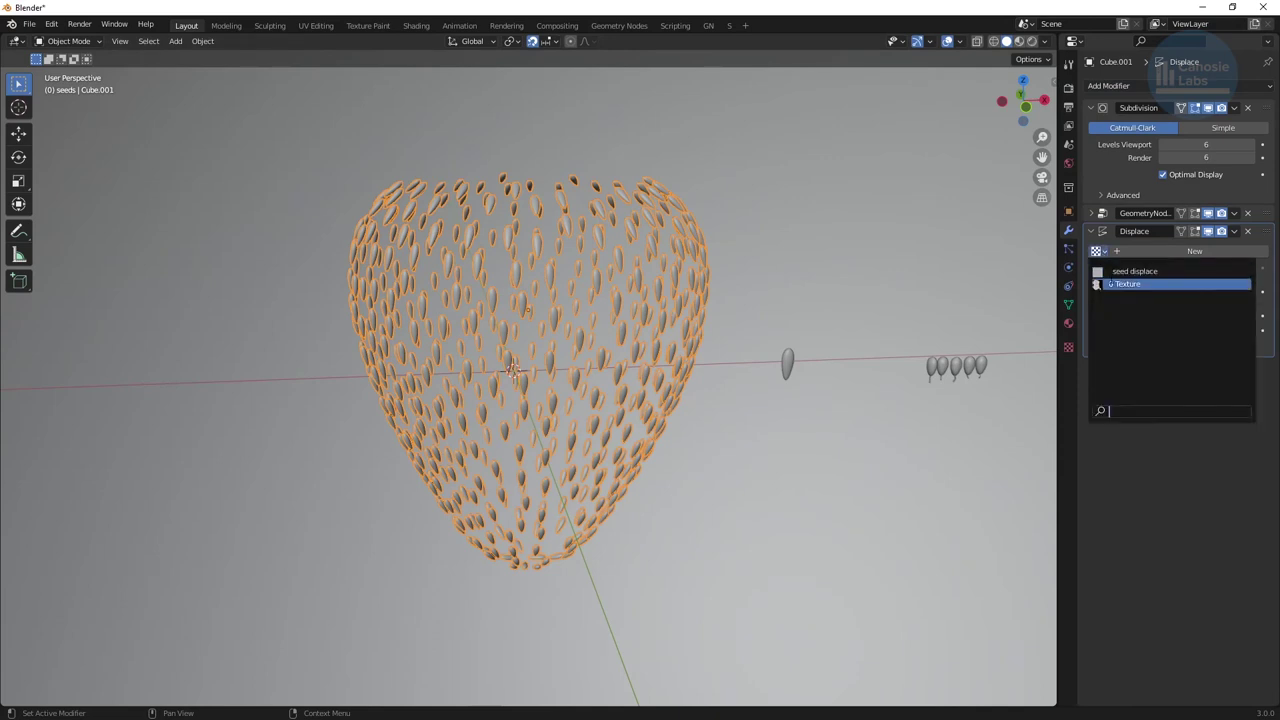
{"action": "left_click", "coordinate": [1110, 281]}
{"action": "left_click", "coordinate": [1068, 347]}
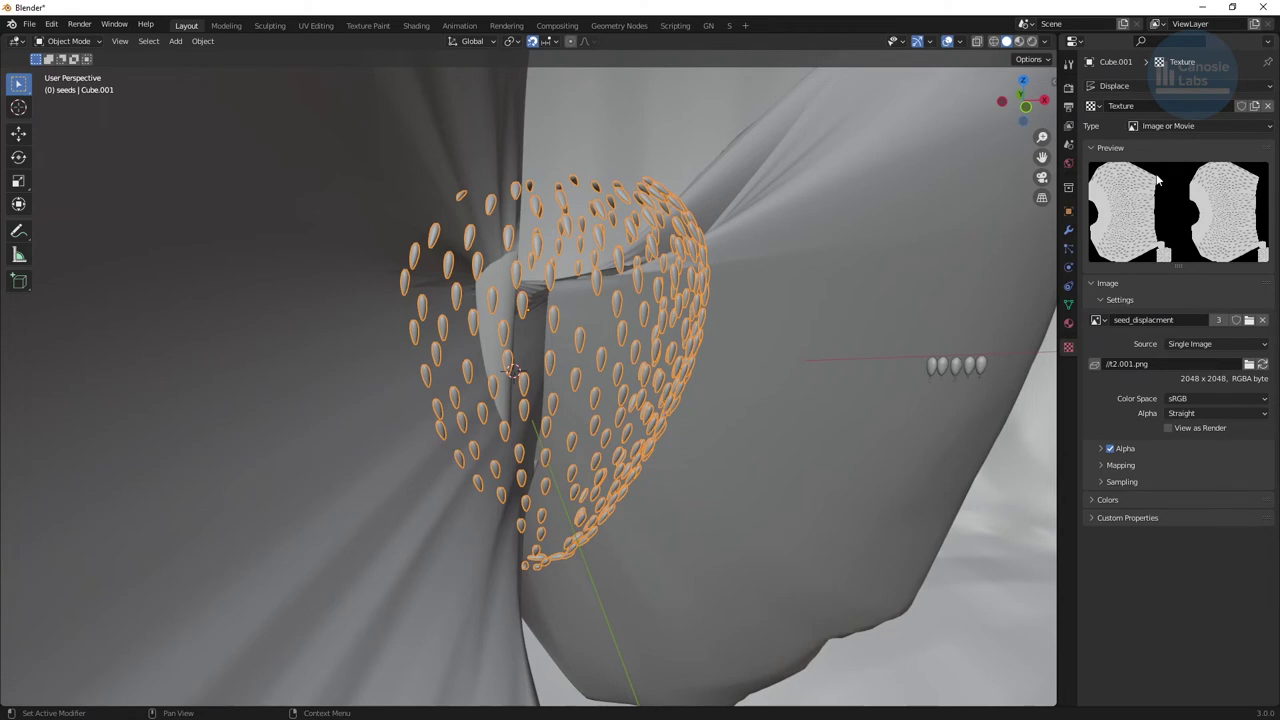
Set the Displace modifier's texture coordinates to UV and choose UVMap as the UV map.
{"action": "left_click", "coordinate": [1068, 229]}
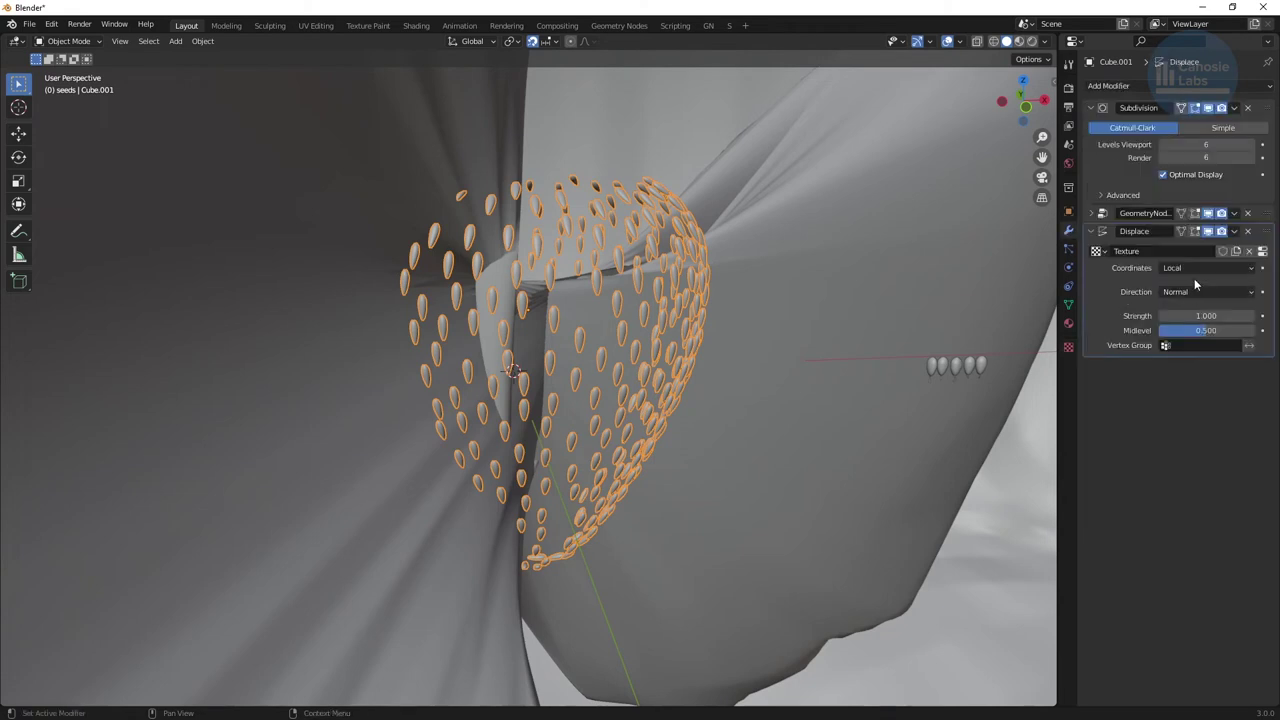
{"action": "left_click", "coordinate": [1194, 283]}
{"action": "left_click", "coordinate": [1182, 330]}
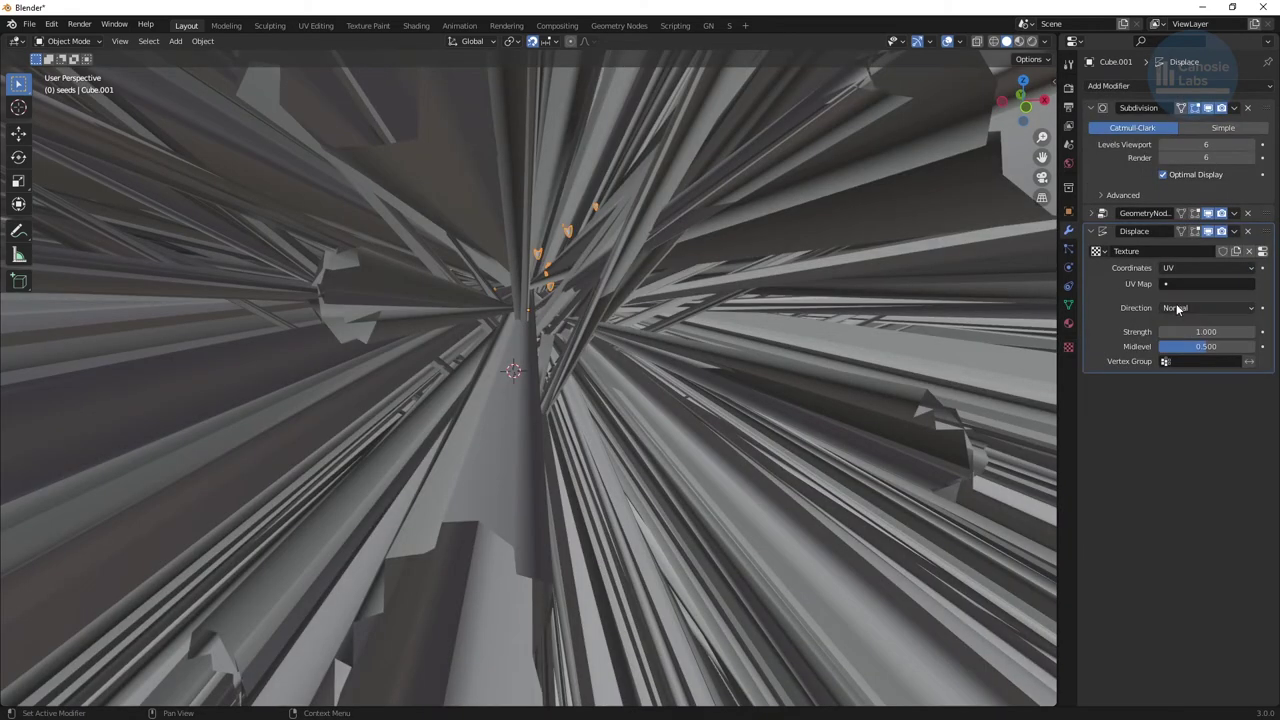
{"action": "left_click", "coordinate": [1173, 284]}
{"action": "left_click", "coordinate": [1176, 303]}
Set the Displace strength to 0.001 and check the surface around the fruit while toggling the seed template modifier's viewport display.
{"action": "left_click", "coordinate": [1196, 328]}
{"action": "type", "text": "0"}
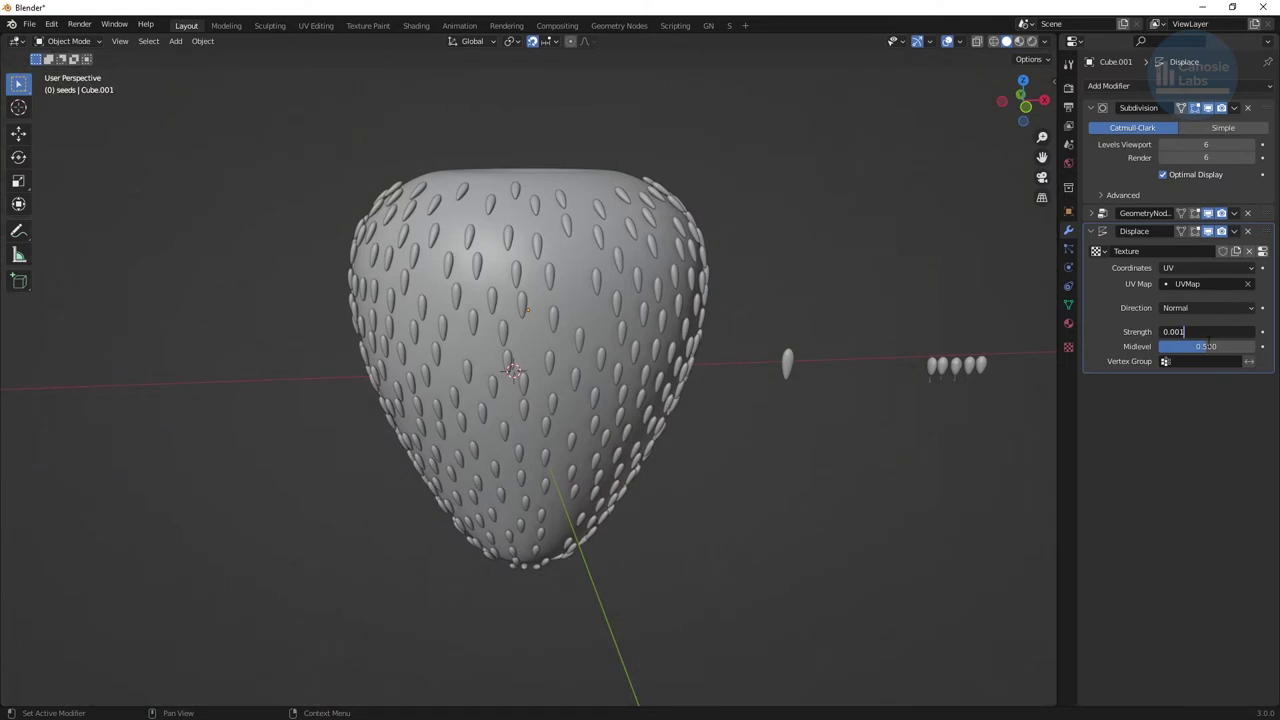
{"action": "key", "text": "Return"}
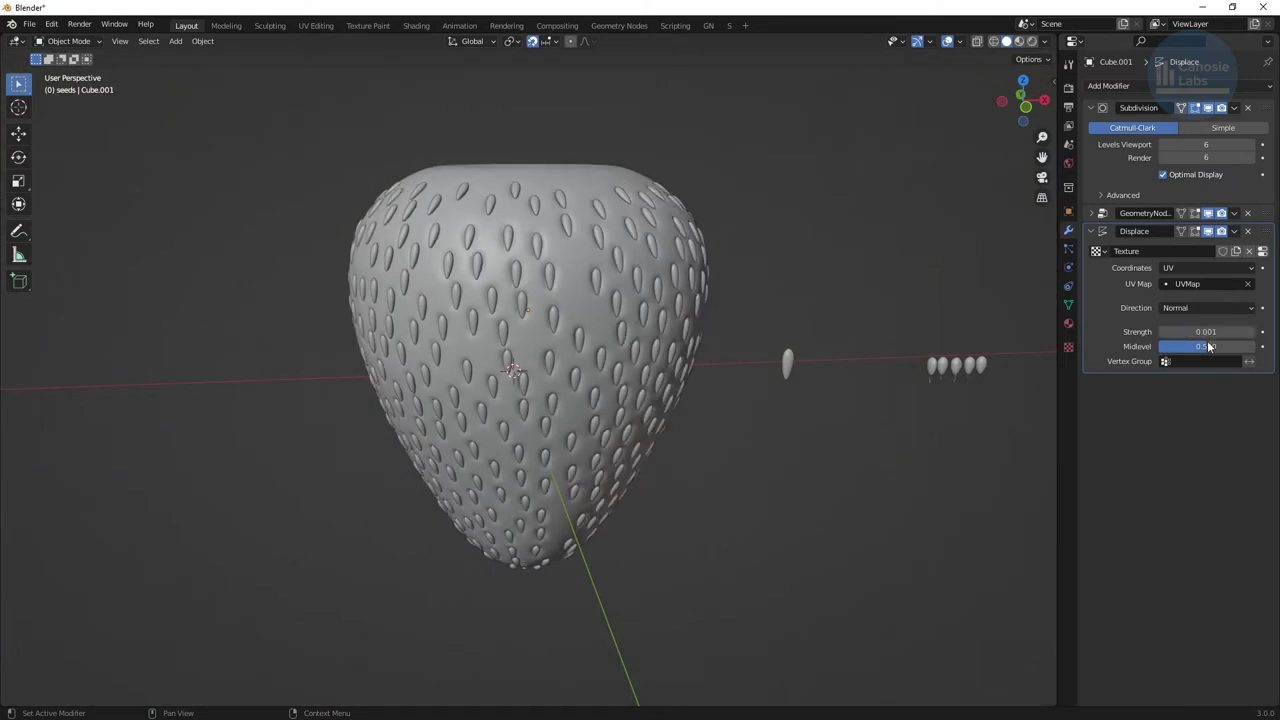
{"action": "left_click", "coordinate": [1208, 214]}
{"action": "middle_click_drag", "start_coordinate": [838, 246], "coordinate": [638, 307]}
{"action": "middle_click_drag", "start_coordinate": [638, 307], "coordinate": [578, 300]}
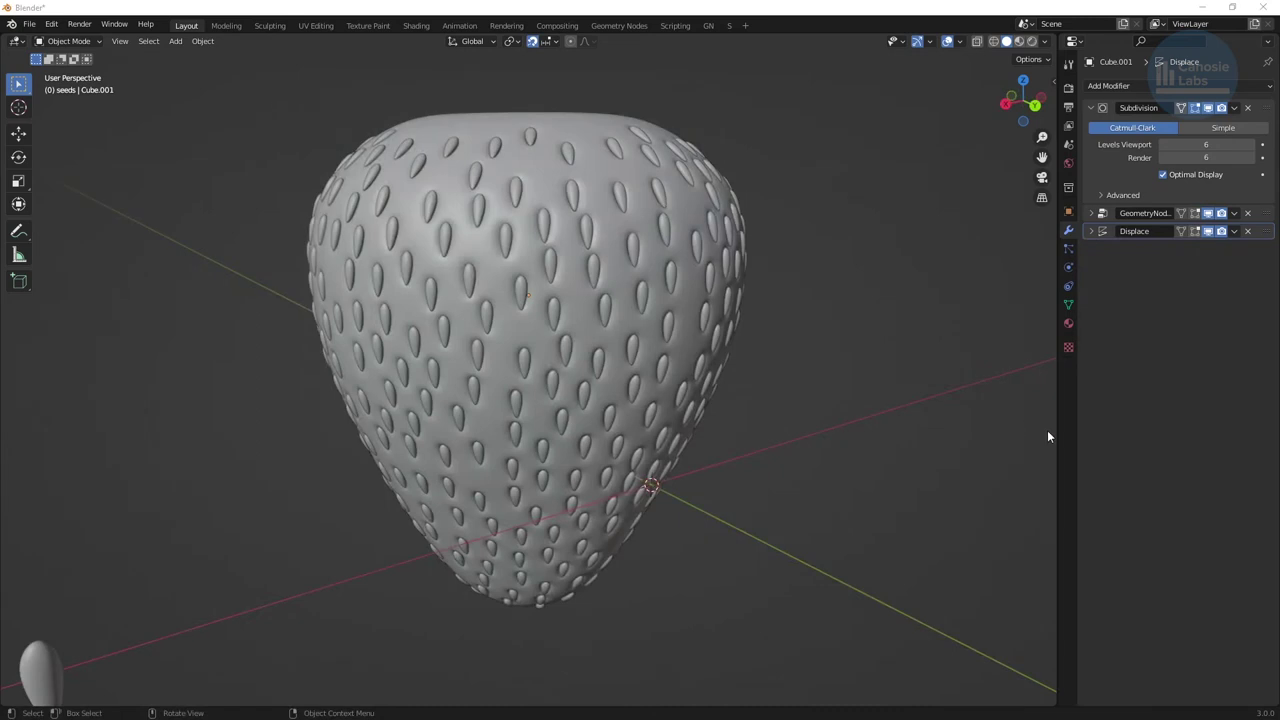
Add a second Geometry Nodes modifier, place it above Displace, and disable the first Geometry Nodes modifier in viewport and render.
{"action": "left_click", "coordinate": [1130, 88]}
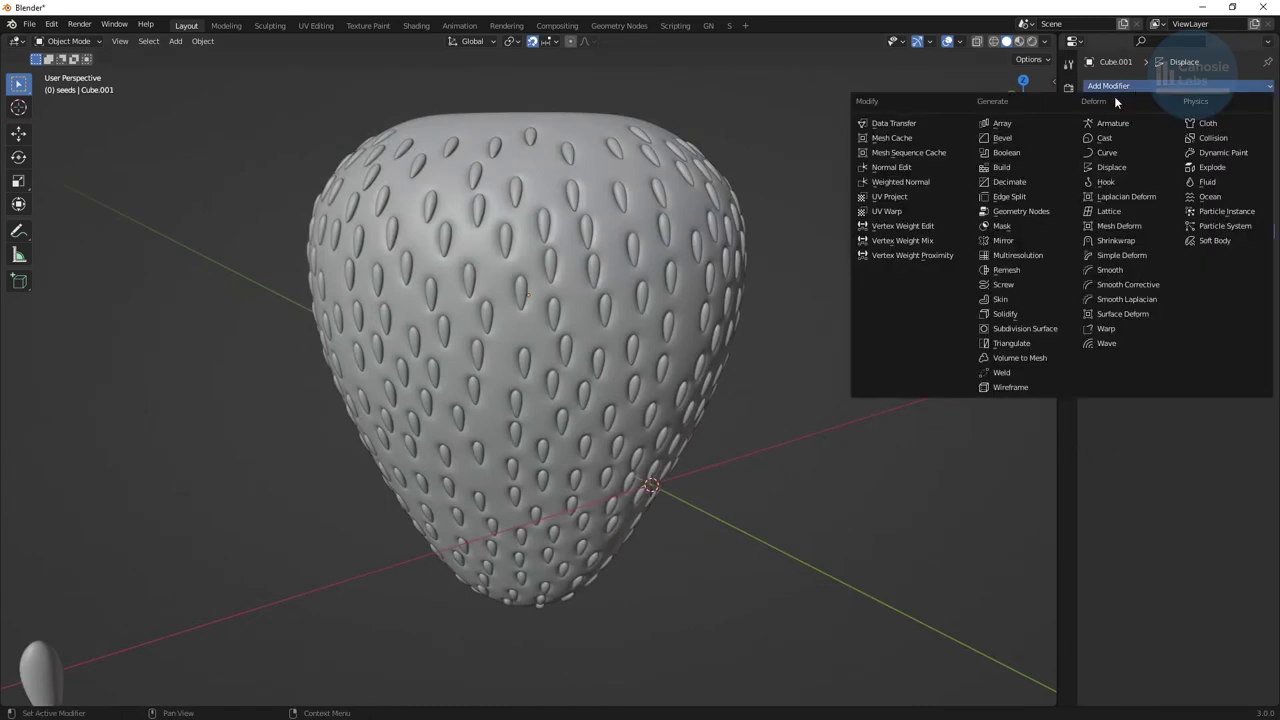
{"action": "left_click", "coordinate": [1020, 211]}
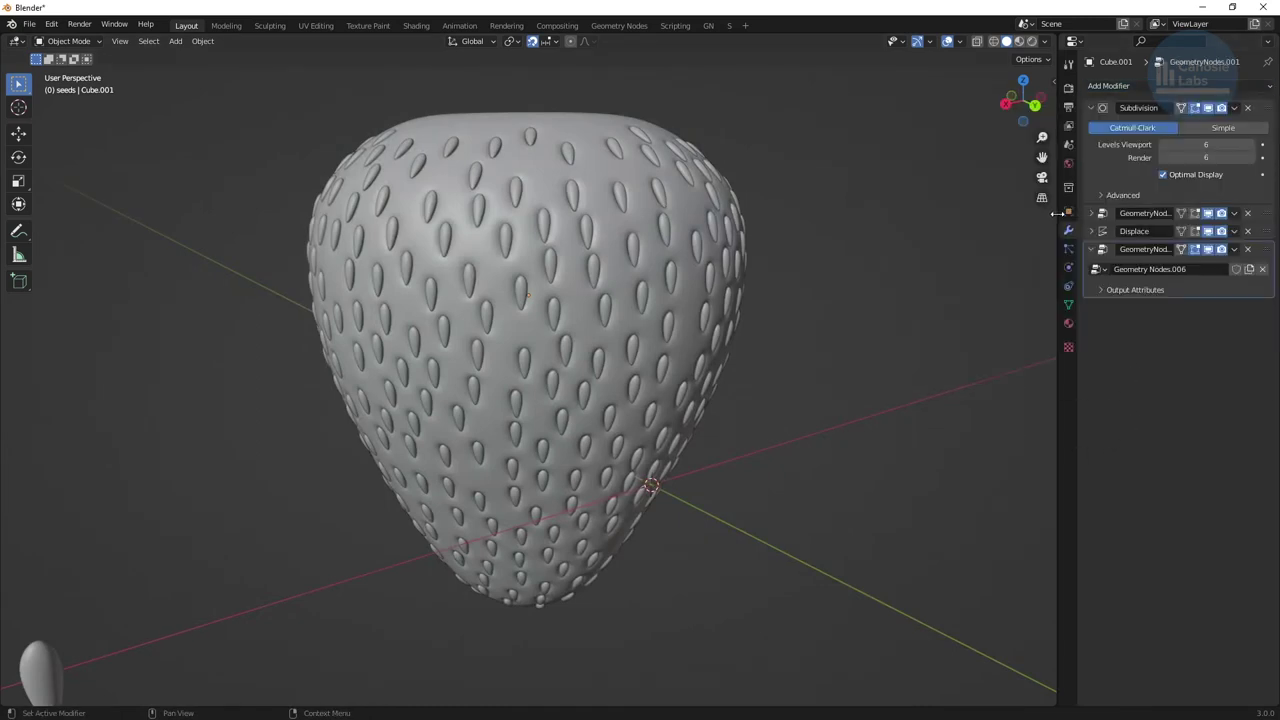
{"action": "left_click_drag", "start_coordinate": [1264, 252], "coordinate": [1252, 232]}
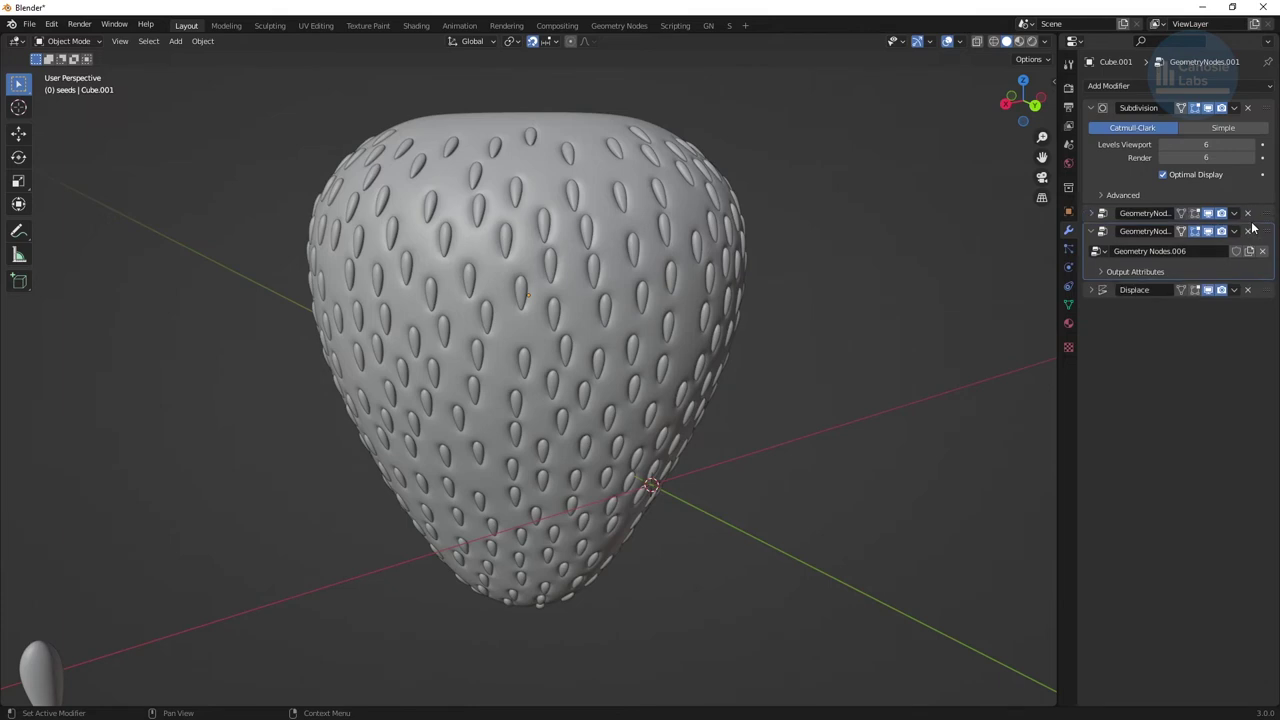
{"action": "left_click", "coordinate": [1208, 214]}
{"action": "left_click", "coordinate": [1220, 214]}
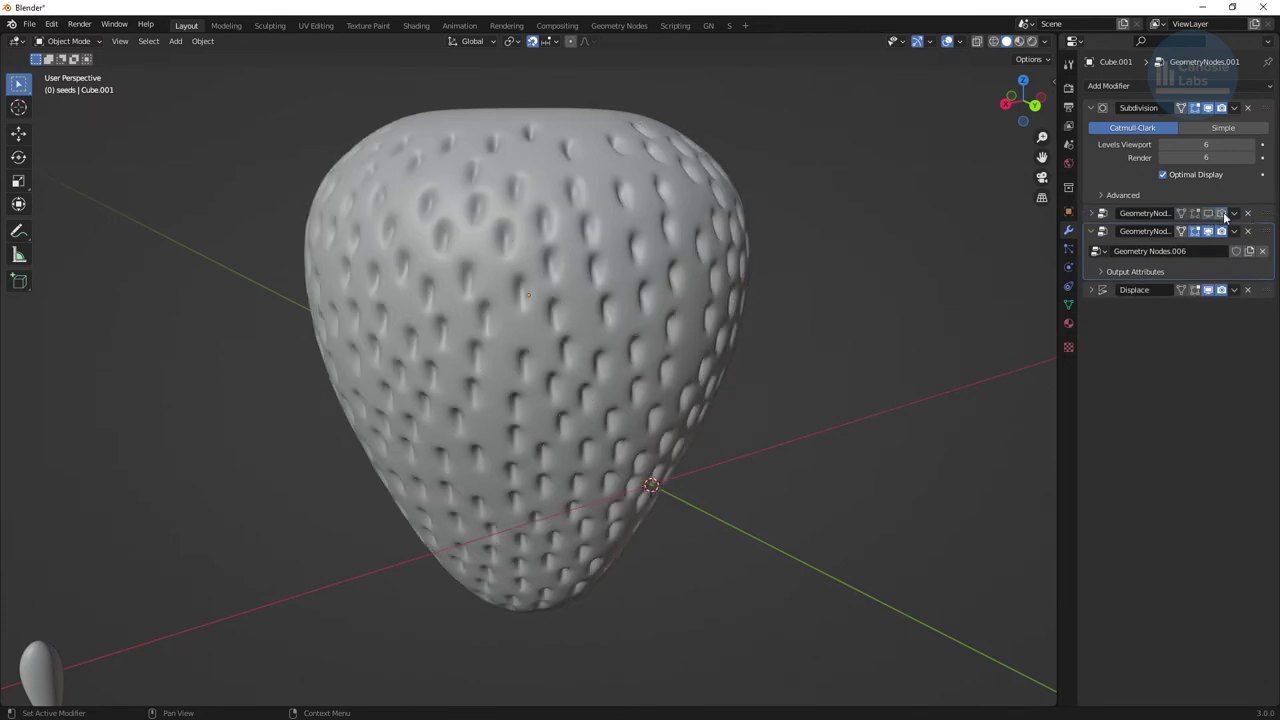
Assign the existing Geometry Nodes node group to the second modifier and choose the seeds collection for it.
{"action": "left_click", "coordinate": [1097, 251]}
{"action": "left_click", "coordinate": [1113, 268]}
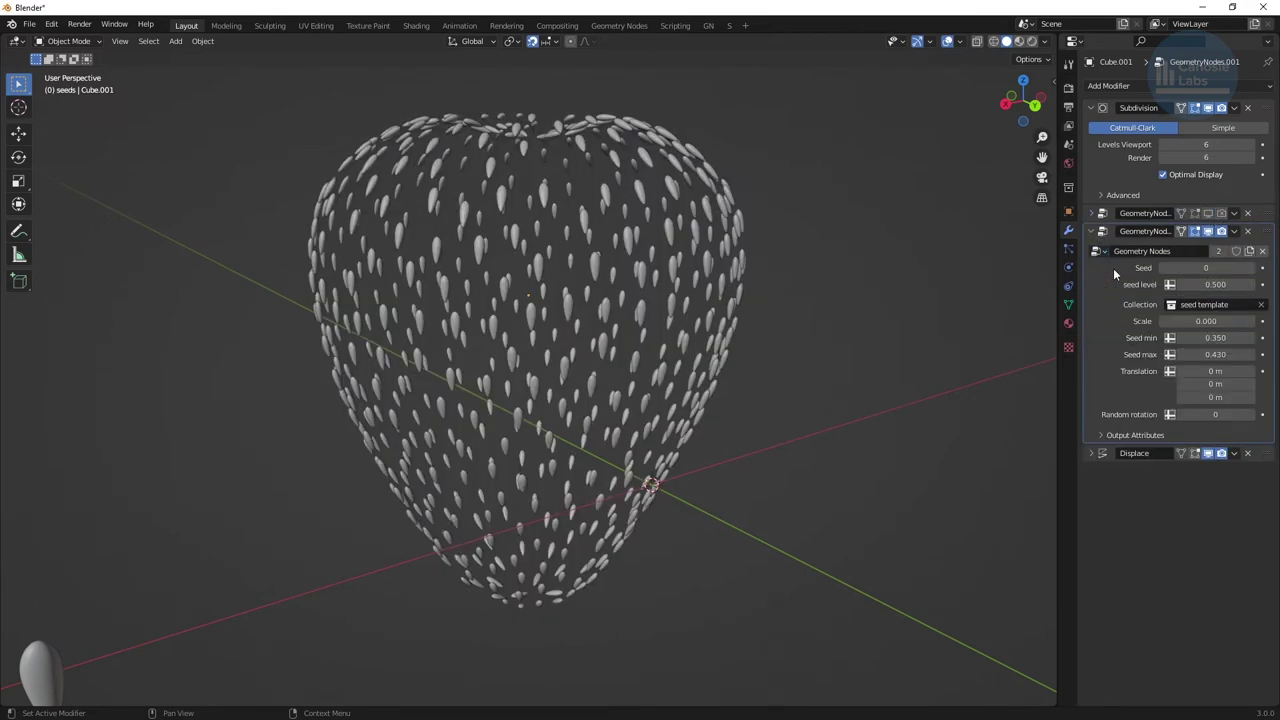
{"action": "left_click", "coordinate": [1261, 305]}
{"action": "left_click", "coordinate": [1215, 305]}
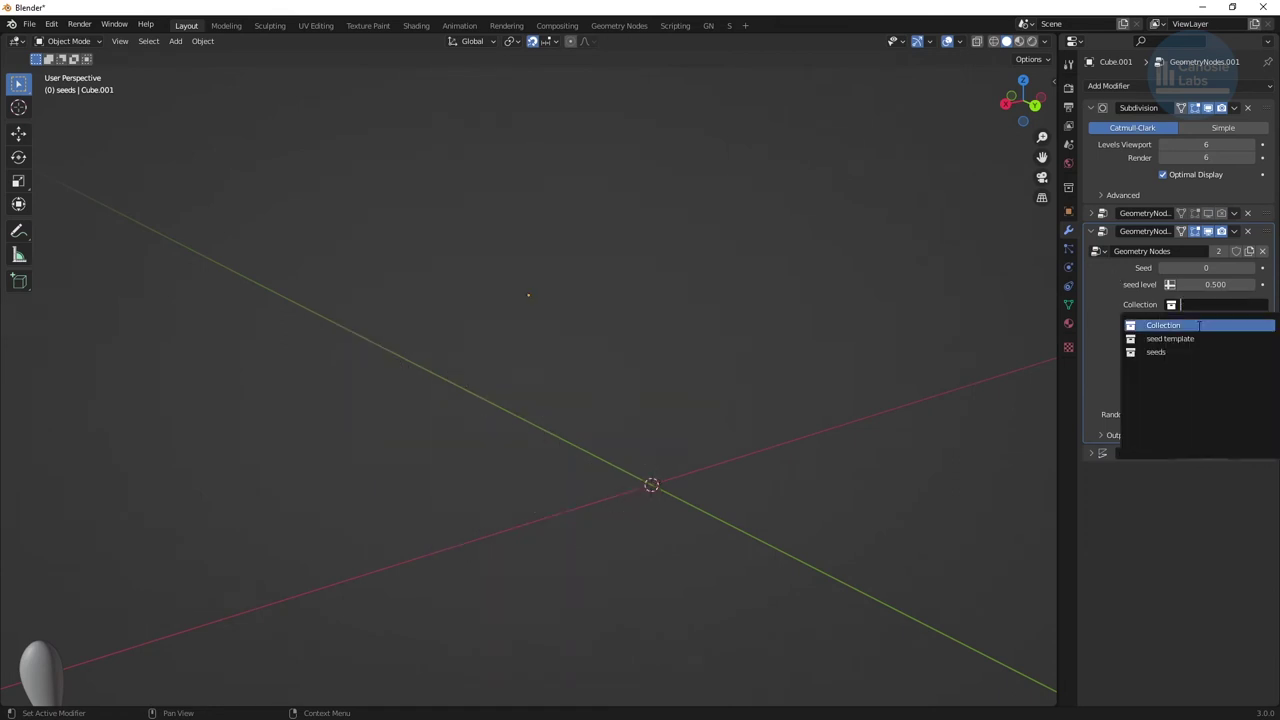
{"action": "left_click", "coordinate": [1205, 352]}
Set Seed to 19 and seed level to 0.039 in the second Geometry Nodes modifier.
{"action": "left_click", "coordinate": [1200, 268]}
{"action": "type", "text": "19"}
{"action": "key", "text": "Tab"}
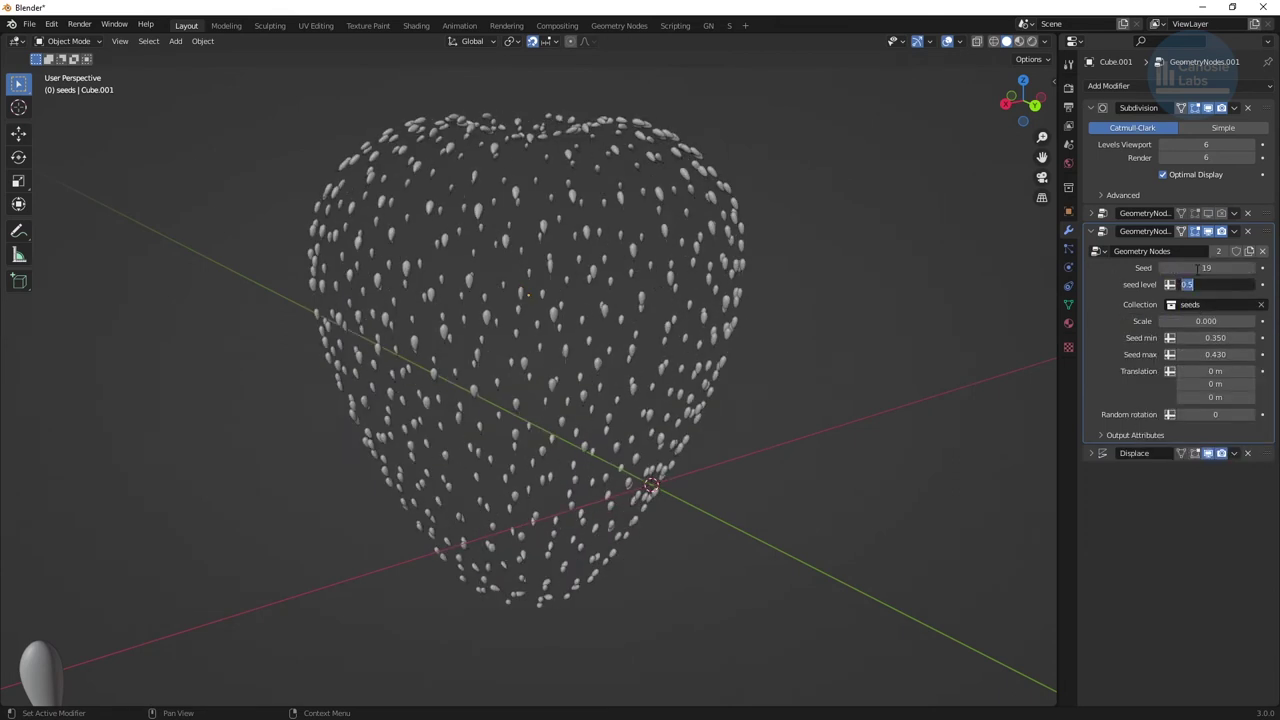
{"action": "type", "text": "039"}
{"action": "key", "text": "Tab"}
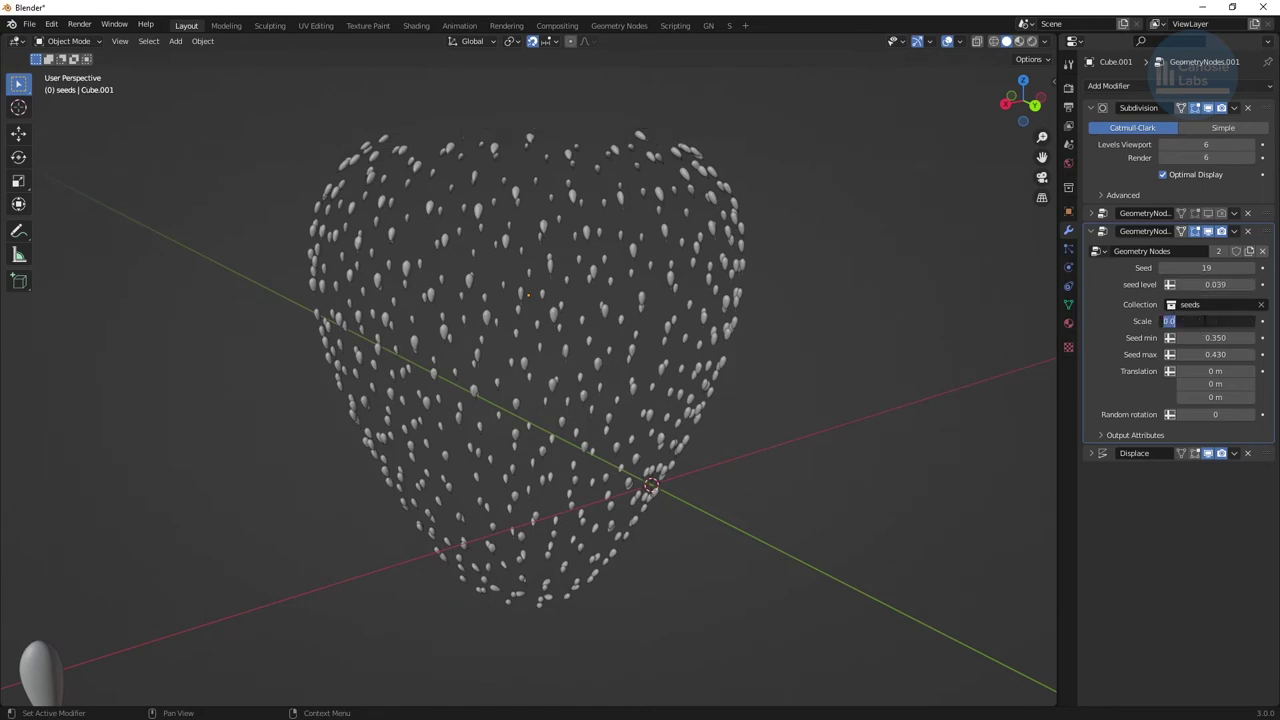
Set Scale to 0.99, Seed min to 0.4 and Seed max to 0.44 in the second Geometry Nodes modifier.
{"action": "type", "text": ".09"}
{"action": "key", "text": "Tab"}
{"action": "type", "text": ".4"}
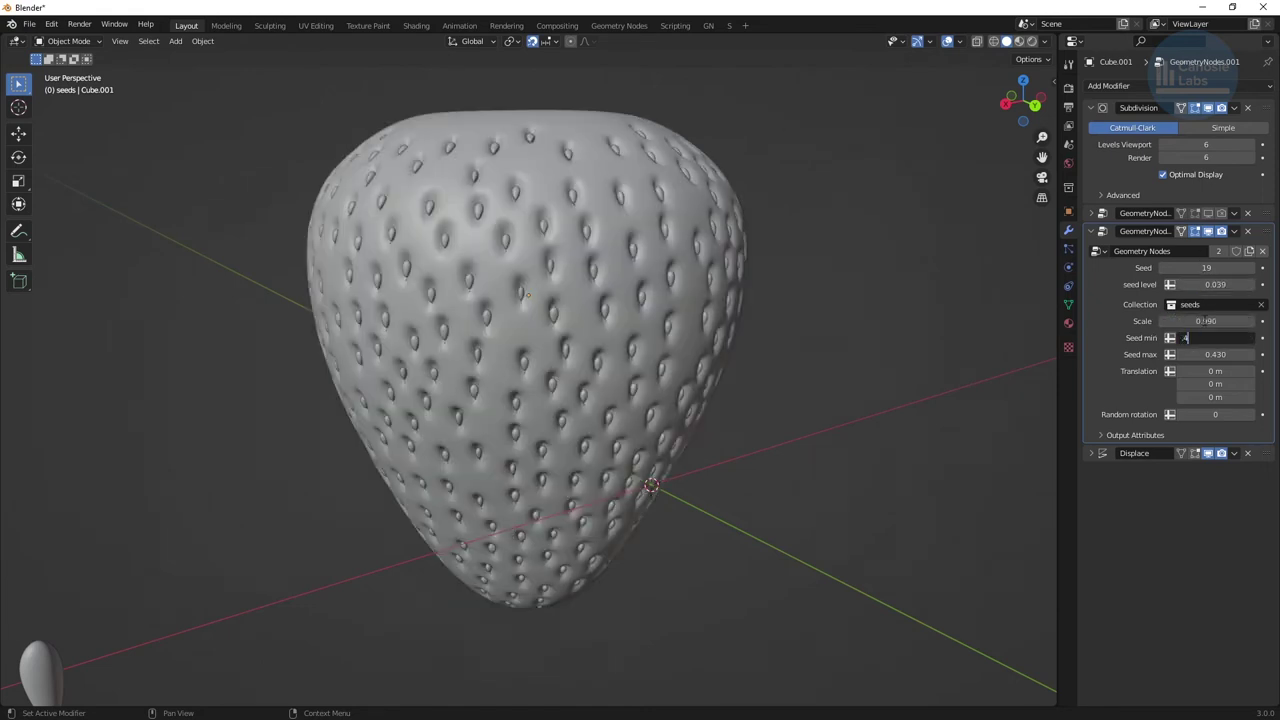
{"action": "key", "text": "Tab"}
{"action": "type", "text": ".44"}
{"action": "key", "text": "Tab"}
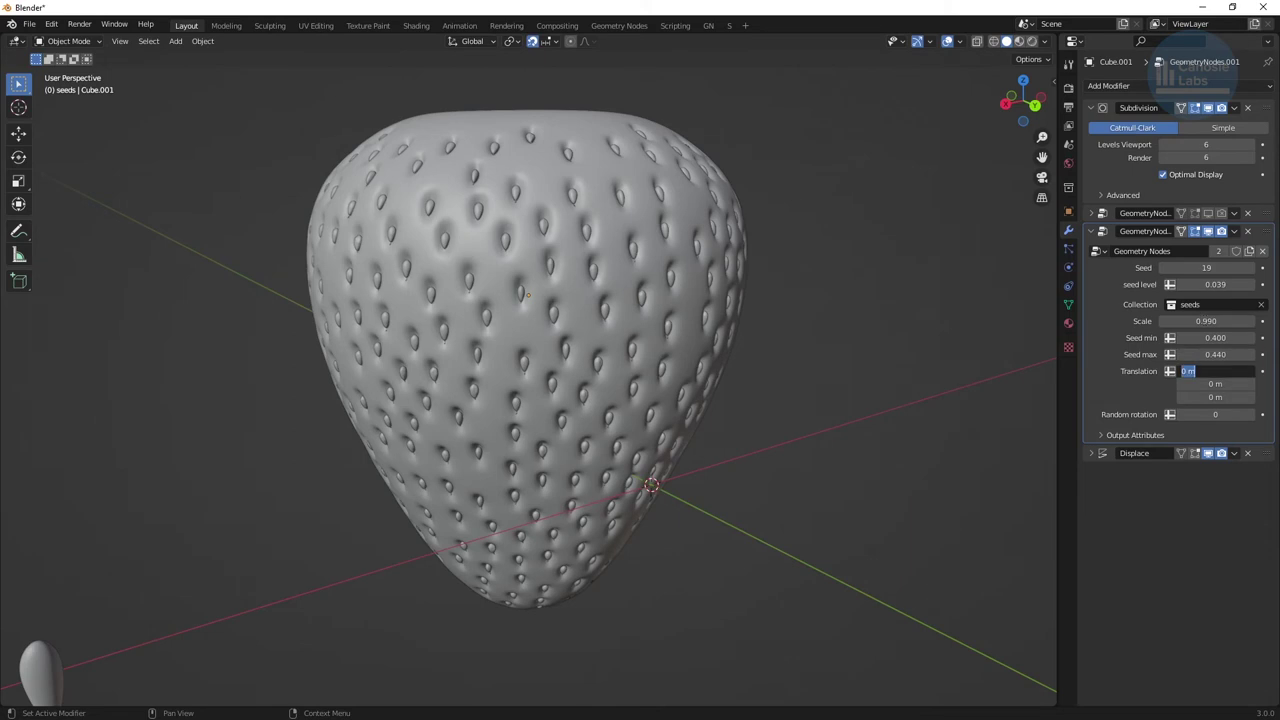
Set the Z Translation of the seeds to 0.0004 m in the second Geometry Nodes modifier.
{"action": "left_click", "coordinate": [1240, 397]}
{"action": "type", "text": "0.00"}
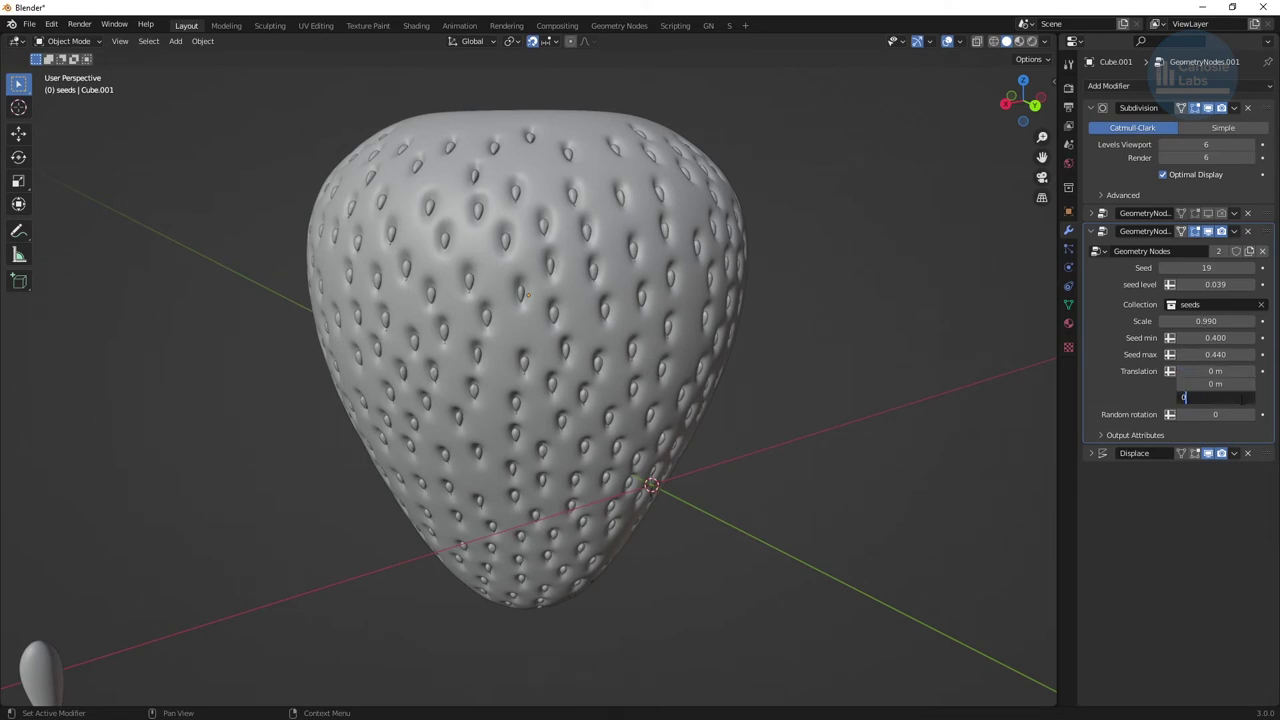
{"action": "type", "text": "04"}
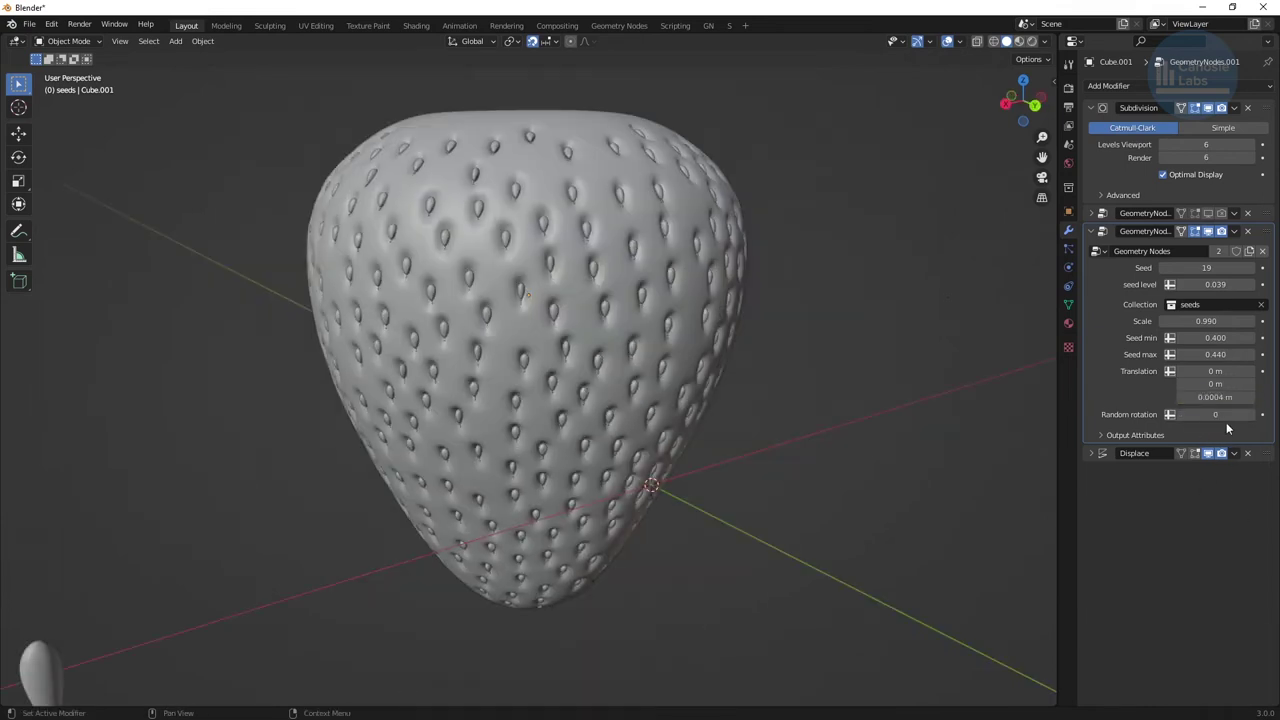
Set Random rotation to 1 in the second Geometry Nodes modifier and review the settings of the first one.
{"action": "left_click_drag", "start_coordinate": [1222, 414], "coordinate": [1236, 414]}
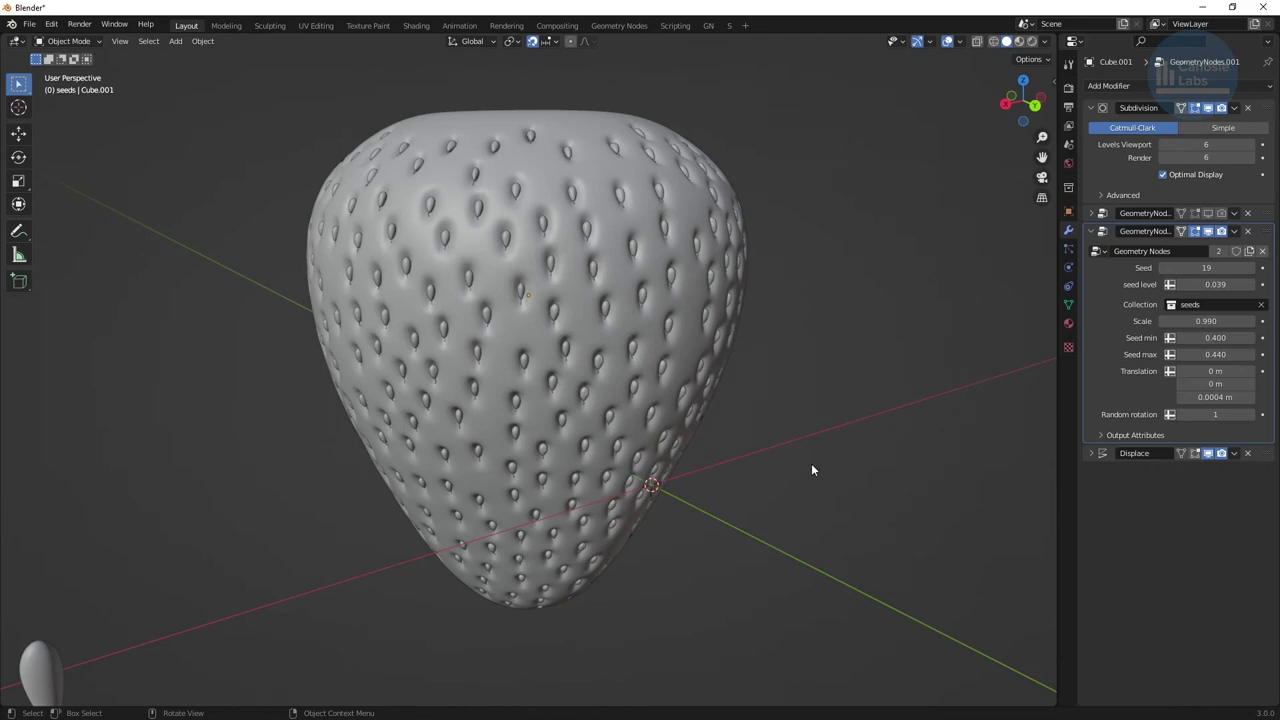
{"action": "middle_click_drag", "start_coordinate": [783, 457], "coordinate": [33, 462]}
{"action": "left_click", "coordinate": [1091, 231]}
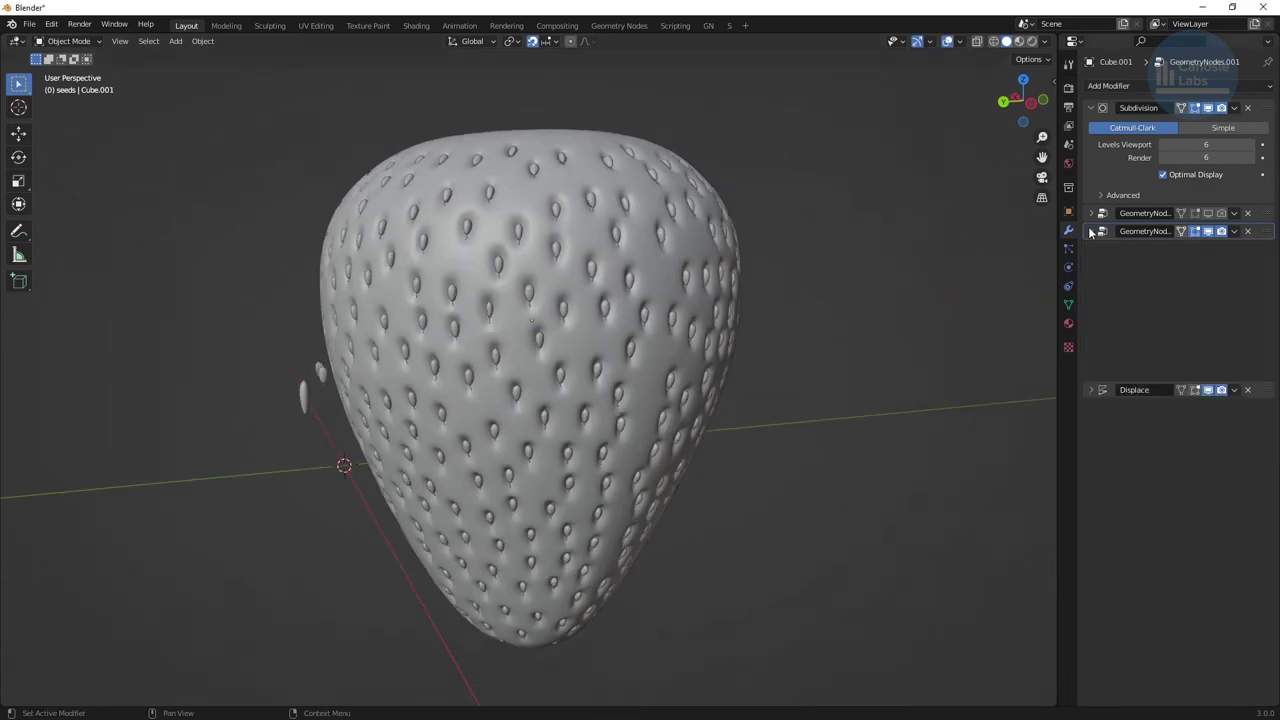
{"action": "left_click", "coordinate": [1091, 213]}
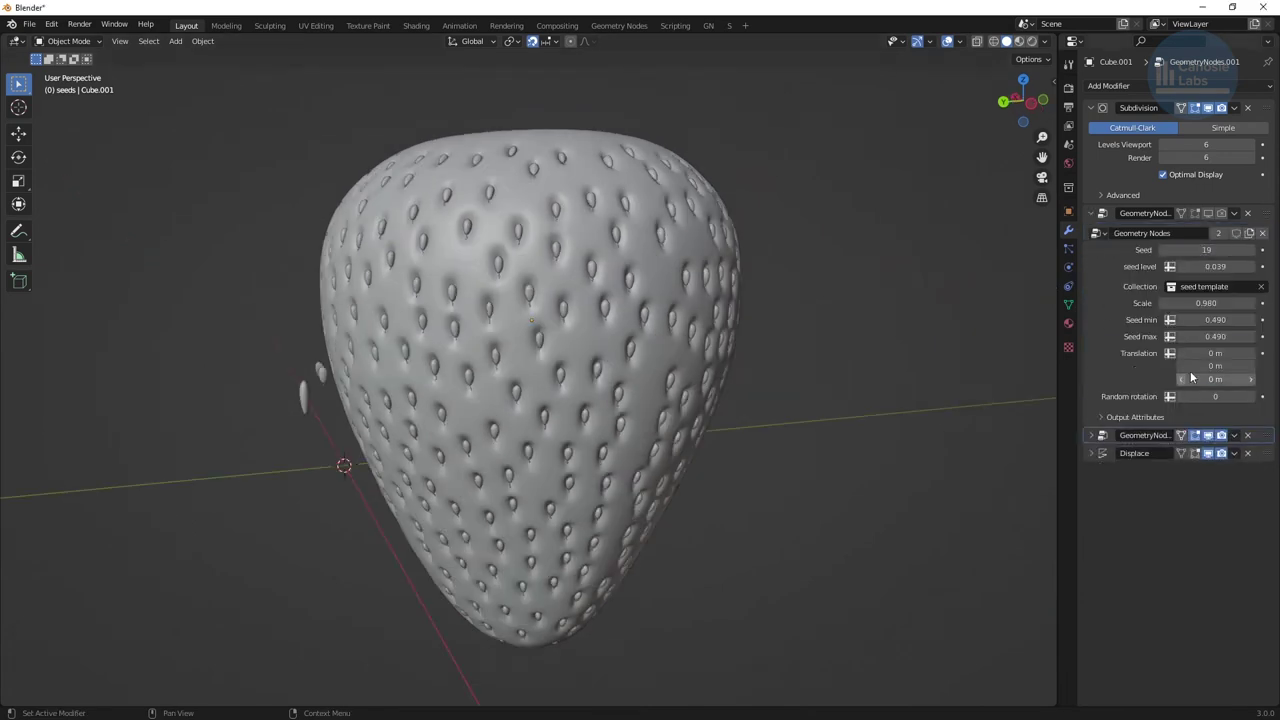
{"action": "left_click", "coordinate": [1093, 214]}
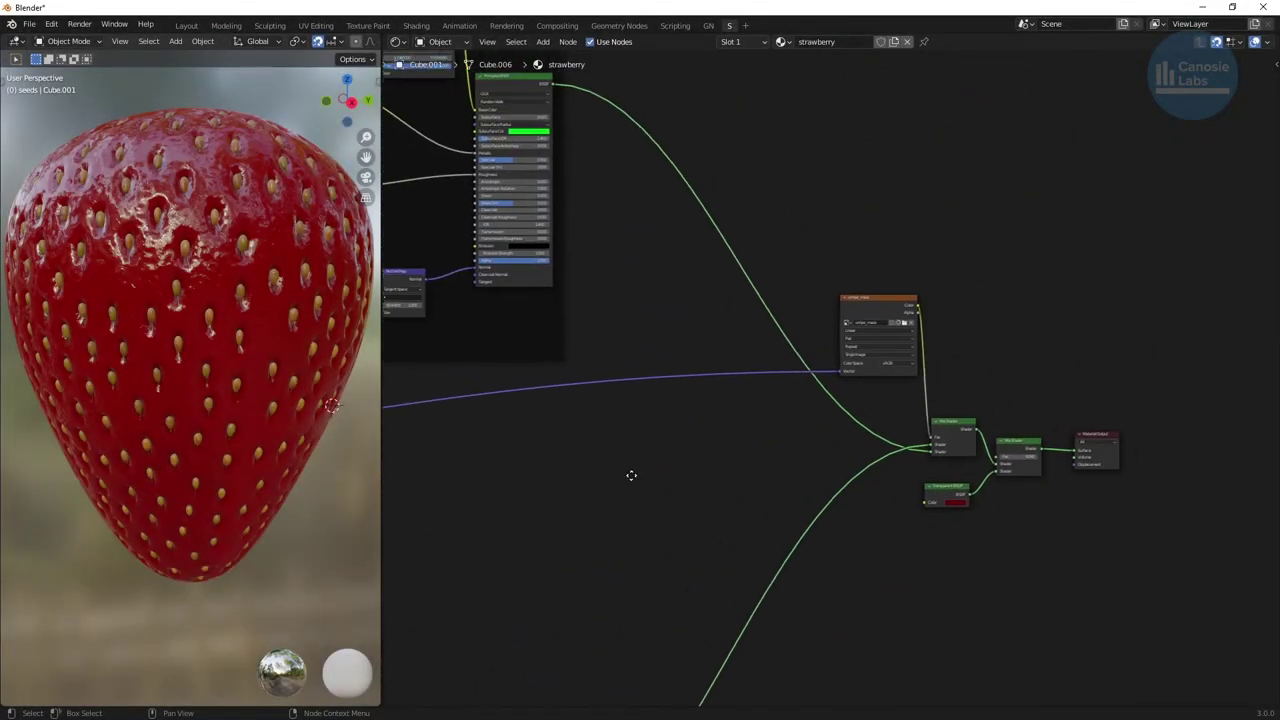
{"action": "scroll", "coordinate": [631, 475], "scroll_direction": "down", "scroll_amount": 3}
{"action": "scroll", "coordinate": [630, 362], "scroll_direction": "up", "scroll_amount": 2}
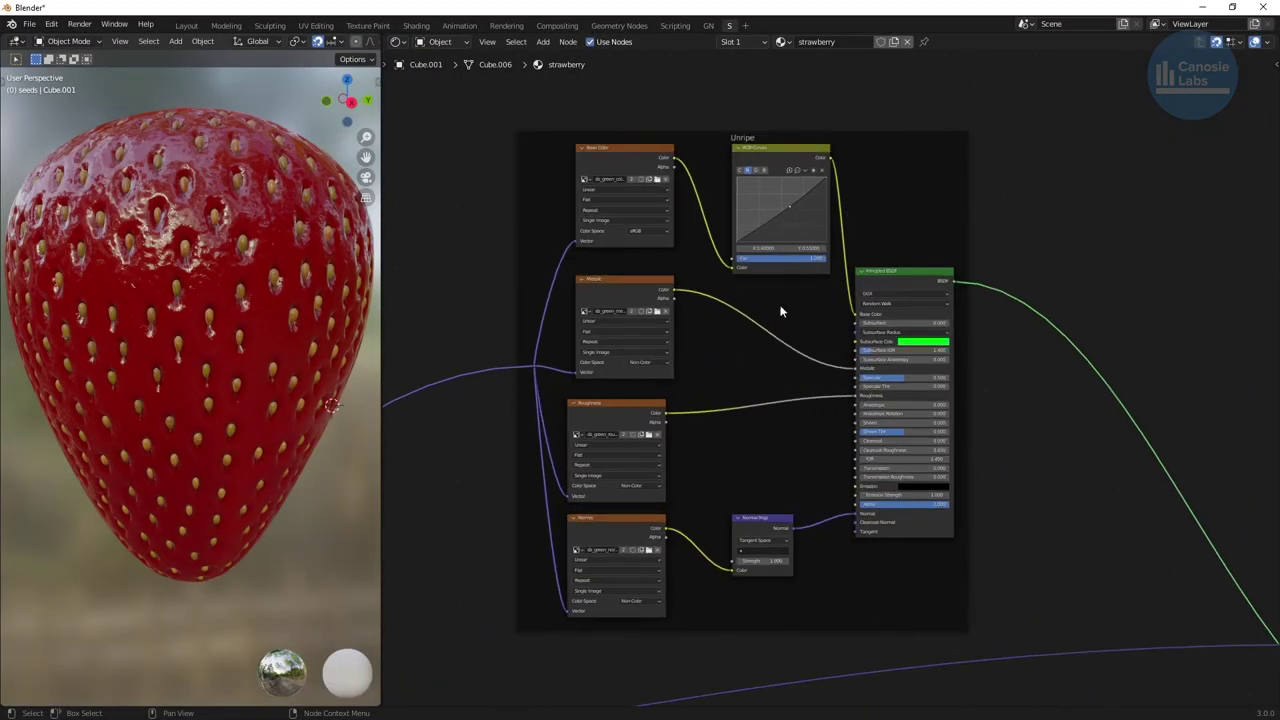
Examine the strawberry material's unripe and ripe texture groups and the seed displacement image feeding two color ramps into the Overlay mix.
{"action": "scroll", "coordinate": [864, 330], "scroll_direction": "down", "scroll_amount": 4}
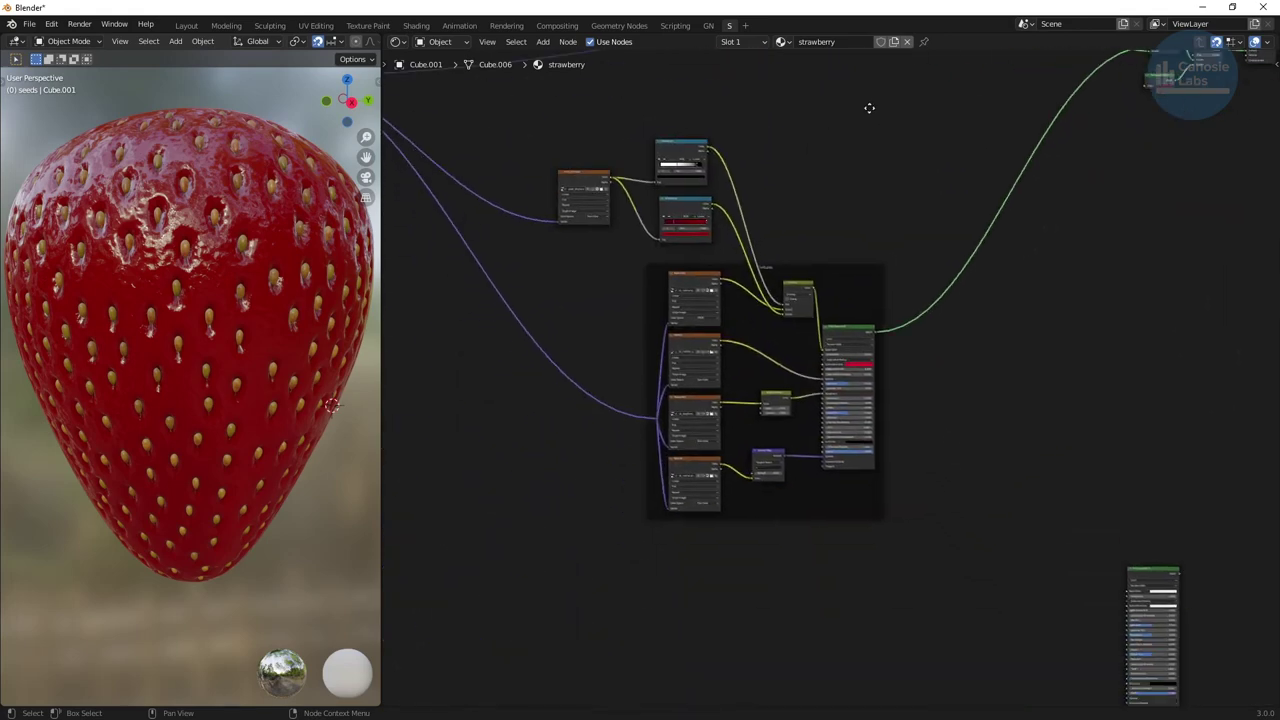
{"action": "scroll", "coordinate": [700, 400], "scroll_direction": "up", "scroll_amount": 5}
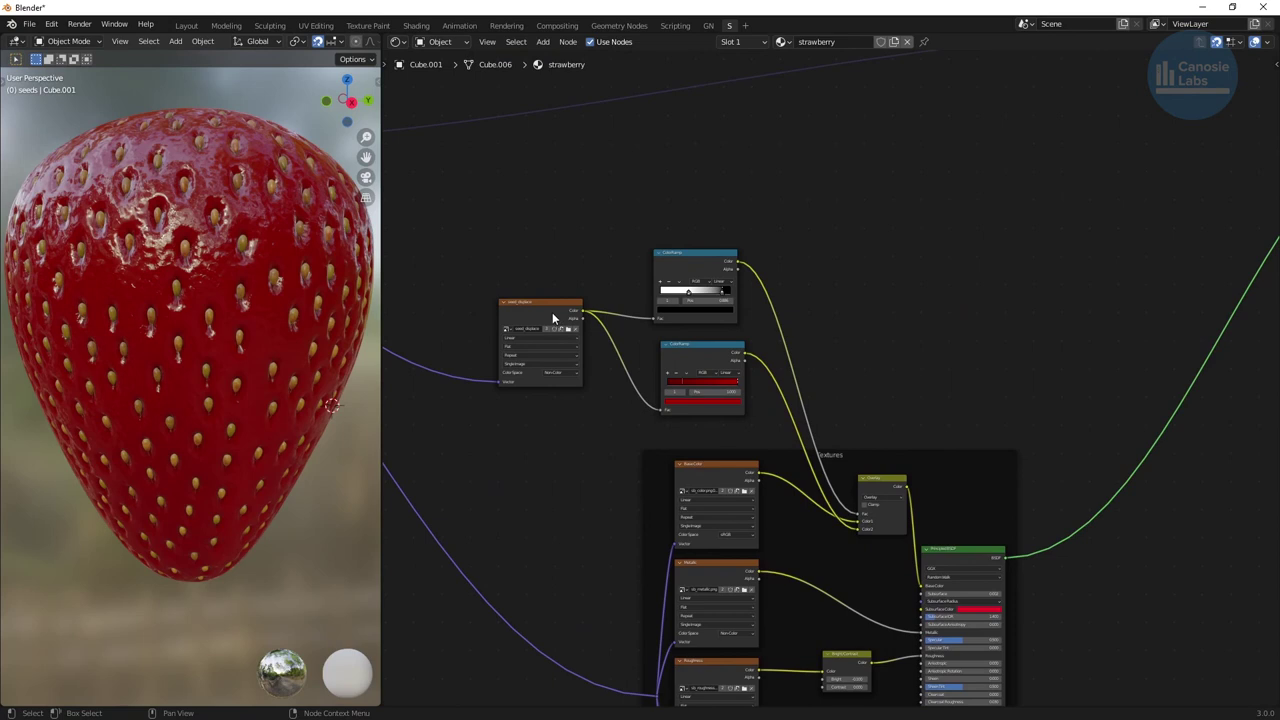
{"action": "left_click", "coordinate": [549, 312]}
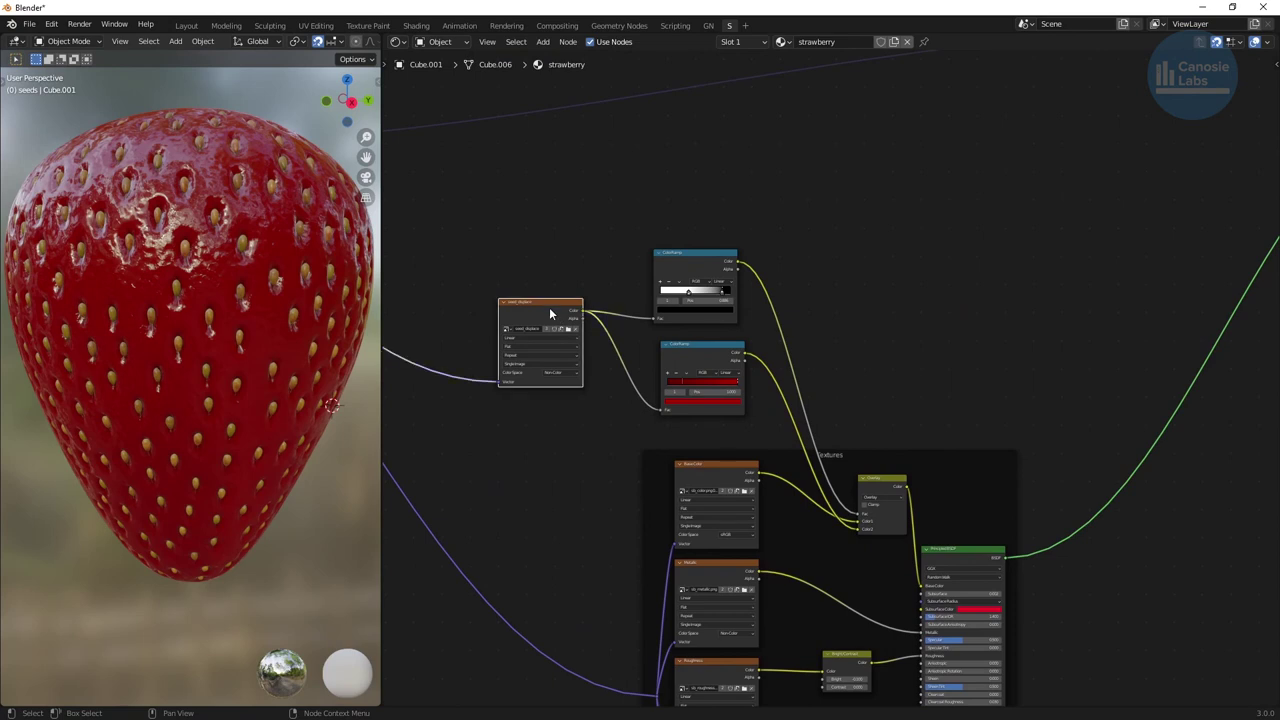
{"action": "left_click", "coordinate": [680, 260]}
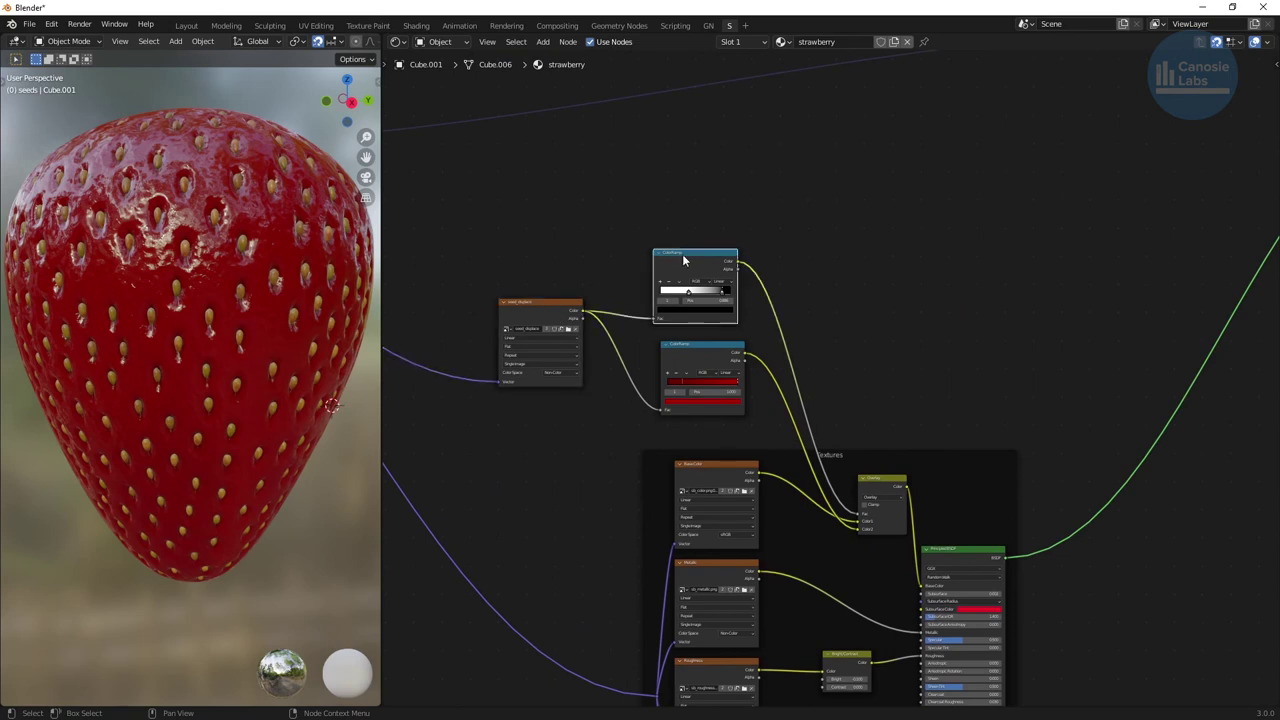
{"action": "left_click", "coordinate": [698, 344]}
{"action": "scroll", "coordinate": [836, 385], "scroll_direction": "down", "scroll_amount": 2}
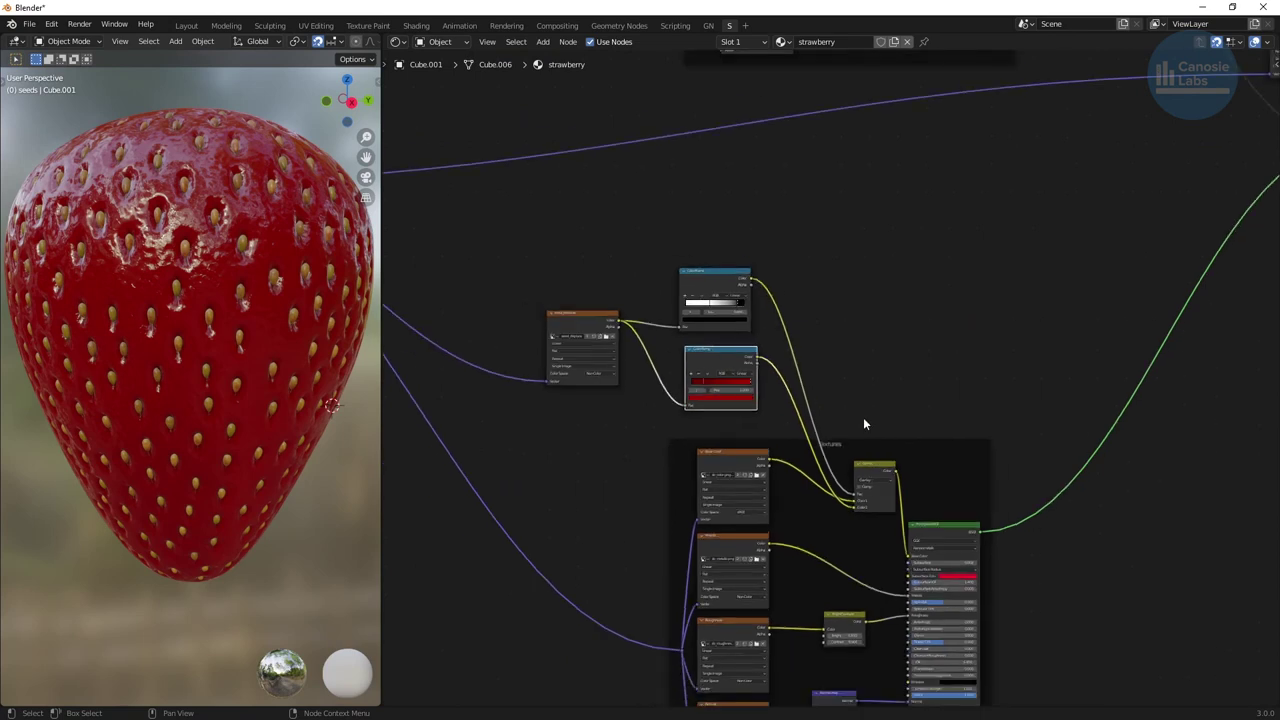
{"action": "left_click", "coordinate": [880, 474]}
{"action": "scroll", "coordinate": [907, 460], "scroll_direction": "down", "scroll_amount": 1}
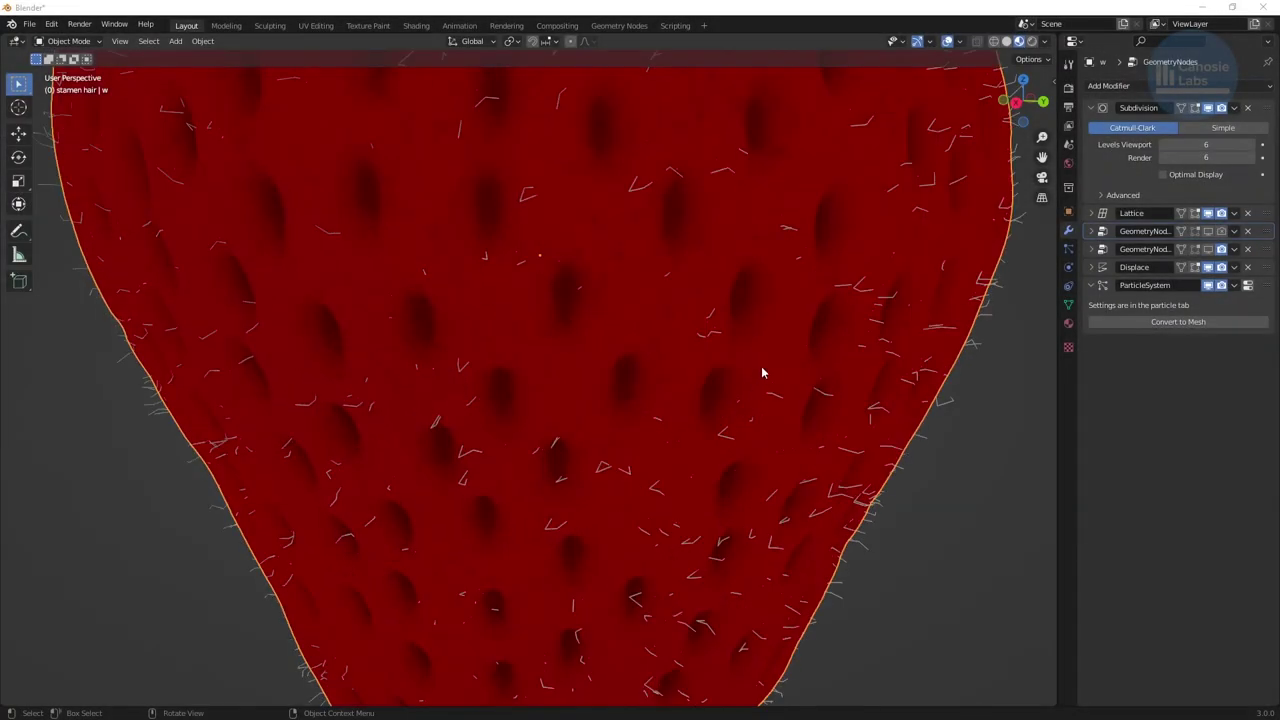
Toggle the viewport display of the second Geometry Nodes modifier to compare the dents with and without seeds.
{"action": "left_click", "coordinate": [1208, 249]}
{"action": "left_click", "coordinate": [1208, 249]}
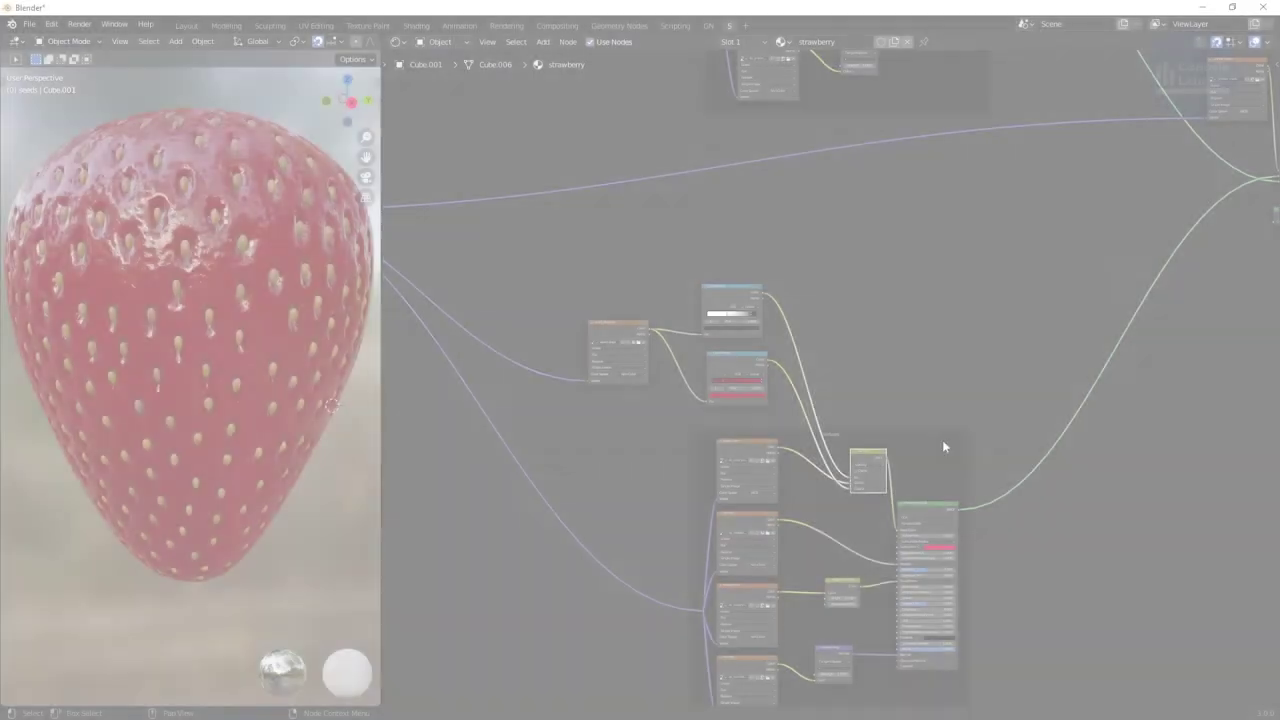
Examine how the unripe mask mixes the two strawberry shaders and how the Transparent BSDF is blended in before the Material Output.
{"action": "scroll", "coordinate": [708, 354], "scroll_direction": "up", "scroll_amount": 2}
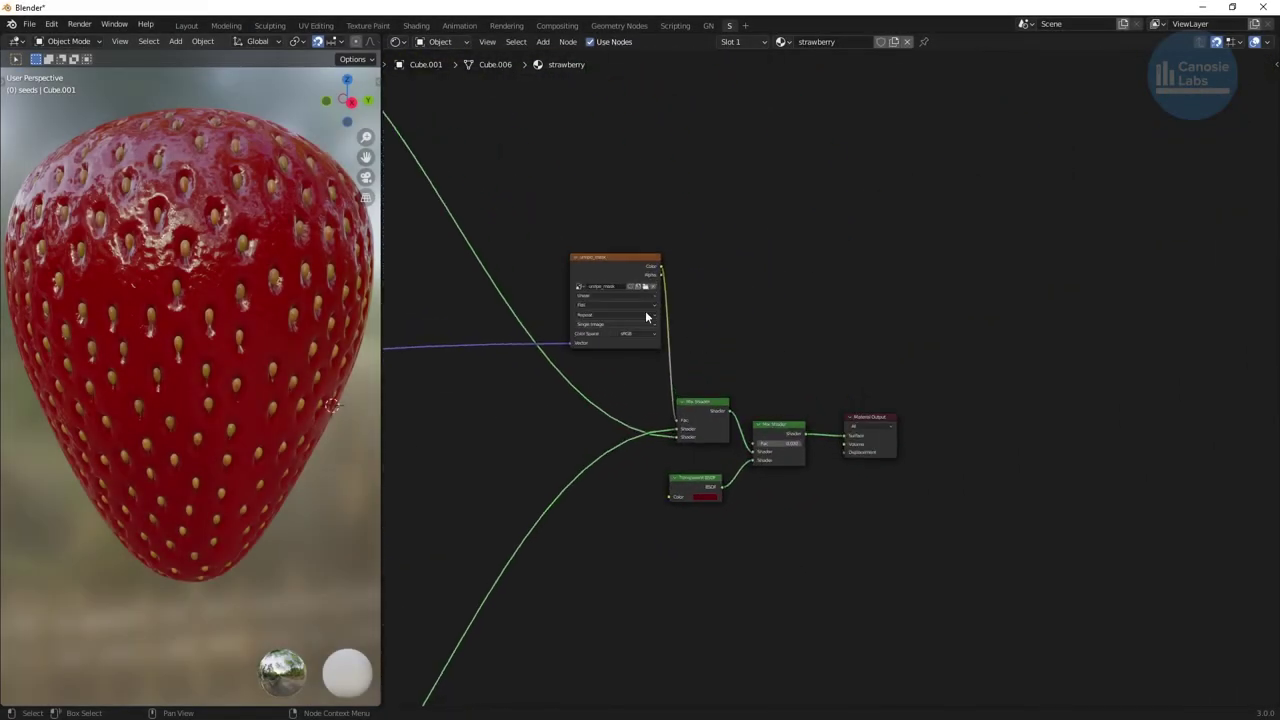
{"action": "left_click", "coordinate": [622, 265]}
{"action": "left_click", "coordinate": [686, 403]}
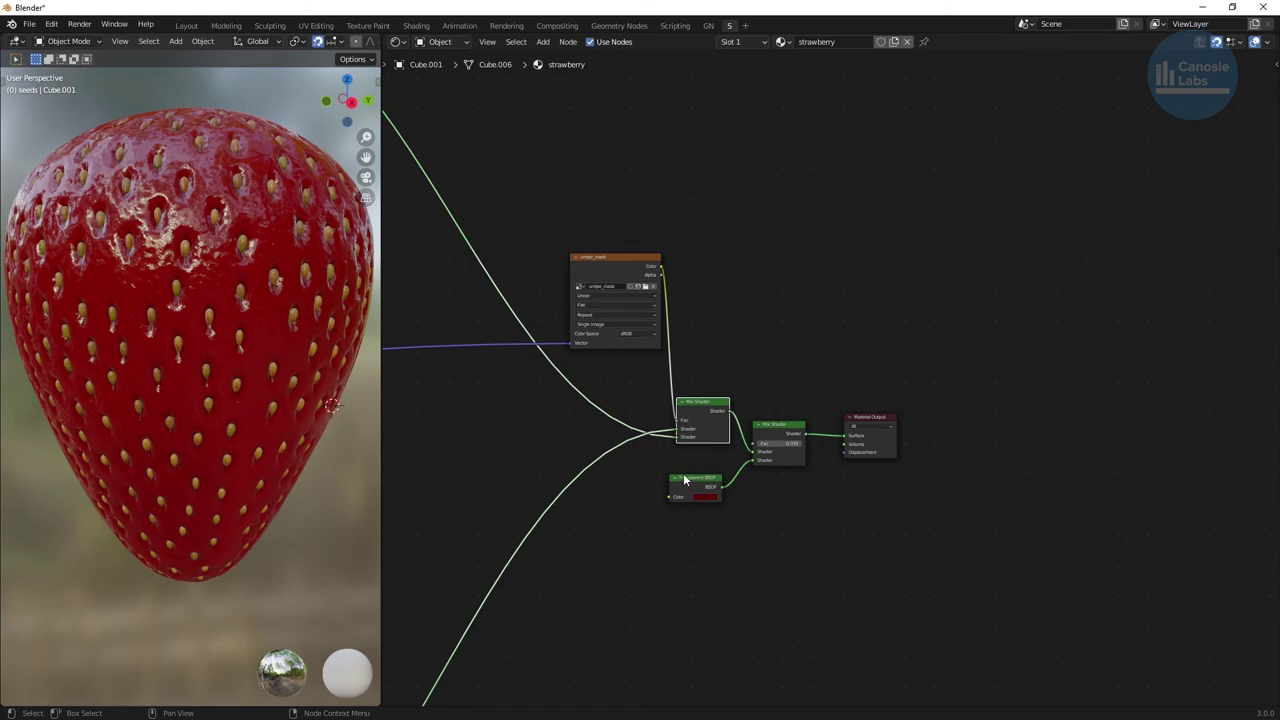
{"action": "mouse_move", "coordinate": [245, 300]}
{"action": "middle_mouse_down"}
{"action": "mouse_move", "coordinate": [216, 378]}
{"action": "mouse_move", "coordinate": [197, 258]}
{"action": "mouse_move", "coordinate": [237, 334]}
{"action": "mouse_move", "coordinate": [245, 300]}
{"action": "middle_mouse_up"}
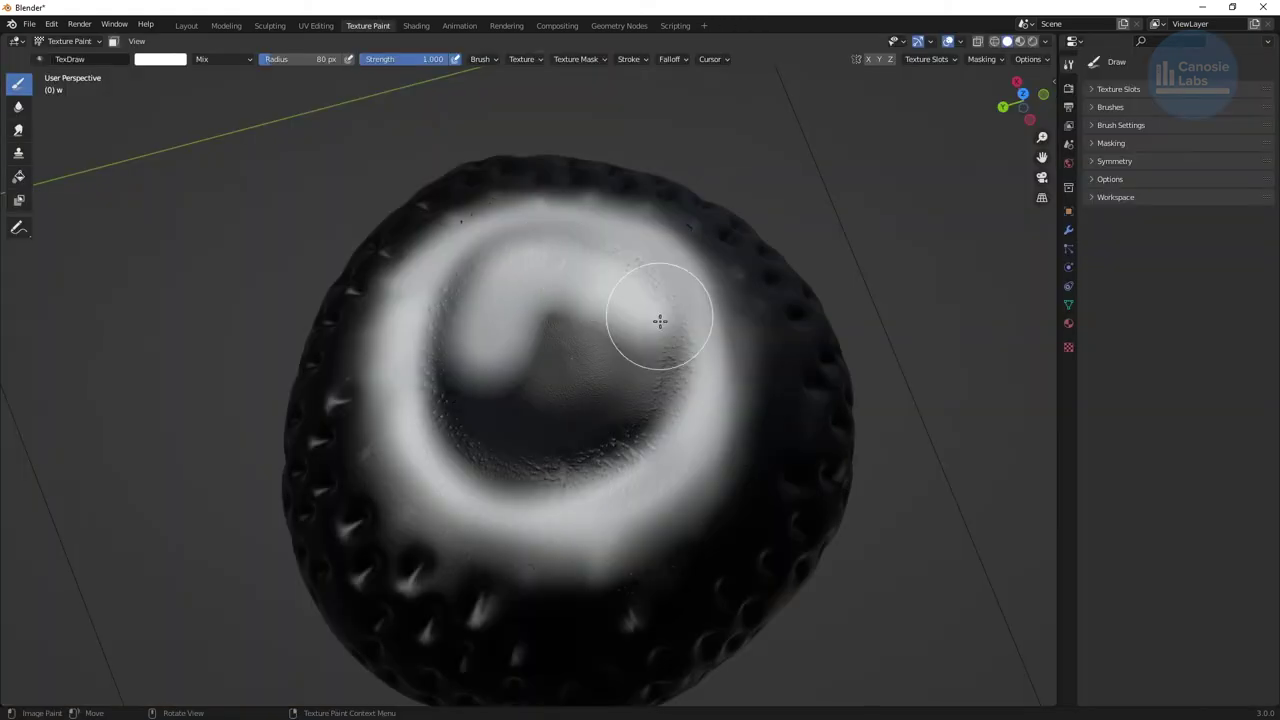
{"action": "mouse_move", "coordinate": [660, 320]}
{"action": "left_mouse_down"}
{"action": "mouse_move", "coordinate": [634, 400]}
{"action": "mouse_move", "coordinate": [474, 286]}
{"action": "mouse_move", "coordinate": [543, 237]}
{"action": "mouse_move", "coordinate": [583, 264]}
{"action": "mouse_move", "coordinate": [491, 443]}
{"action": "mouse_move", "coordinate": [457, 449]}
{"action": "mouse_move", "coordinate": [634, 411]}
{"action": "mouse_move", "coordinate": [525, 321]}
{"action": "mouse_move", "coordinate": [606, 320]}
{"action": "mouse_move", "coordinate": [551, 351]}
{"action": "left_mouse_up"}
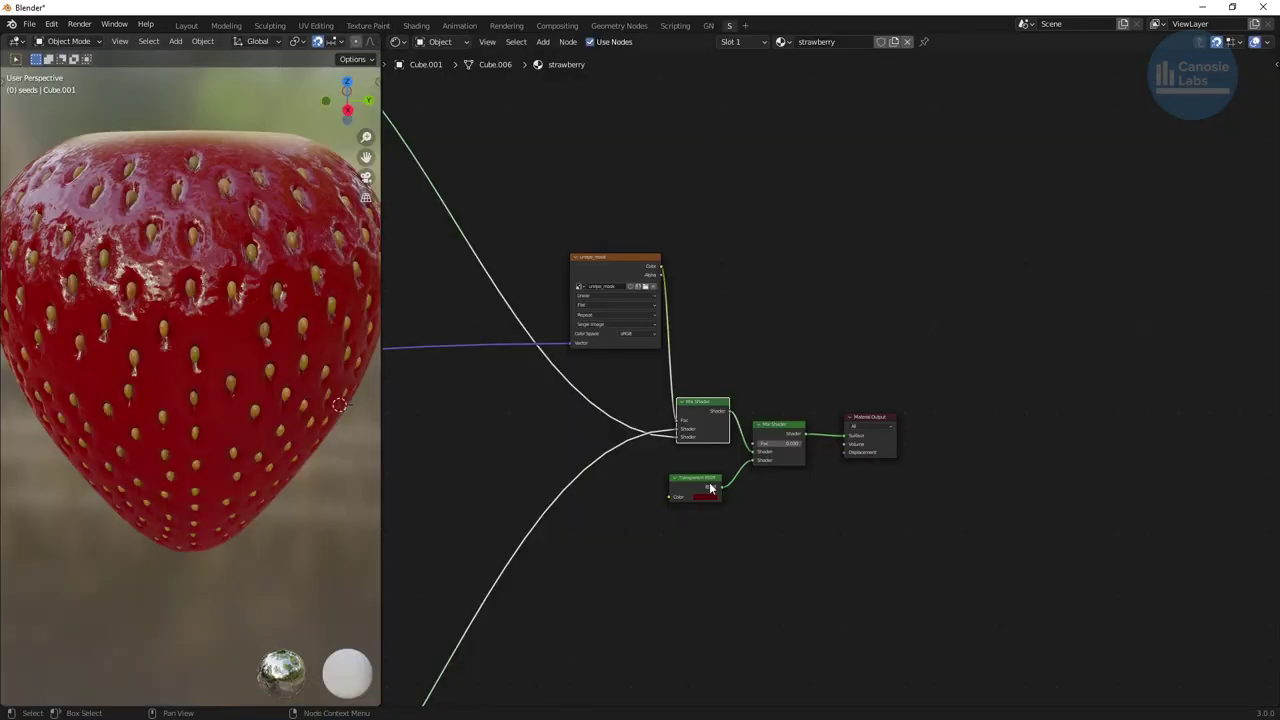
{"action": "left_click", "coordinate": [712, 488]}
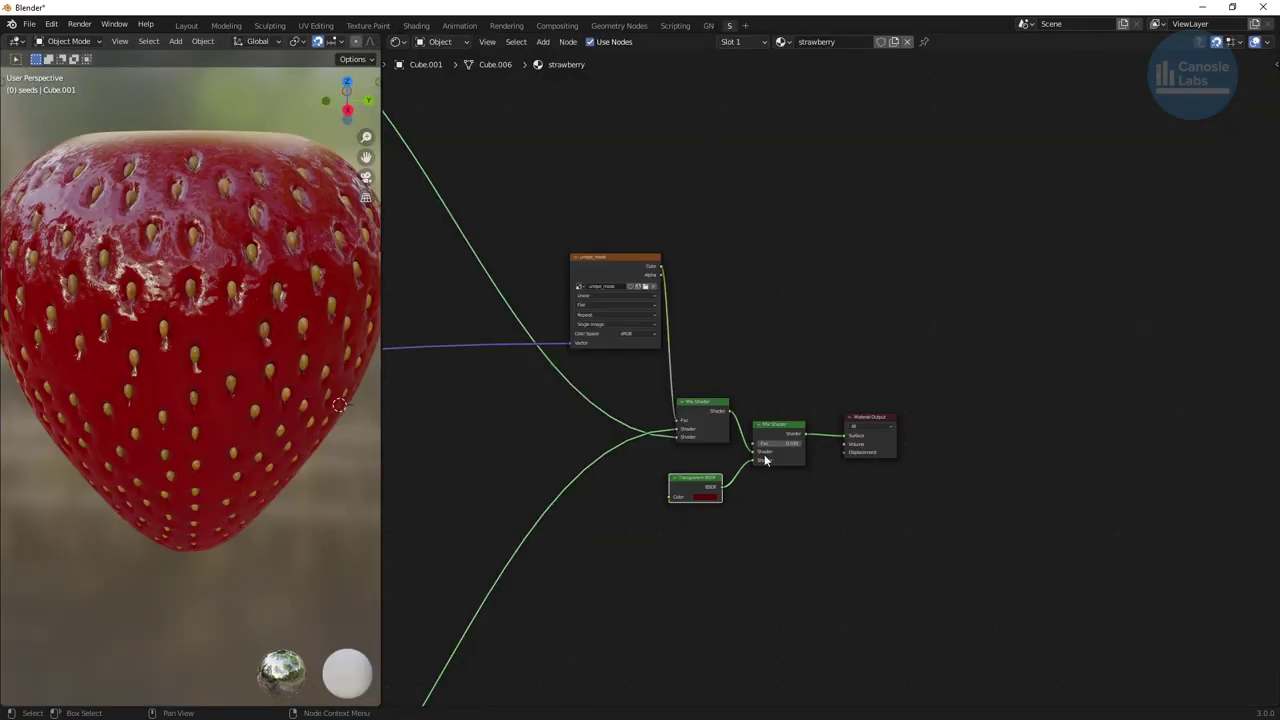
{"action": "left_click", "coordinate": [768, 432]}
{"action": "left_click", "coordinate": [879, 418]}
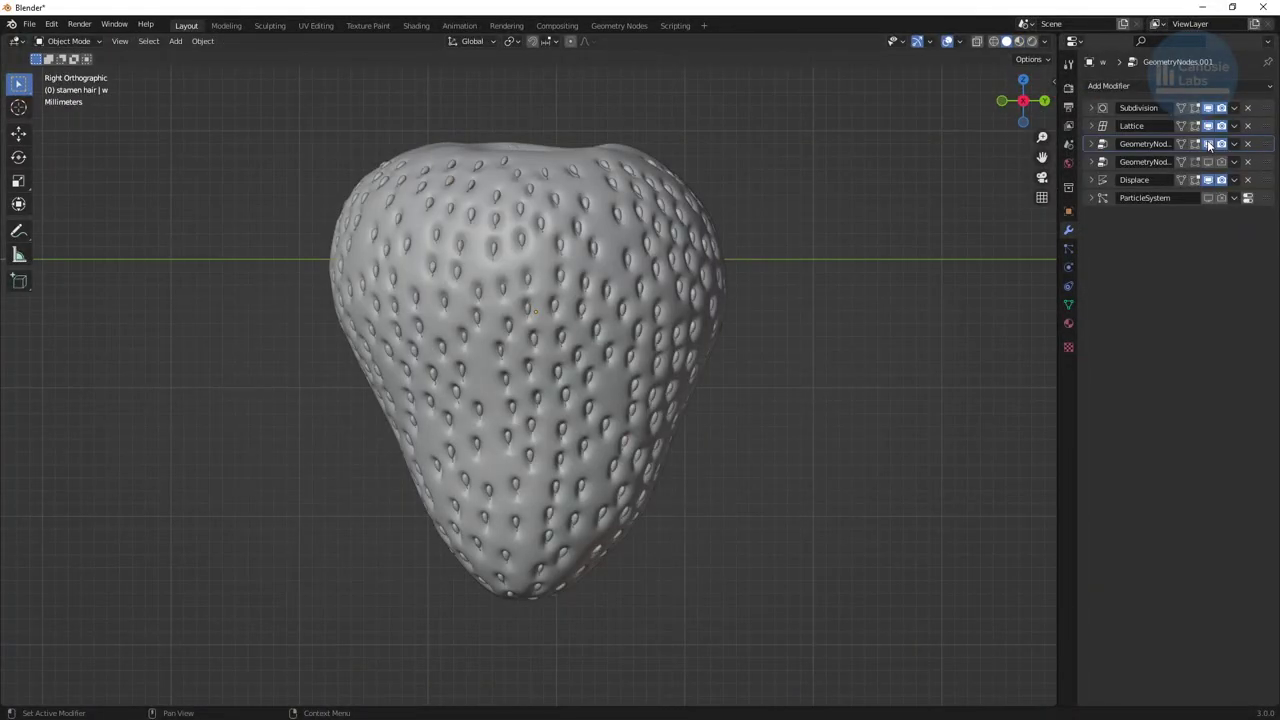
Hide both Geometry Nodes modifiers and the Displace modifier of the strawberry in the viewport.
{"action": "left_click", "coordinate": [1209, 144]}
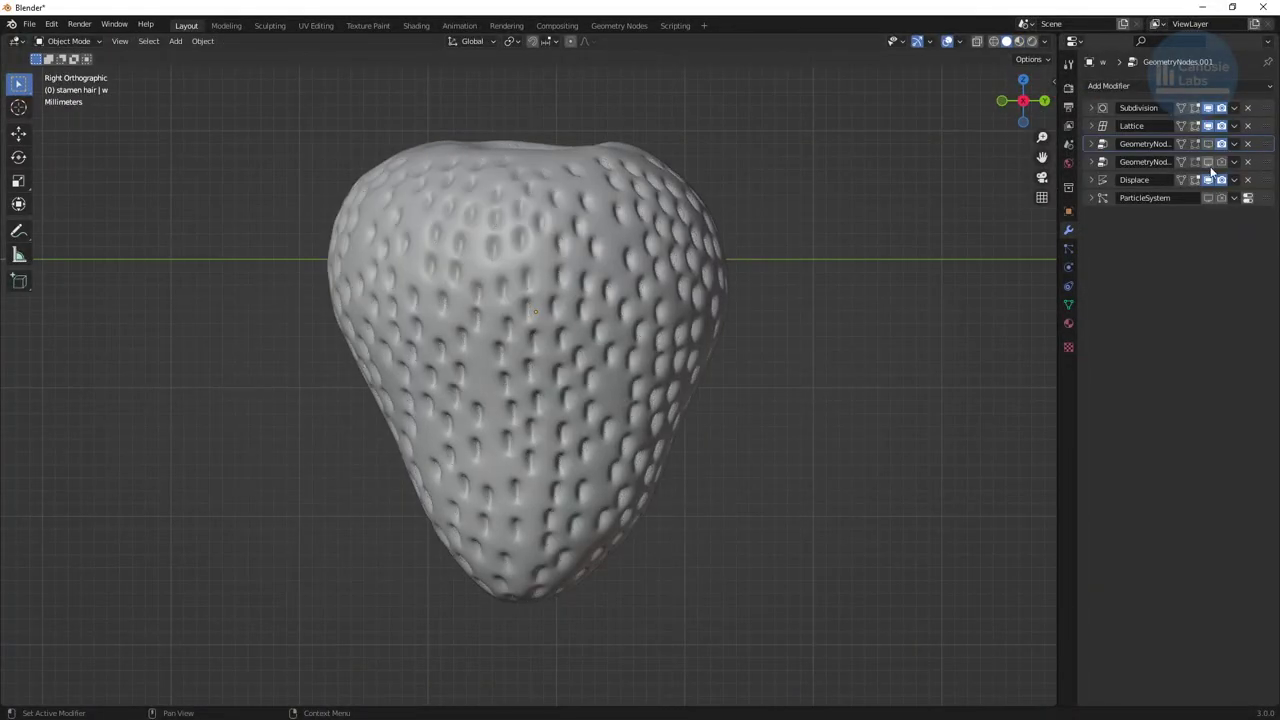
{"action": "left_click", "coordinate": [1208, 162]}
{"action": "left_click", "coordinate": [1211, 168]}
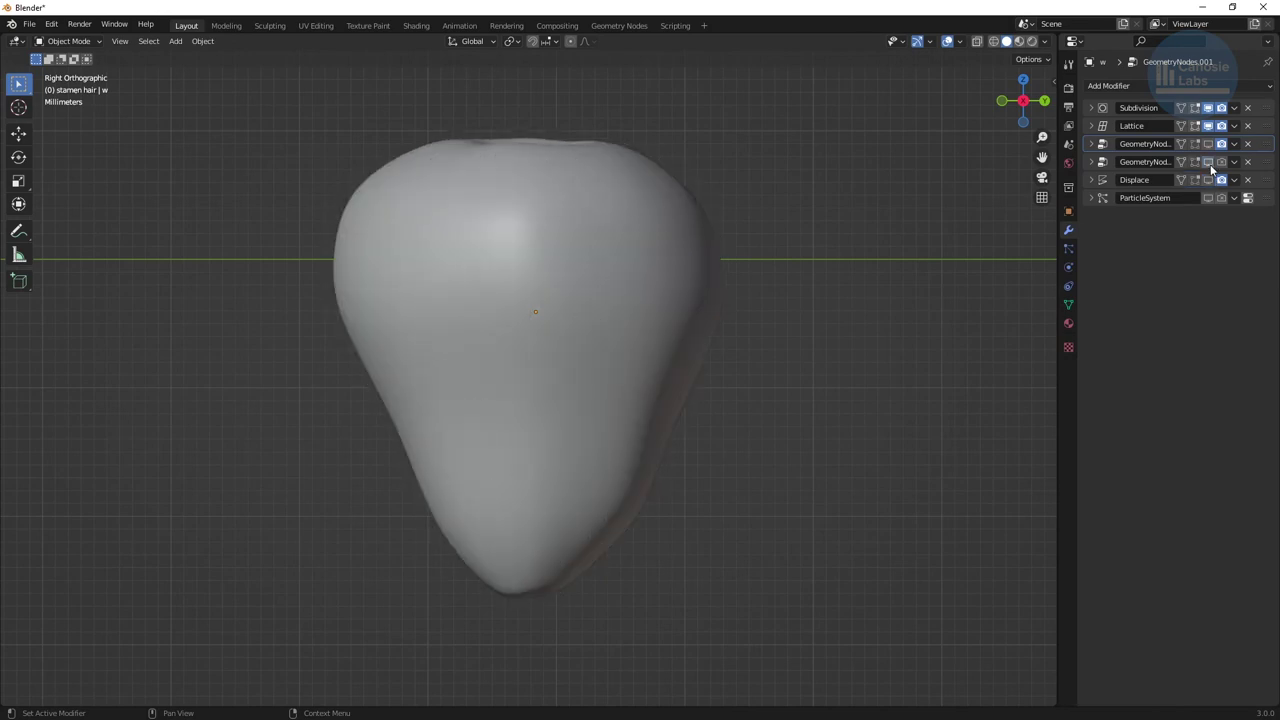
{"action": "left_click", "coordinate": [1211, 168]}
{"action": "left_click", "coordinate": [1211, 168]}
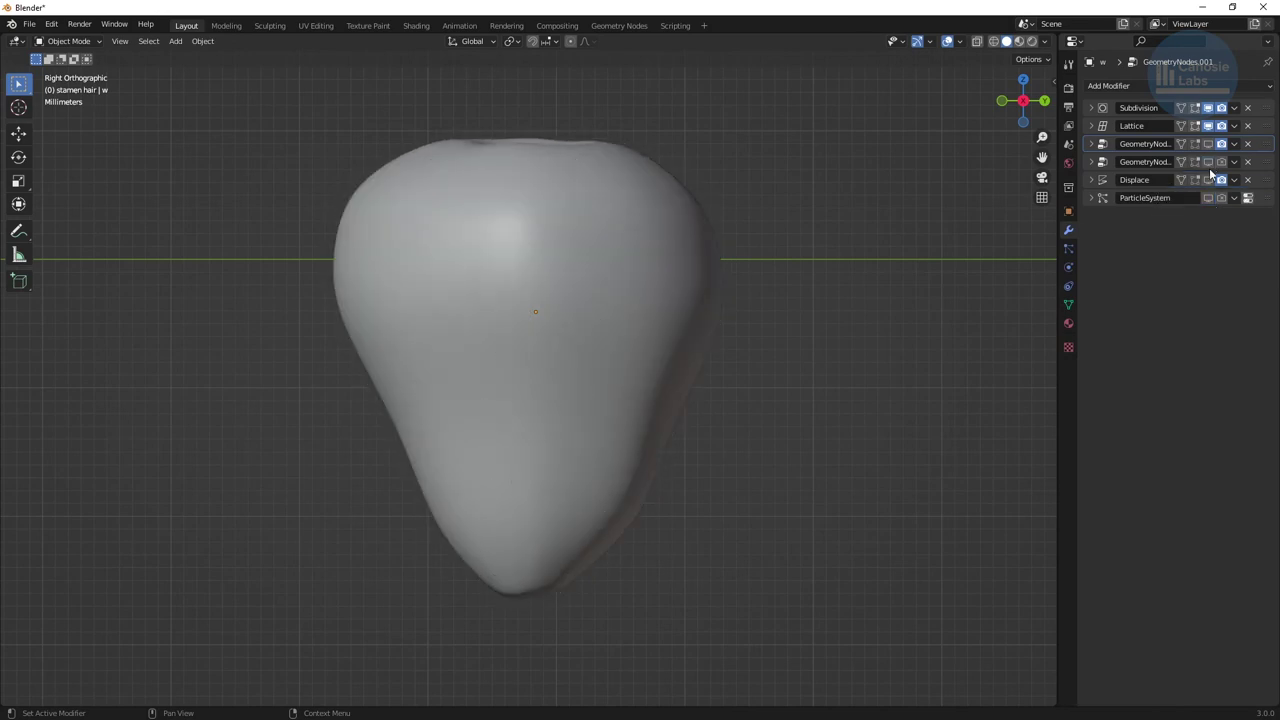